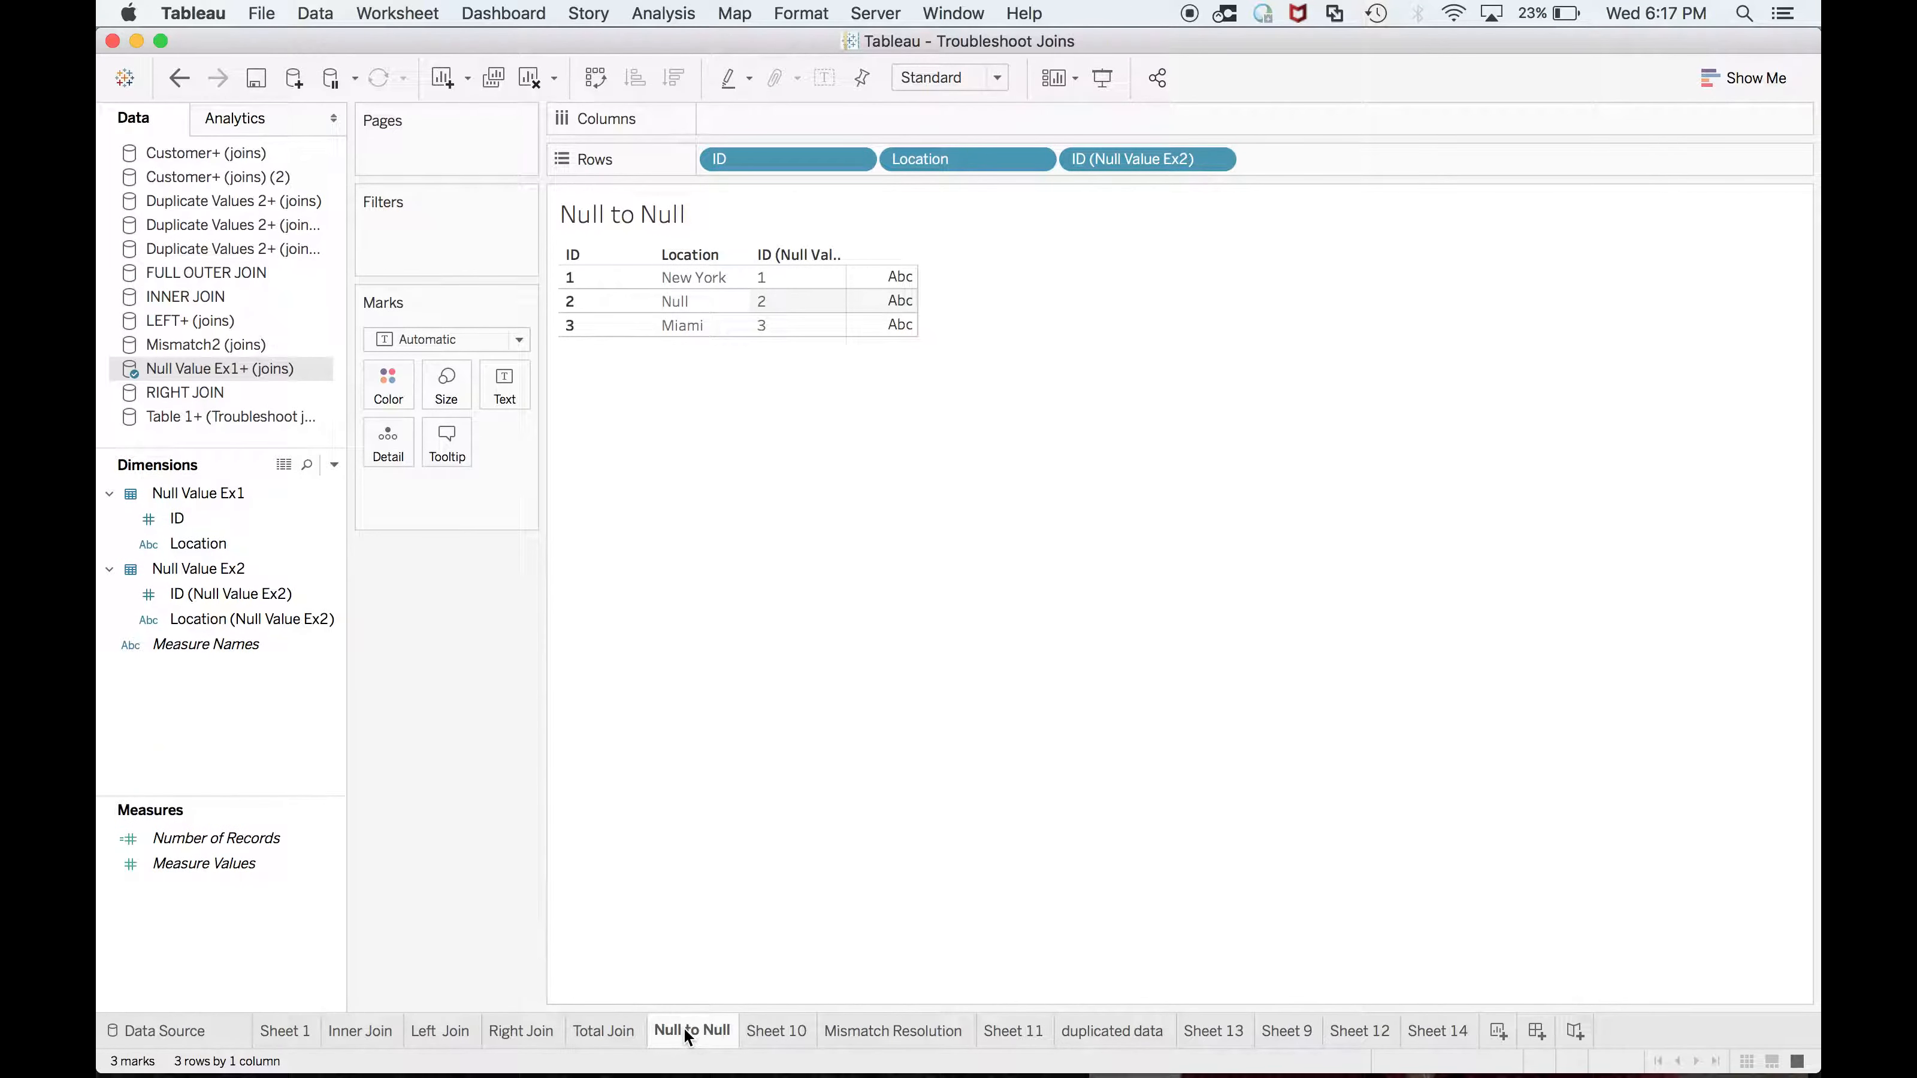
Switch to the joins workbook in Excel and examine the ID and Location records on the Null Value Ex1 sheet, including row 3
key(super+Tab)
key(super+Tab)
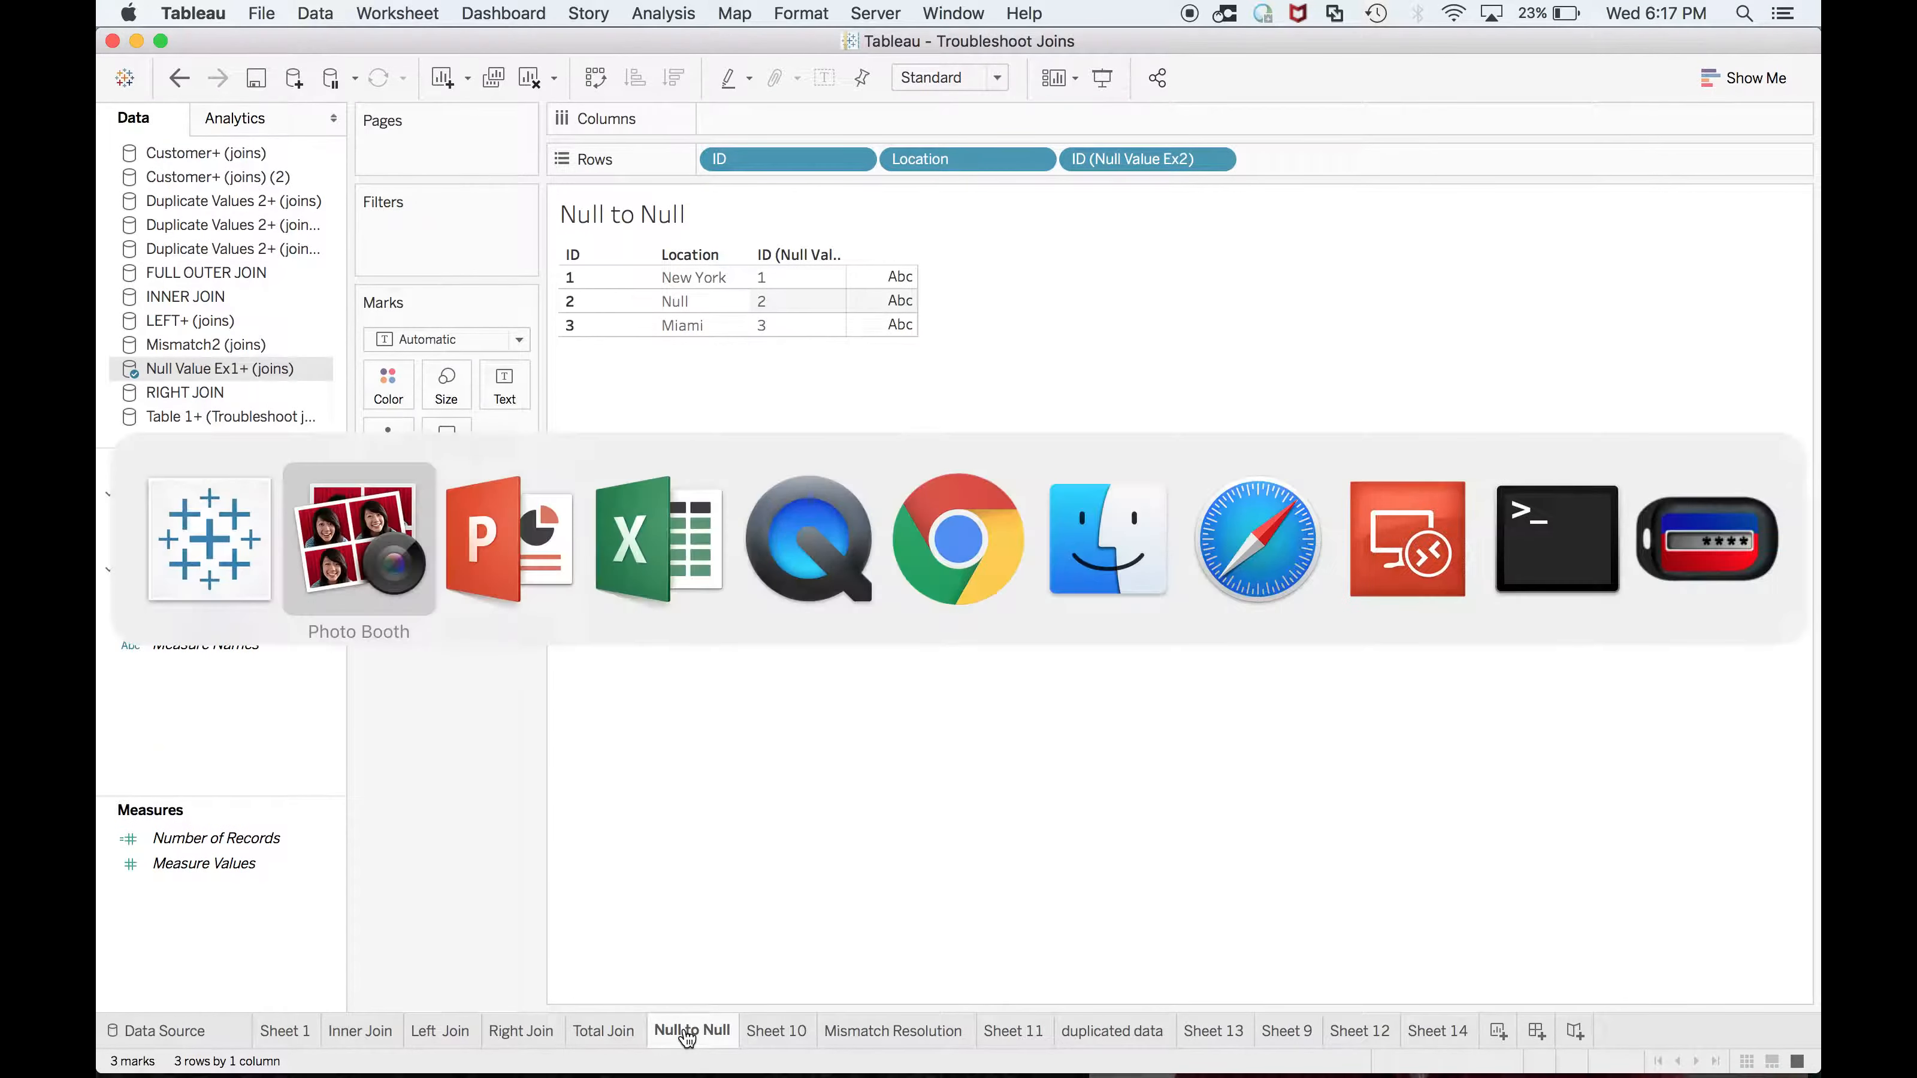
key(super+Tab)
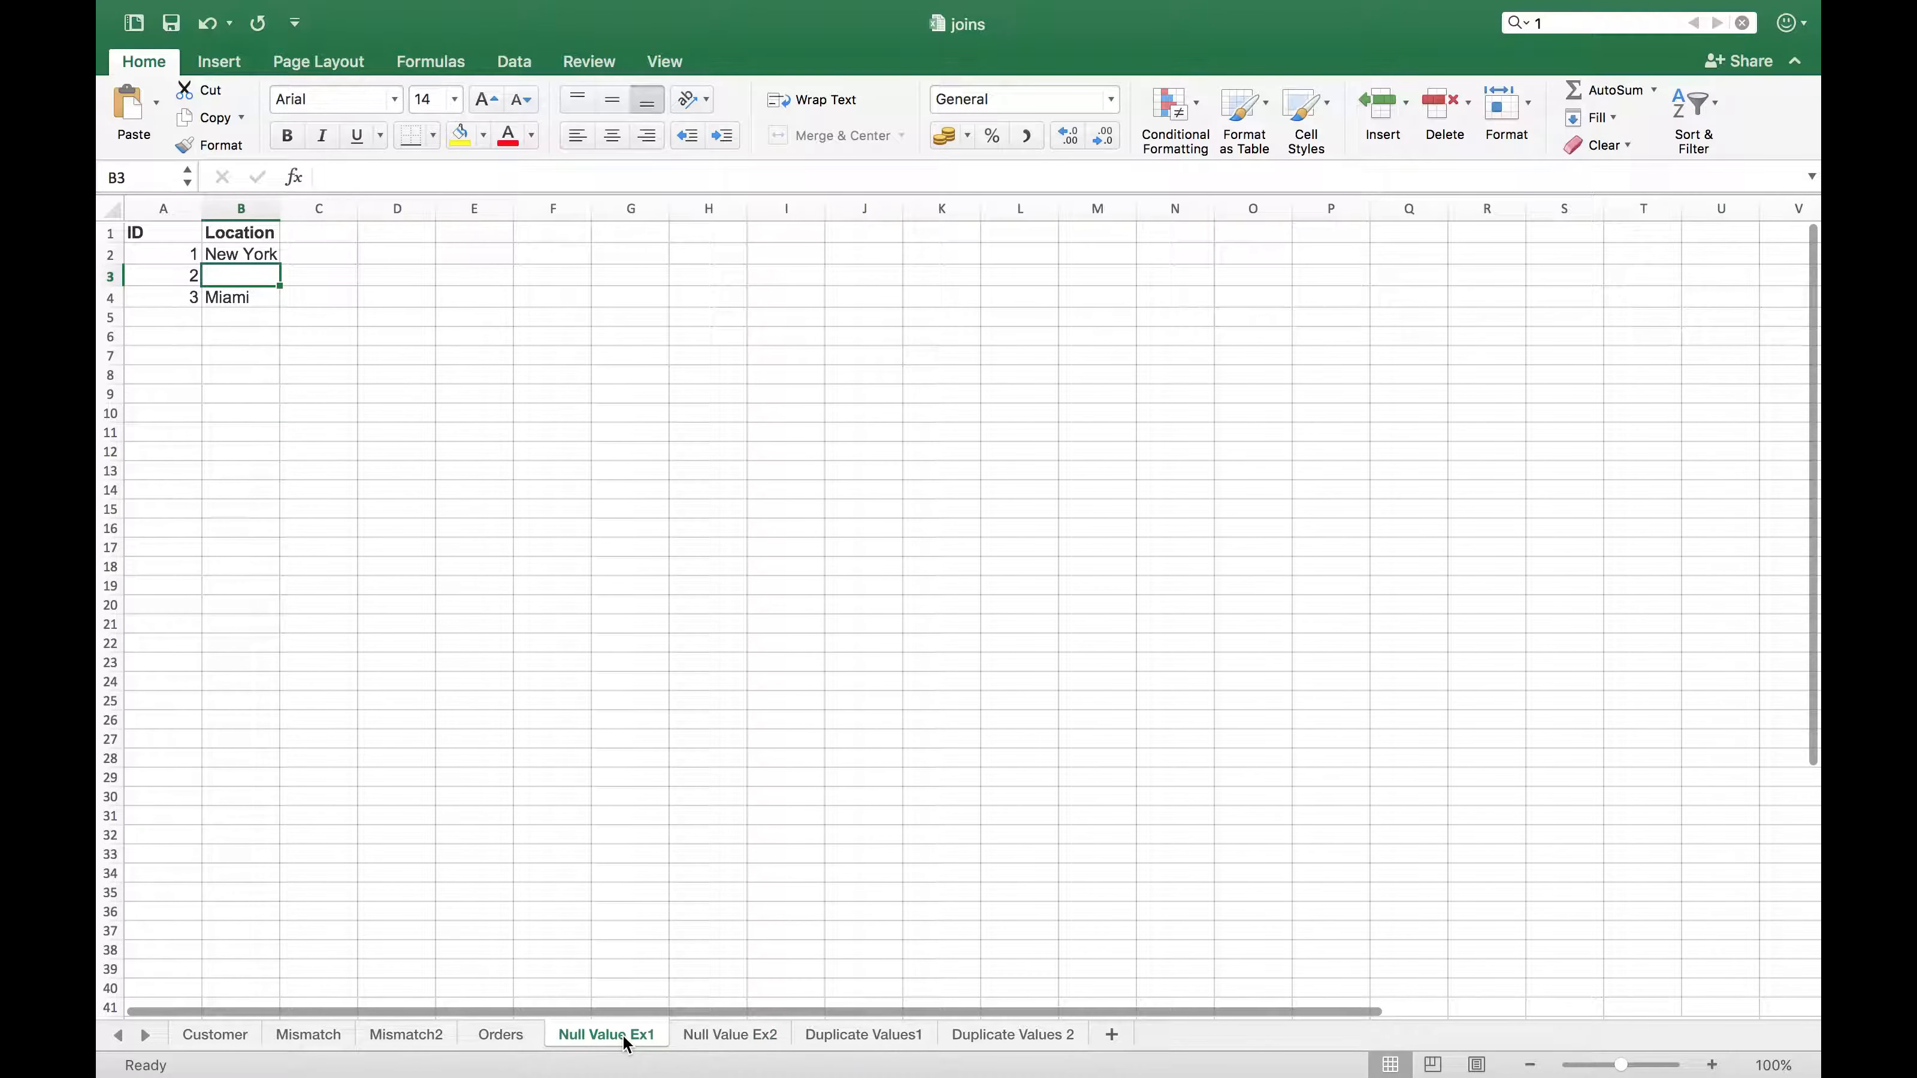
click(714, 1033)
click(633, 1040)
click(634, 1041)
click(160, 275)
click(229, 281)
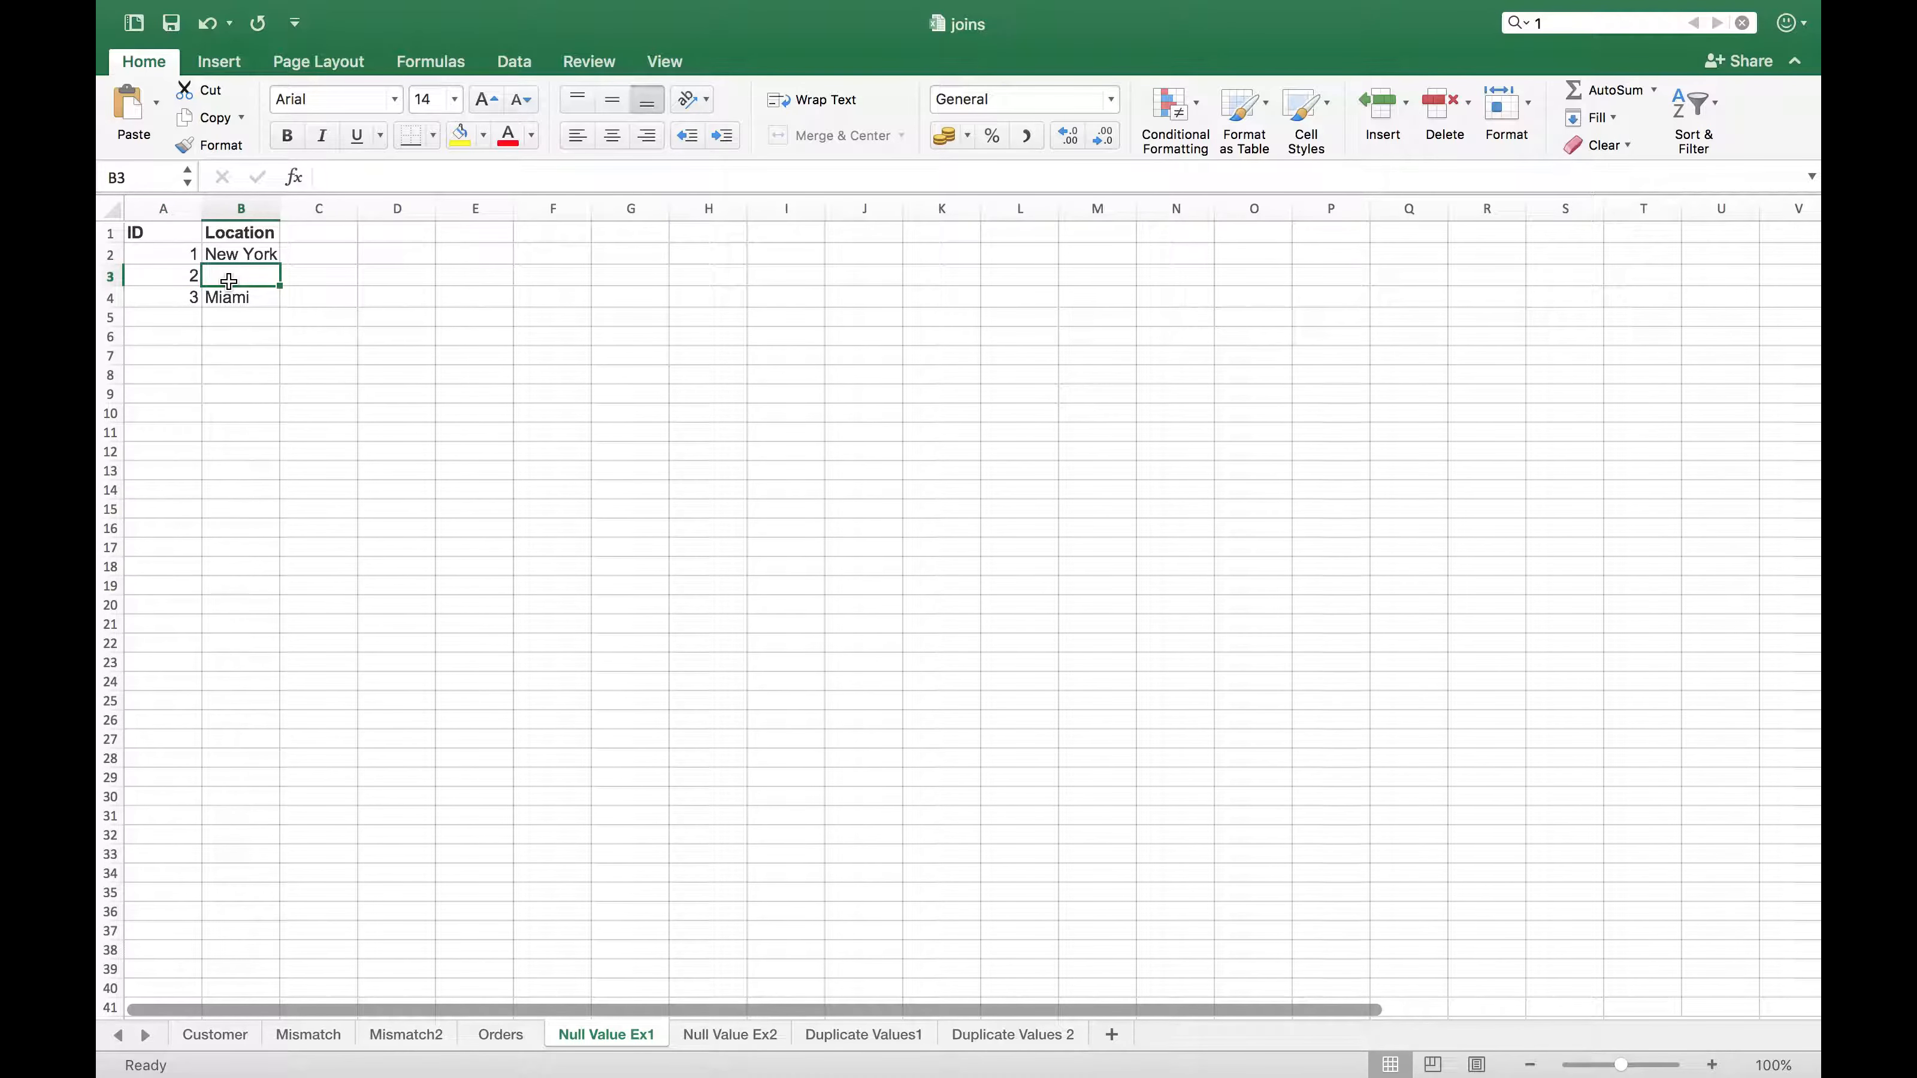
click(144, 234)
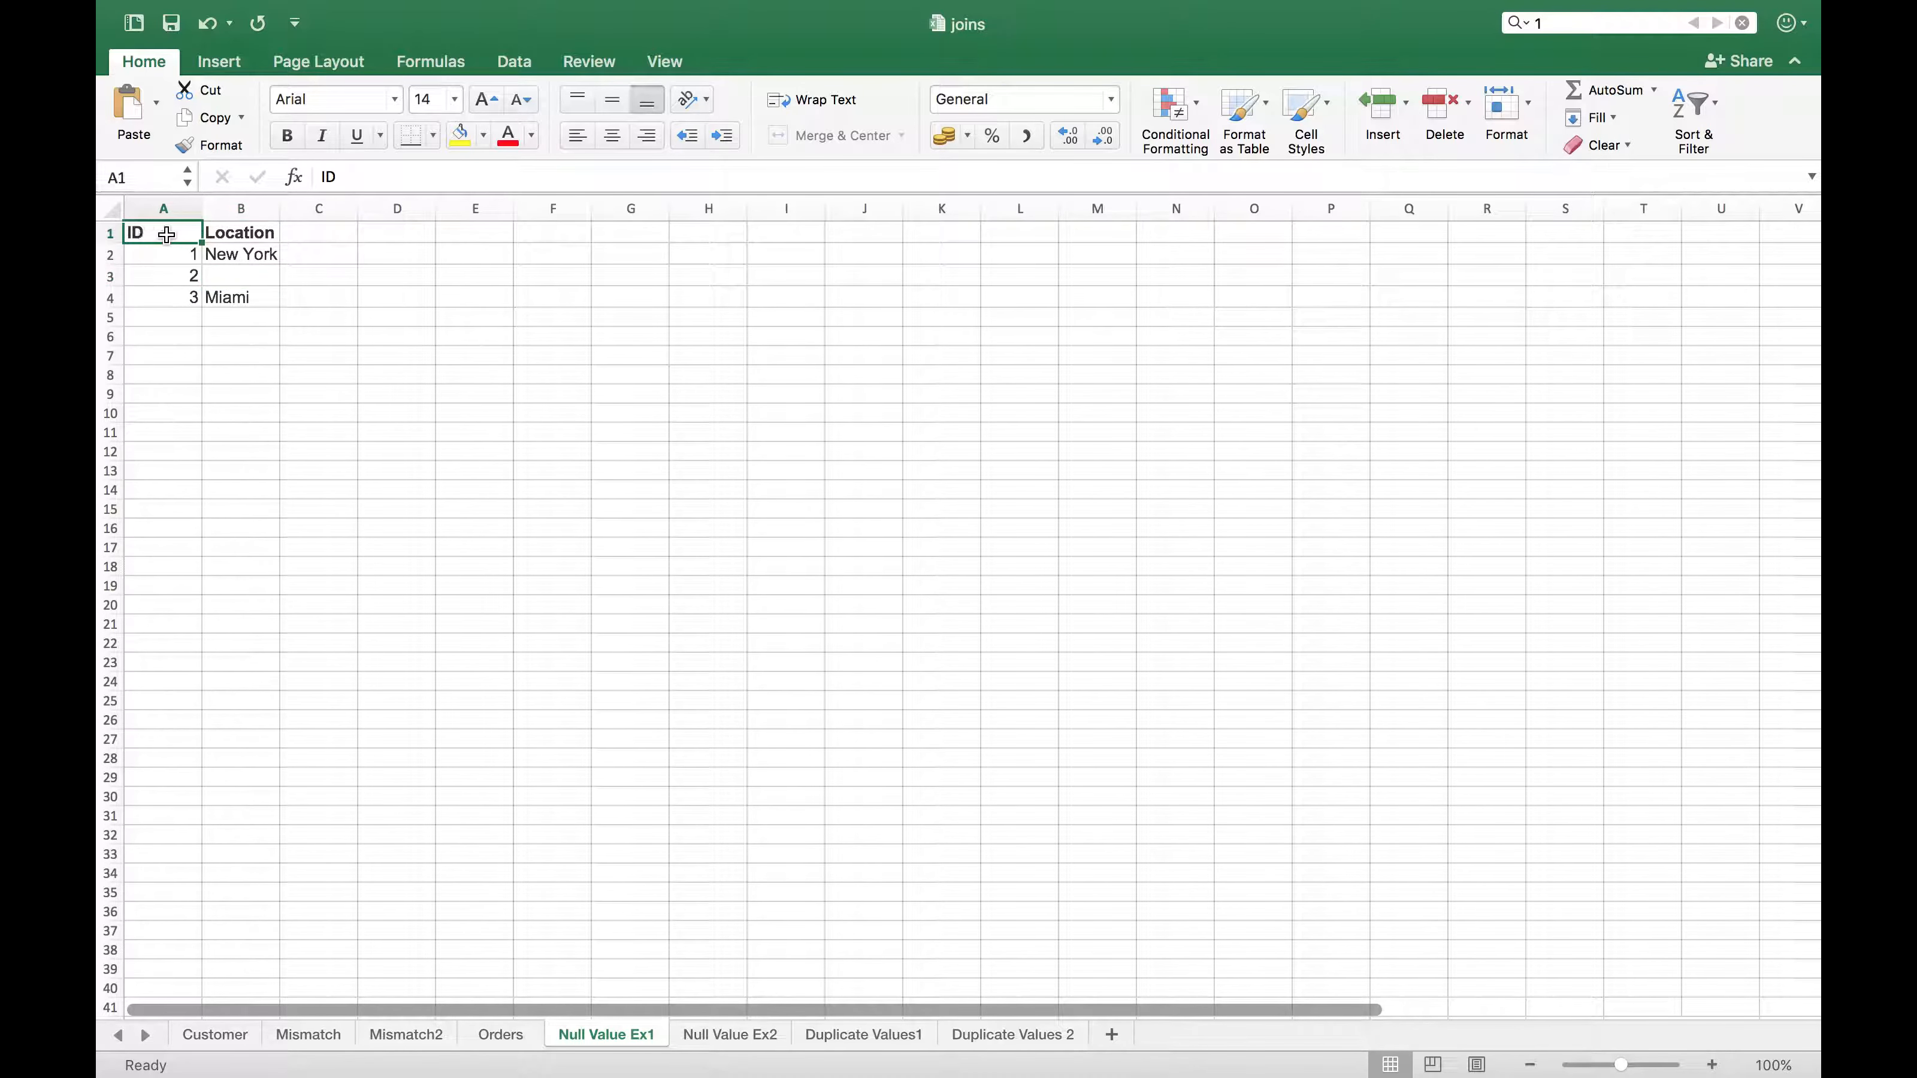
click(212, 272)
click(186, 282)
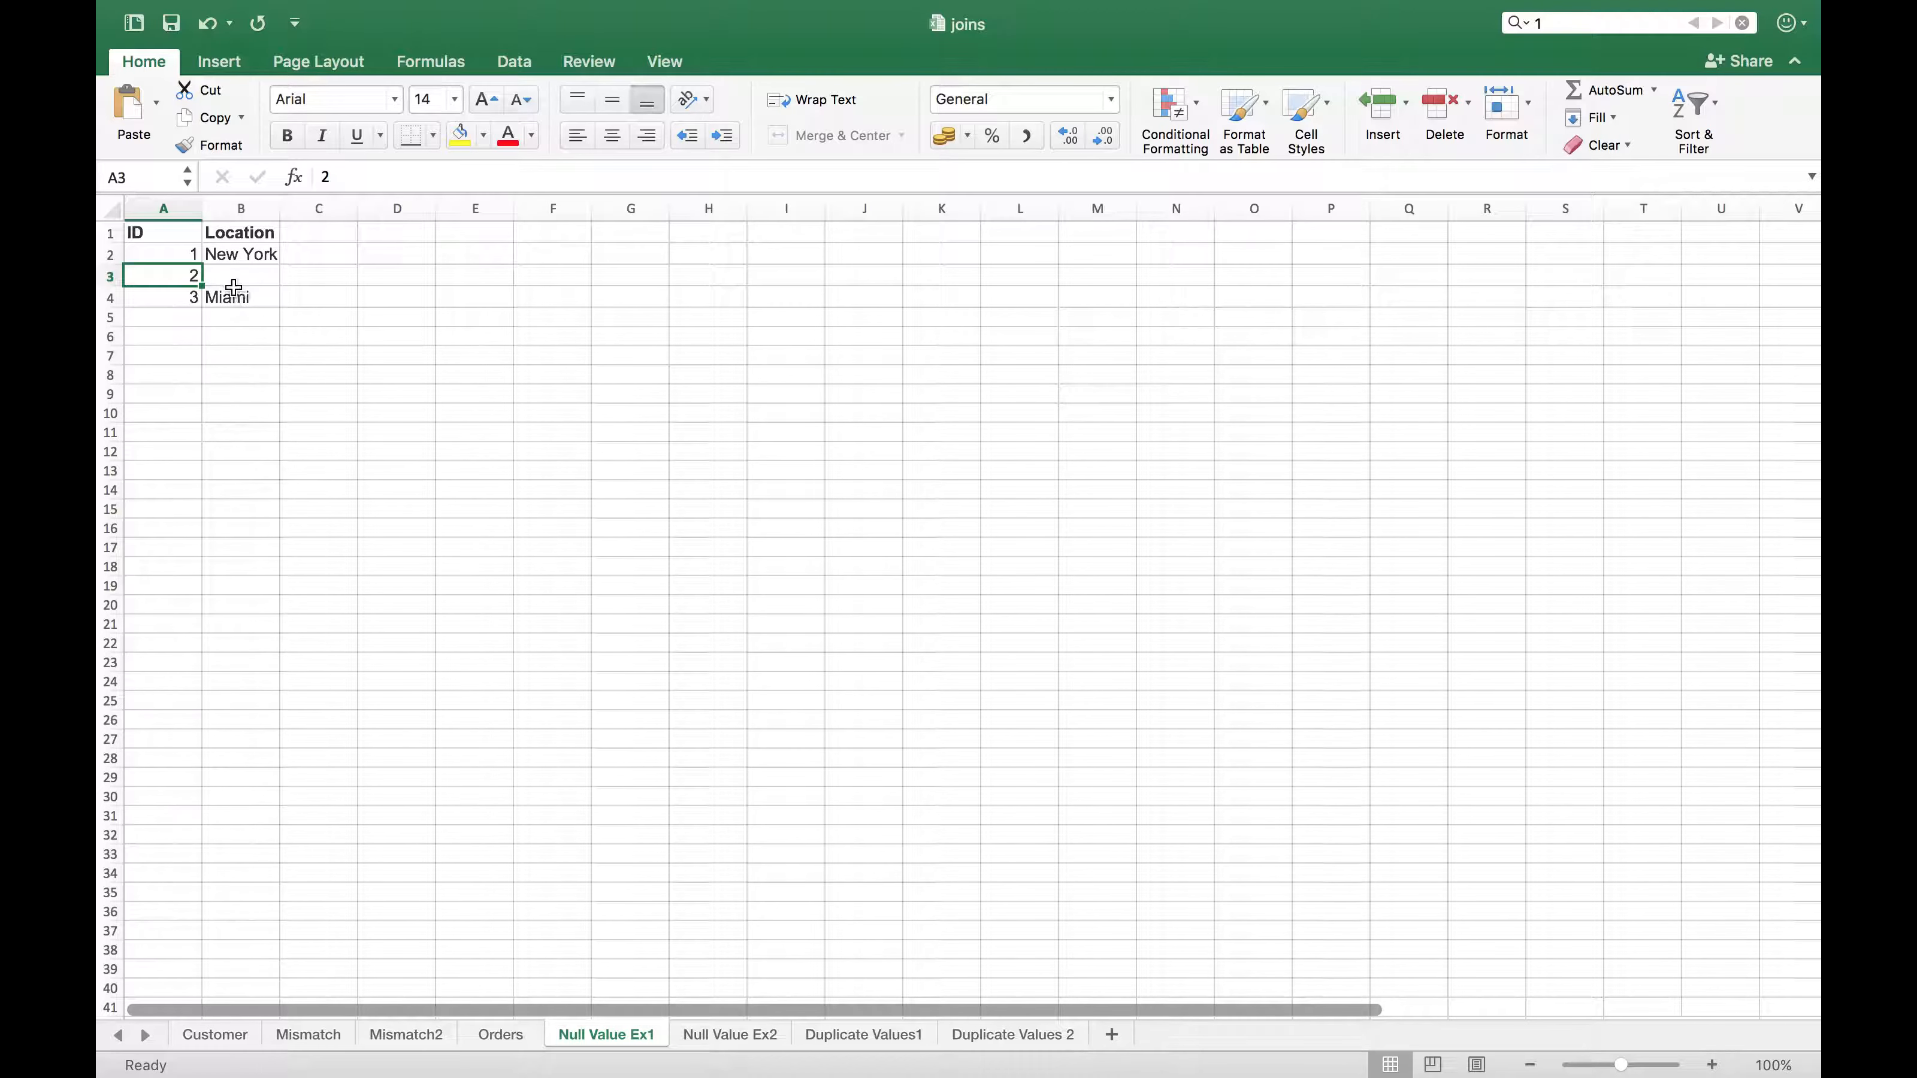
click(228, 278)
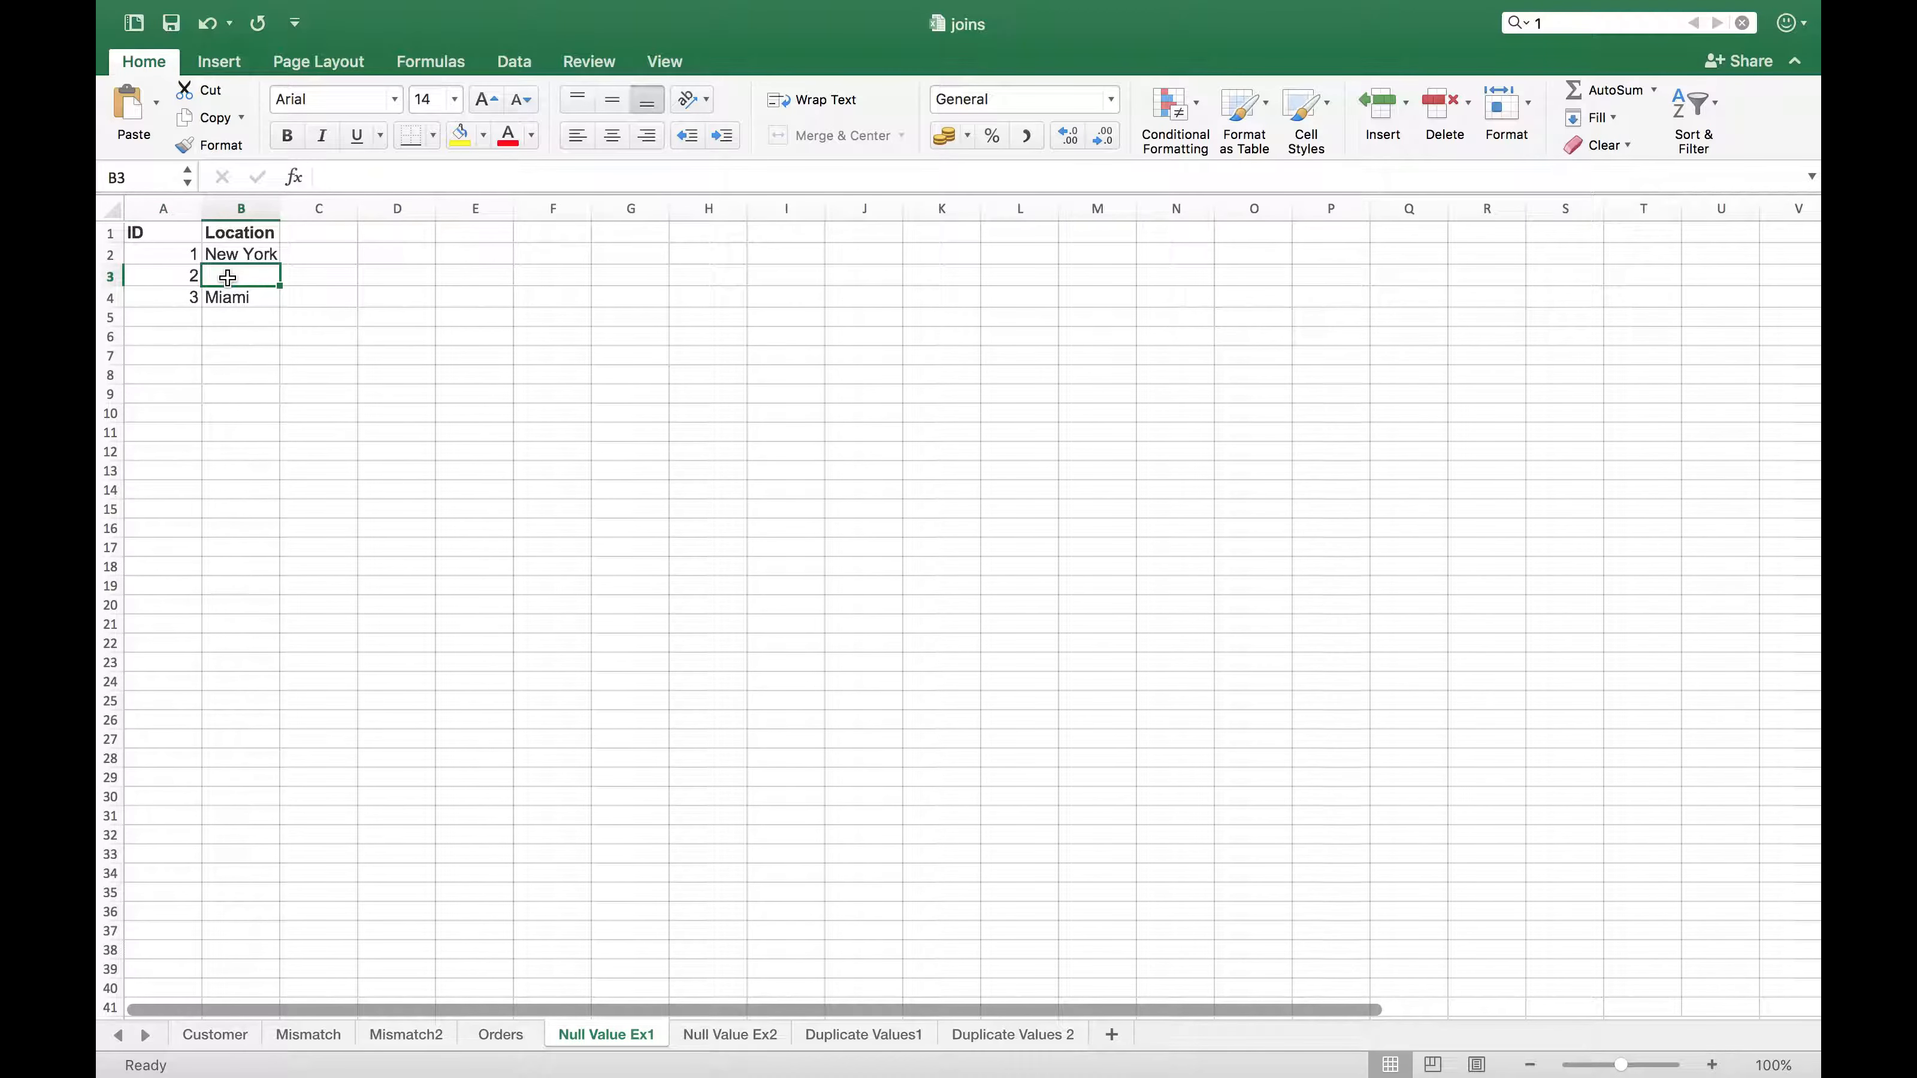
click(169, 256)
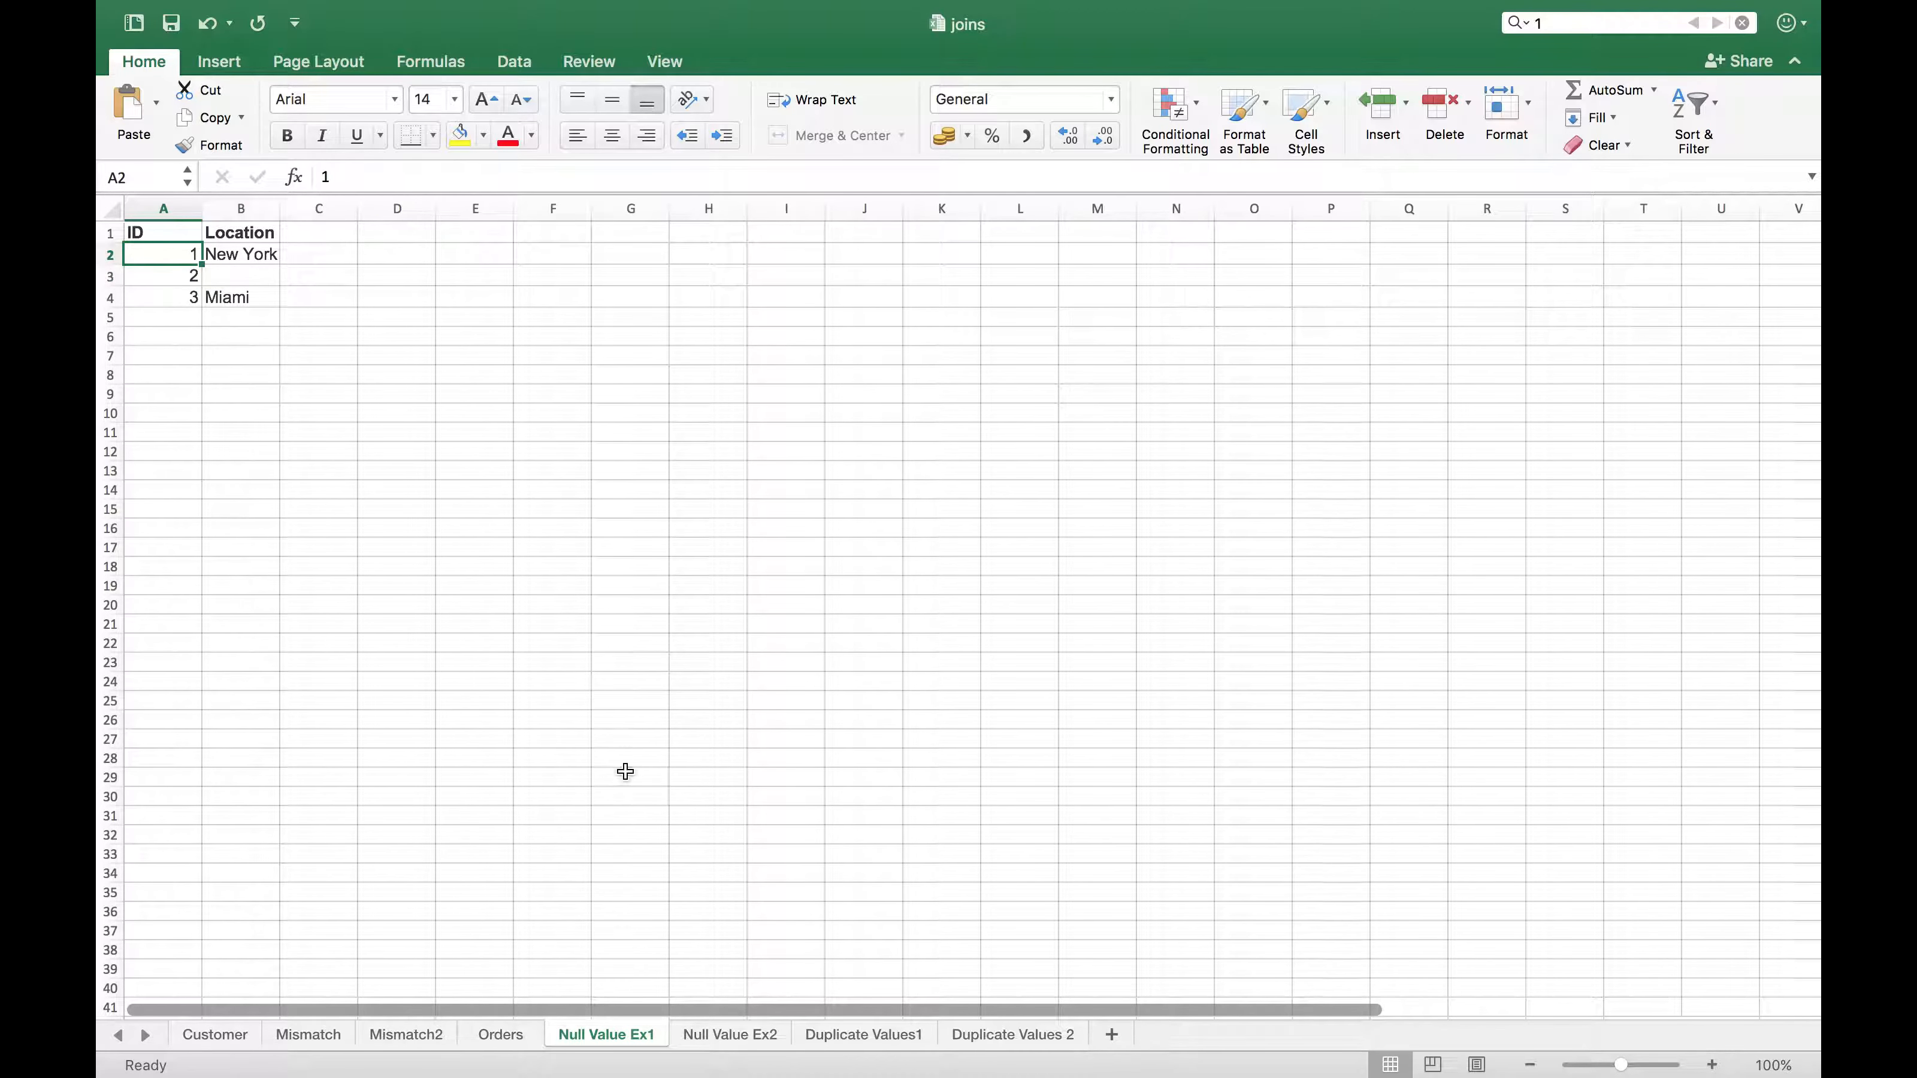
Compare the Null Value Ex2 sheet with Null Value Ex1, marking the whole of row 3 on Null Value Ex1
click(720, 1046)
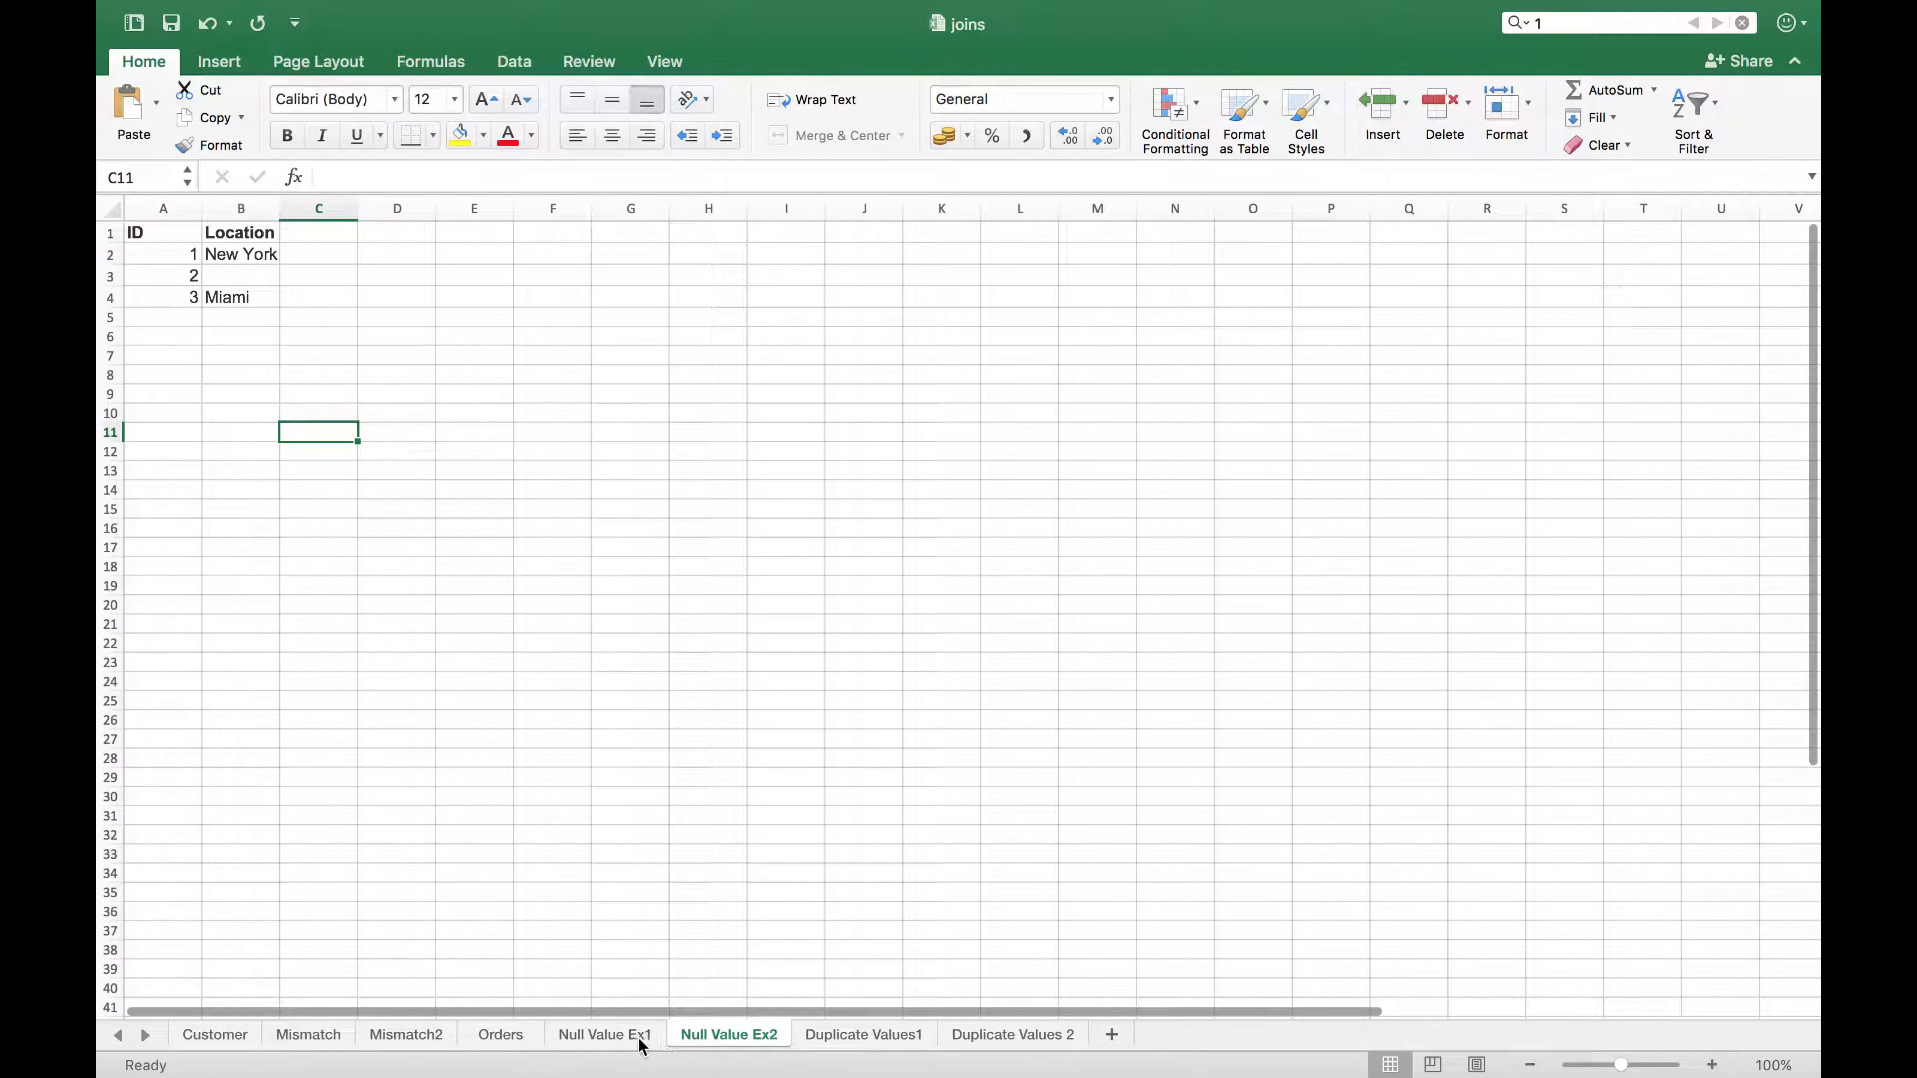
click(640, 1044)
click(711, 1039)
click(624, 1032)
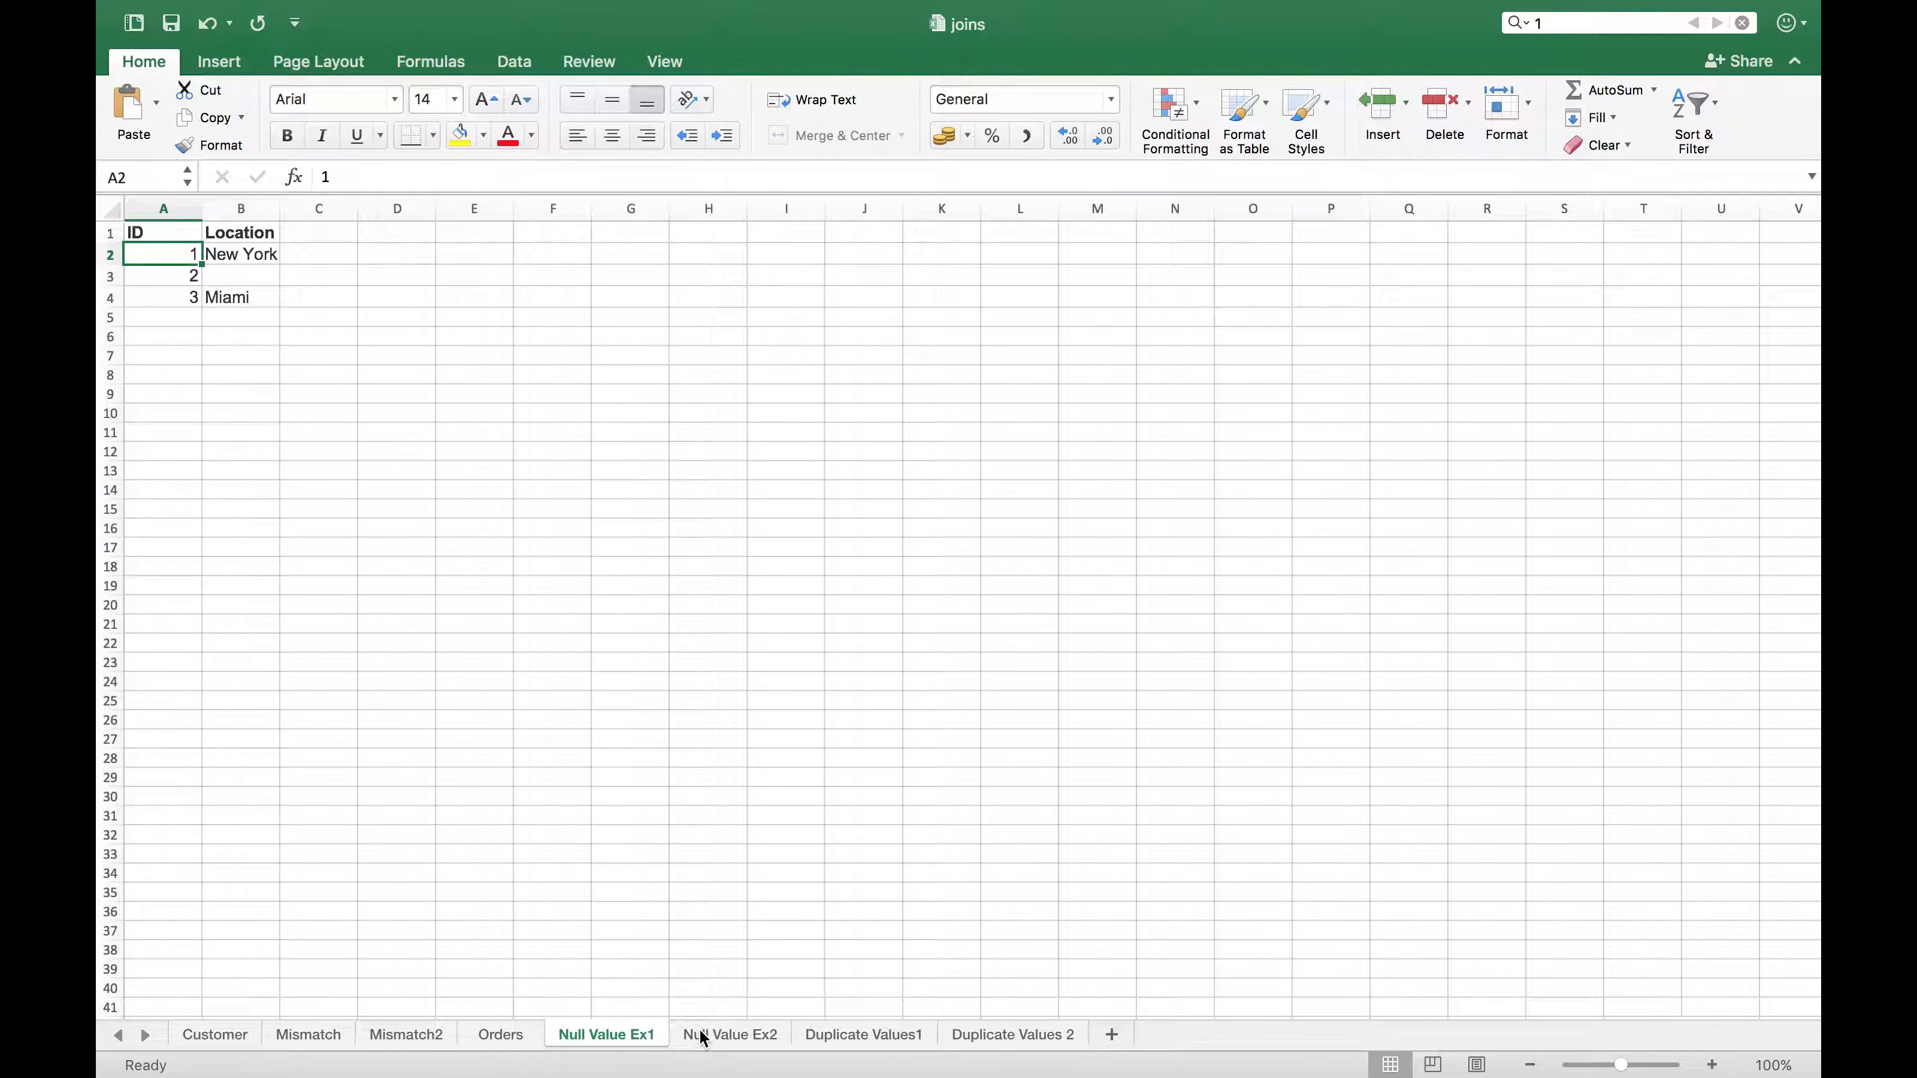
click(109, 276)
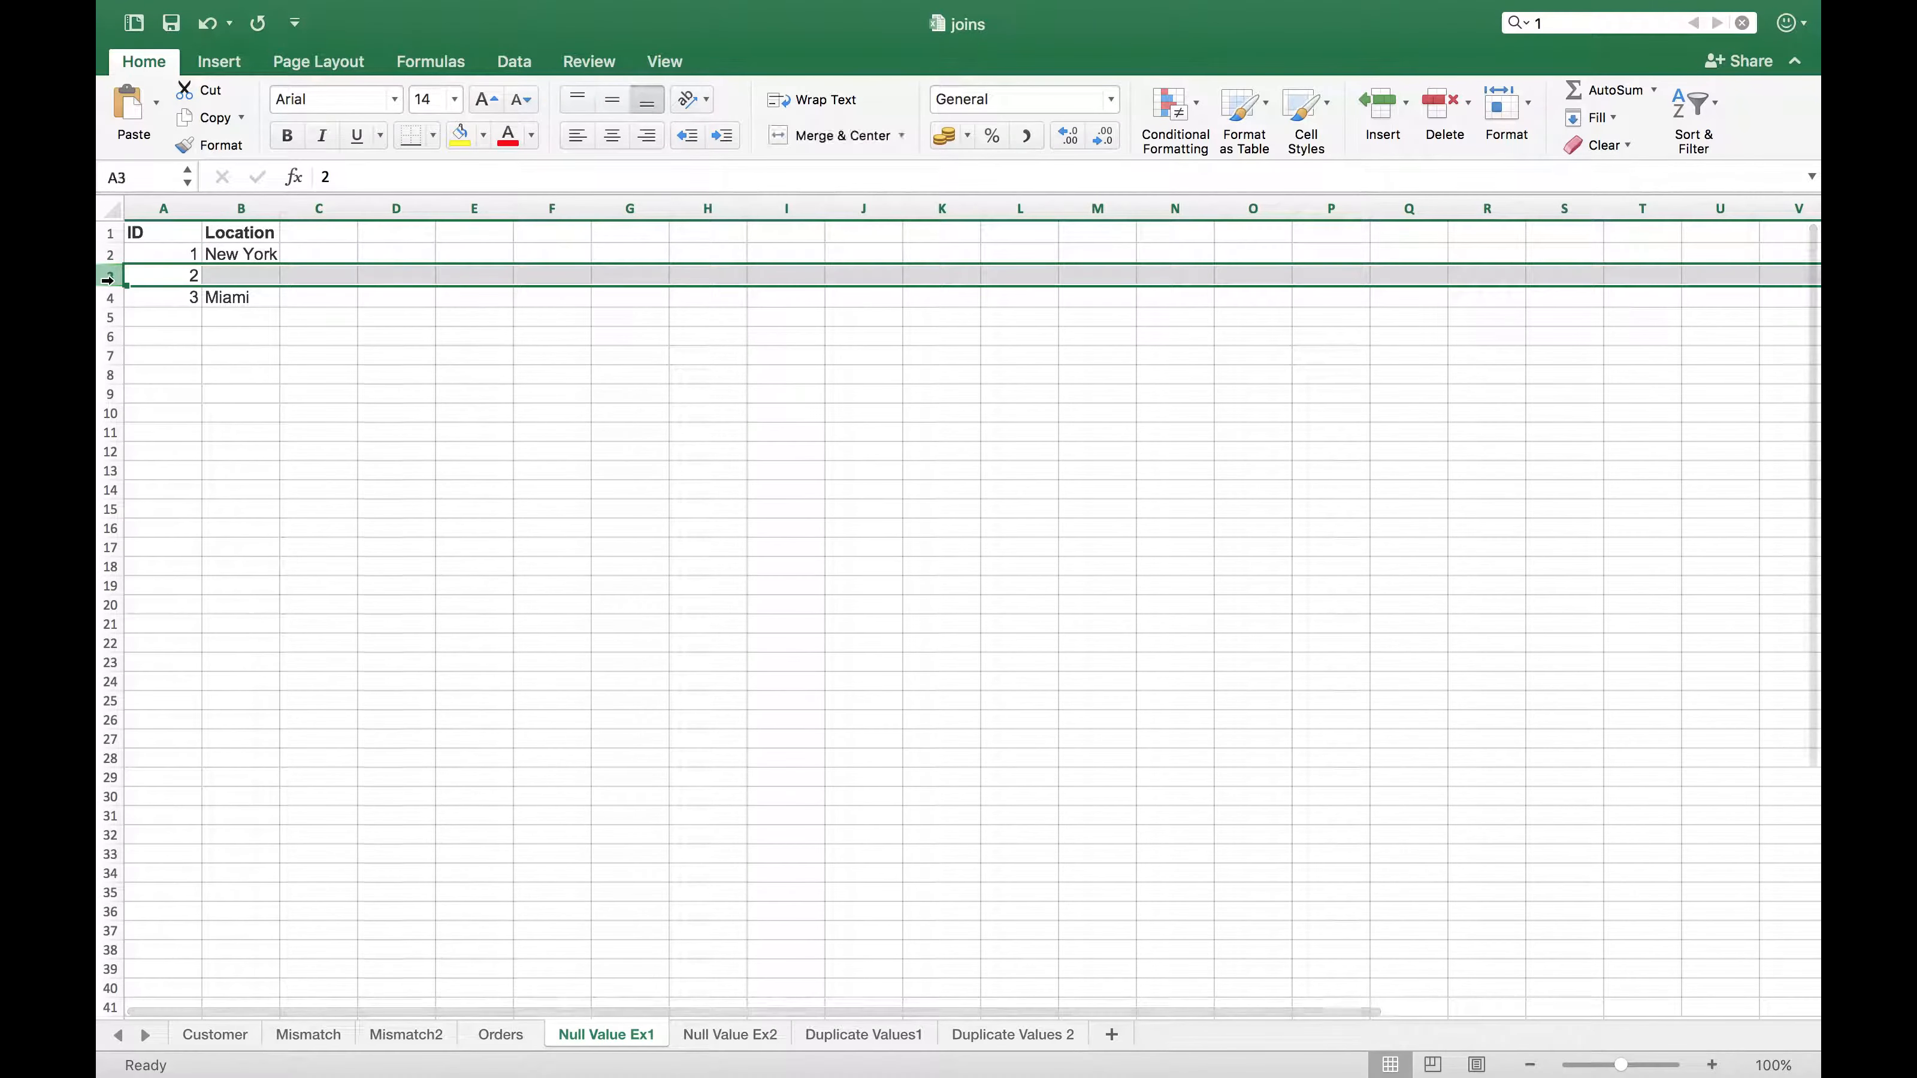
click(719, 1035)
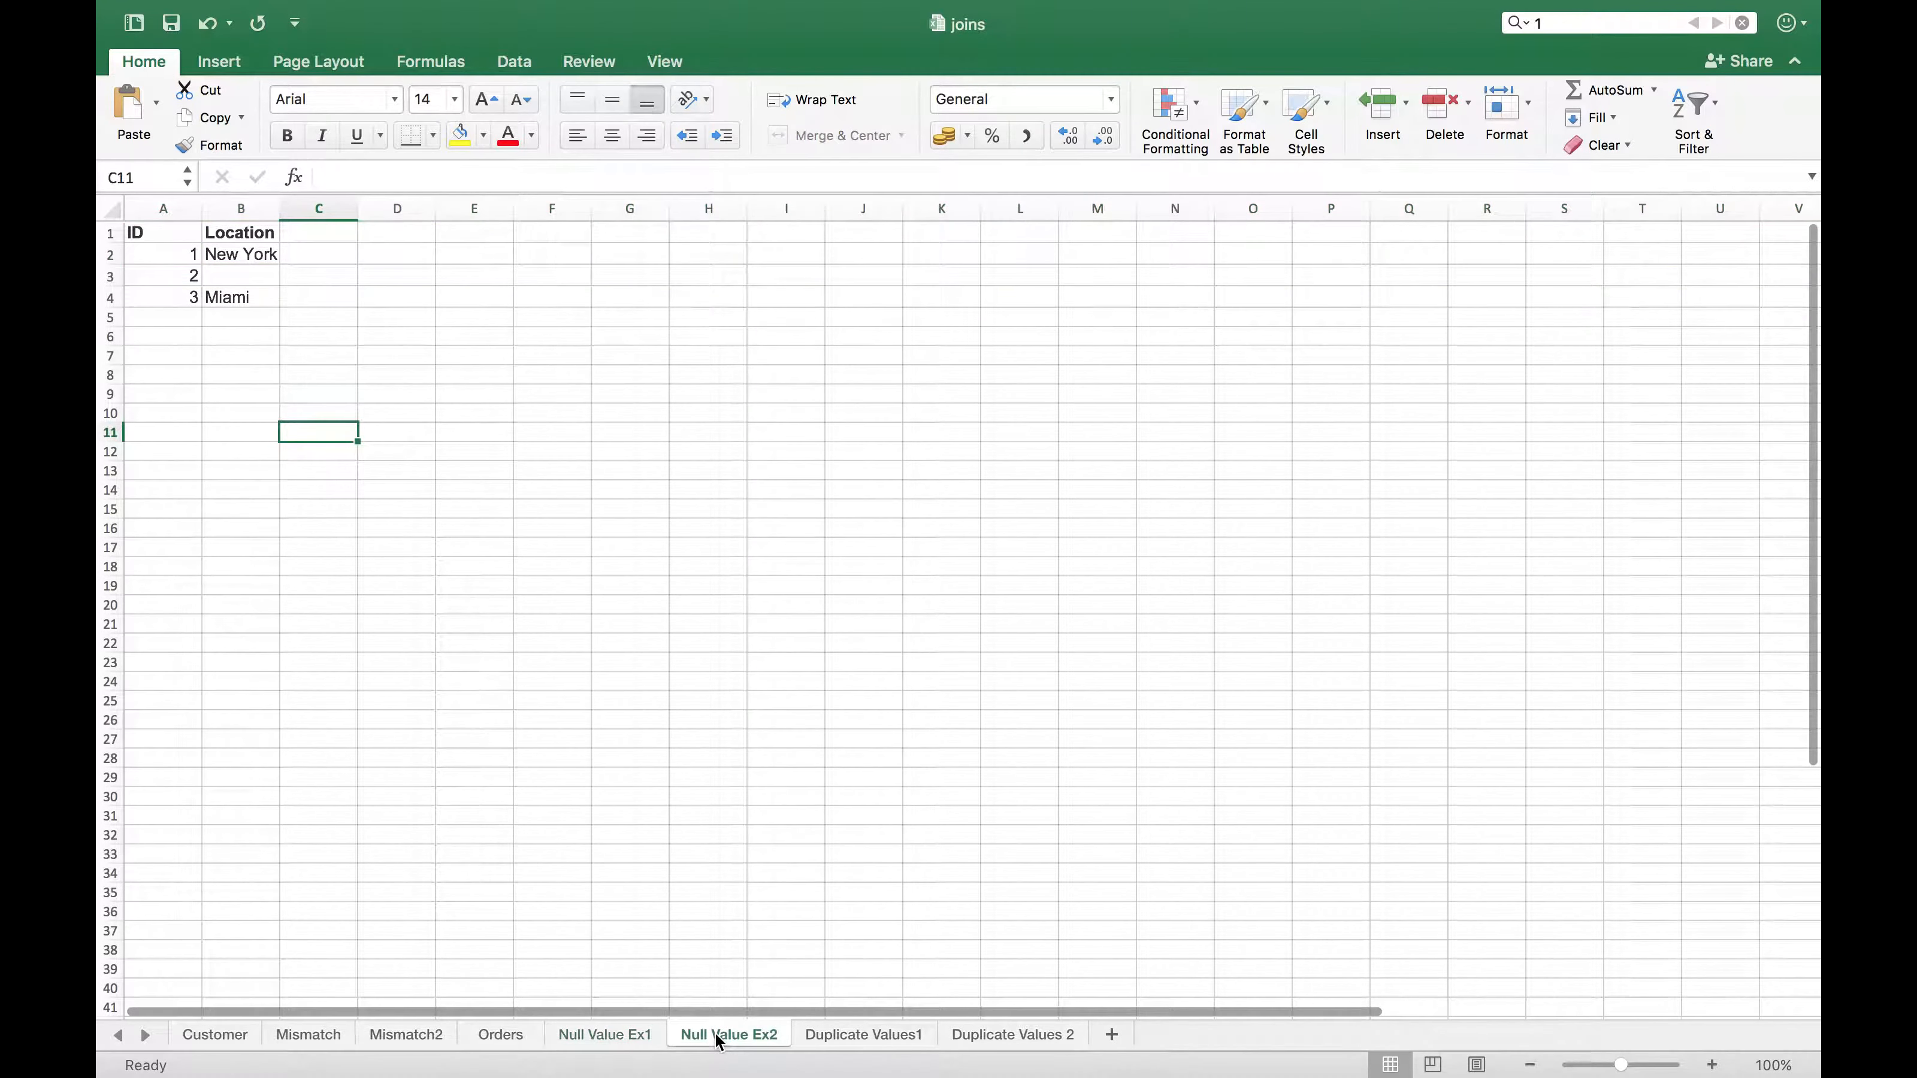
click(630, 1035)
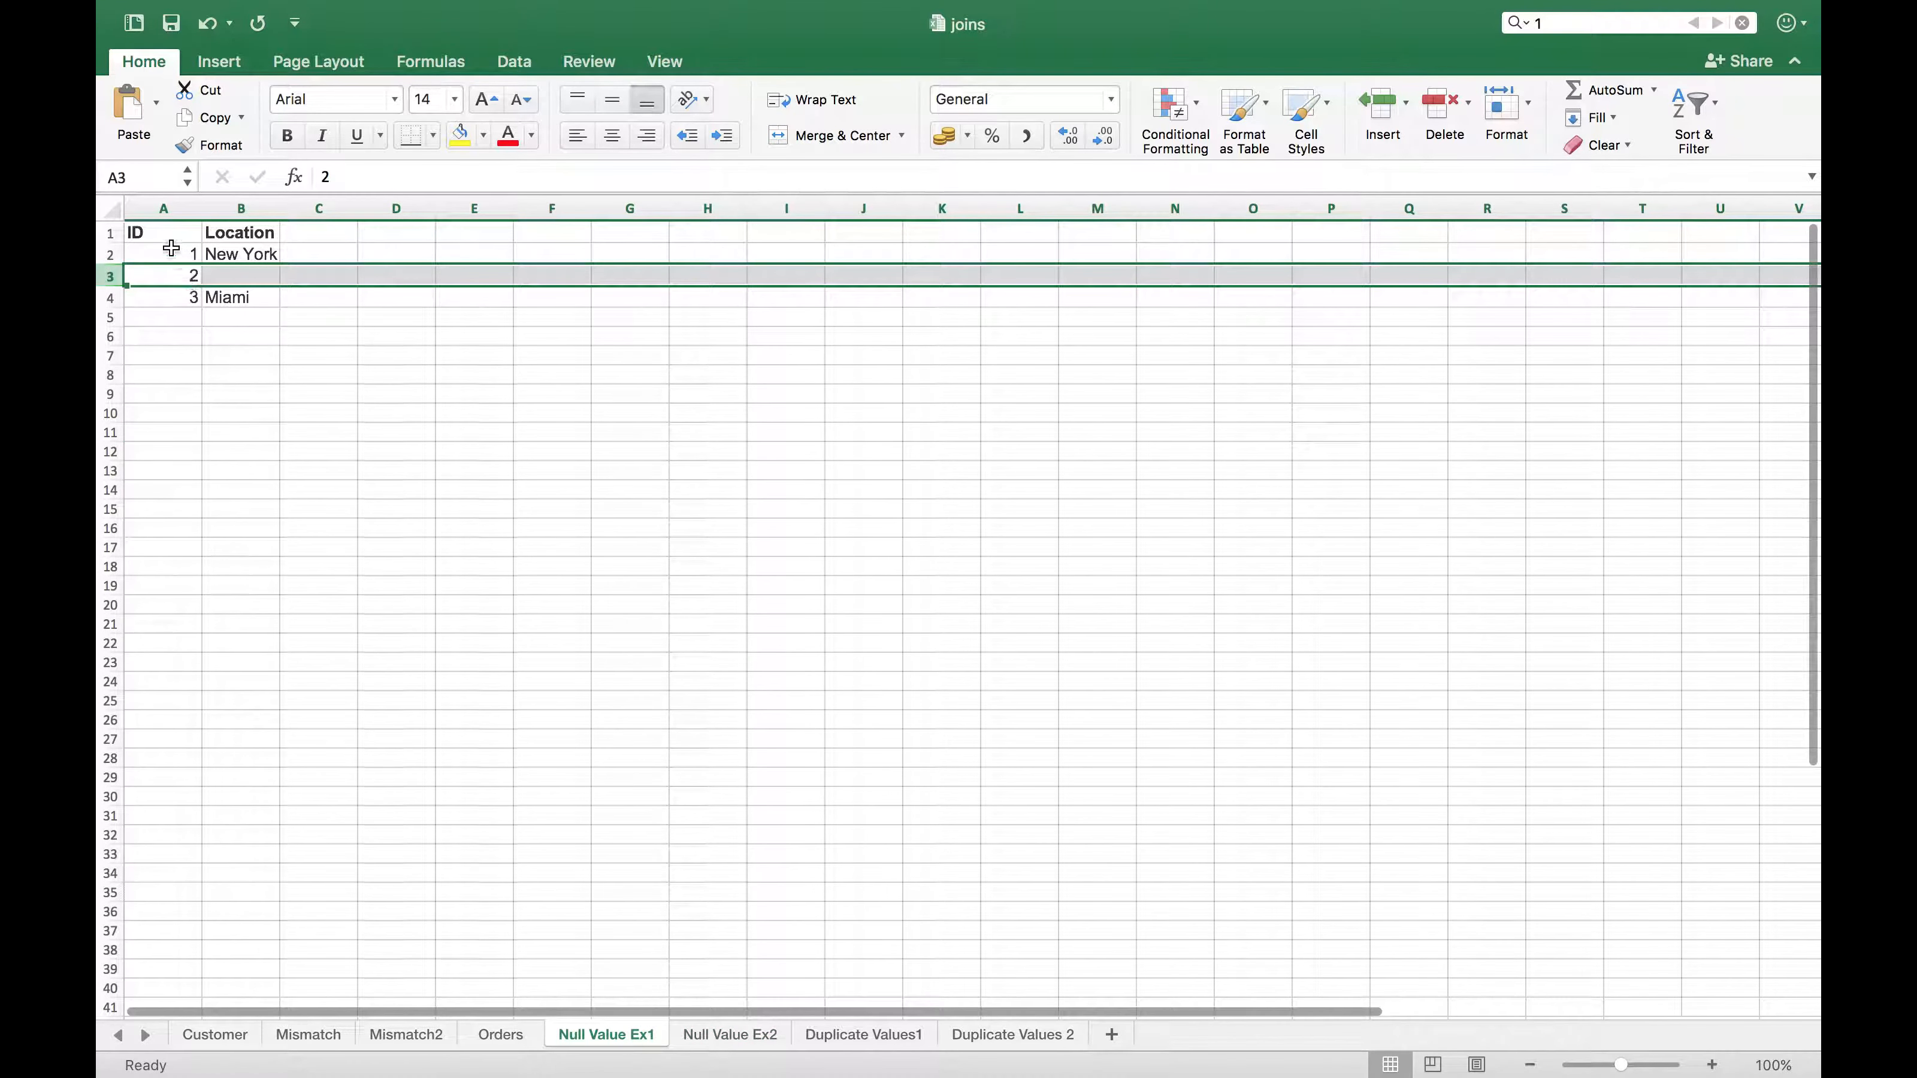
Switch to Tableau and view the underlying data of the Null Value Ex1 and Null Value Ex2 tables in the data source
key(super+Tab)
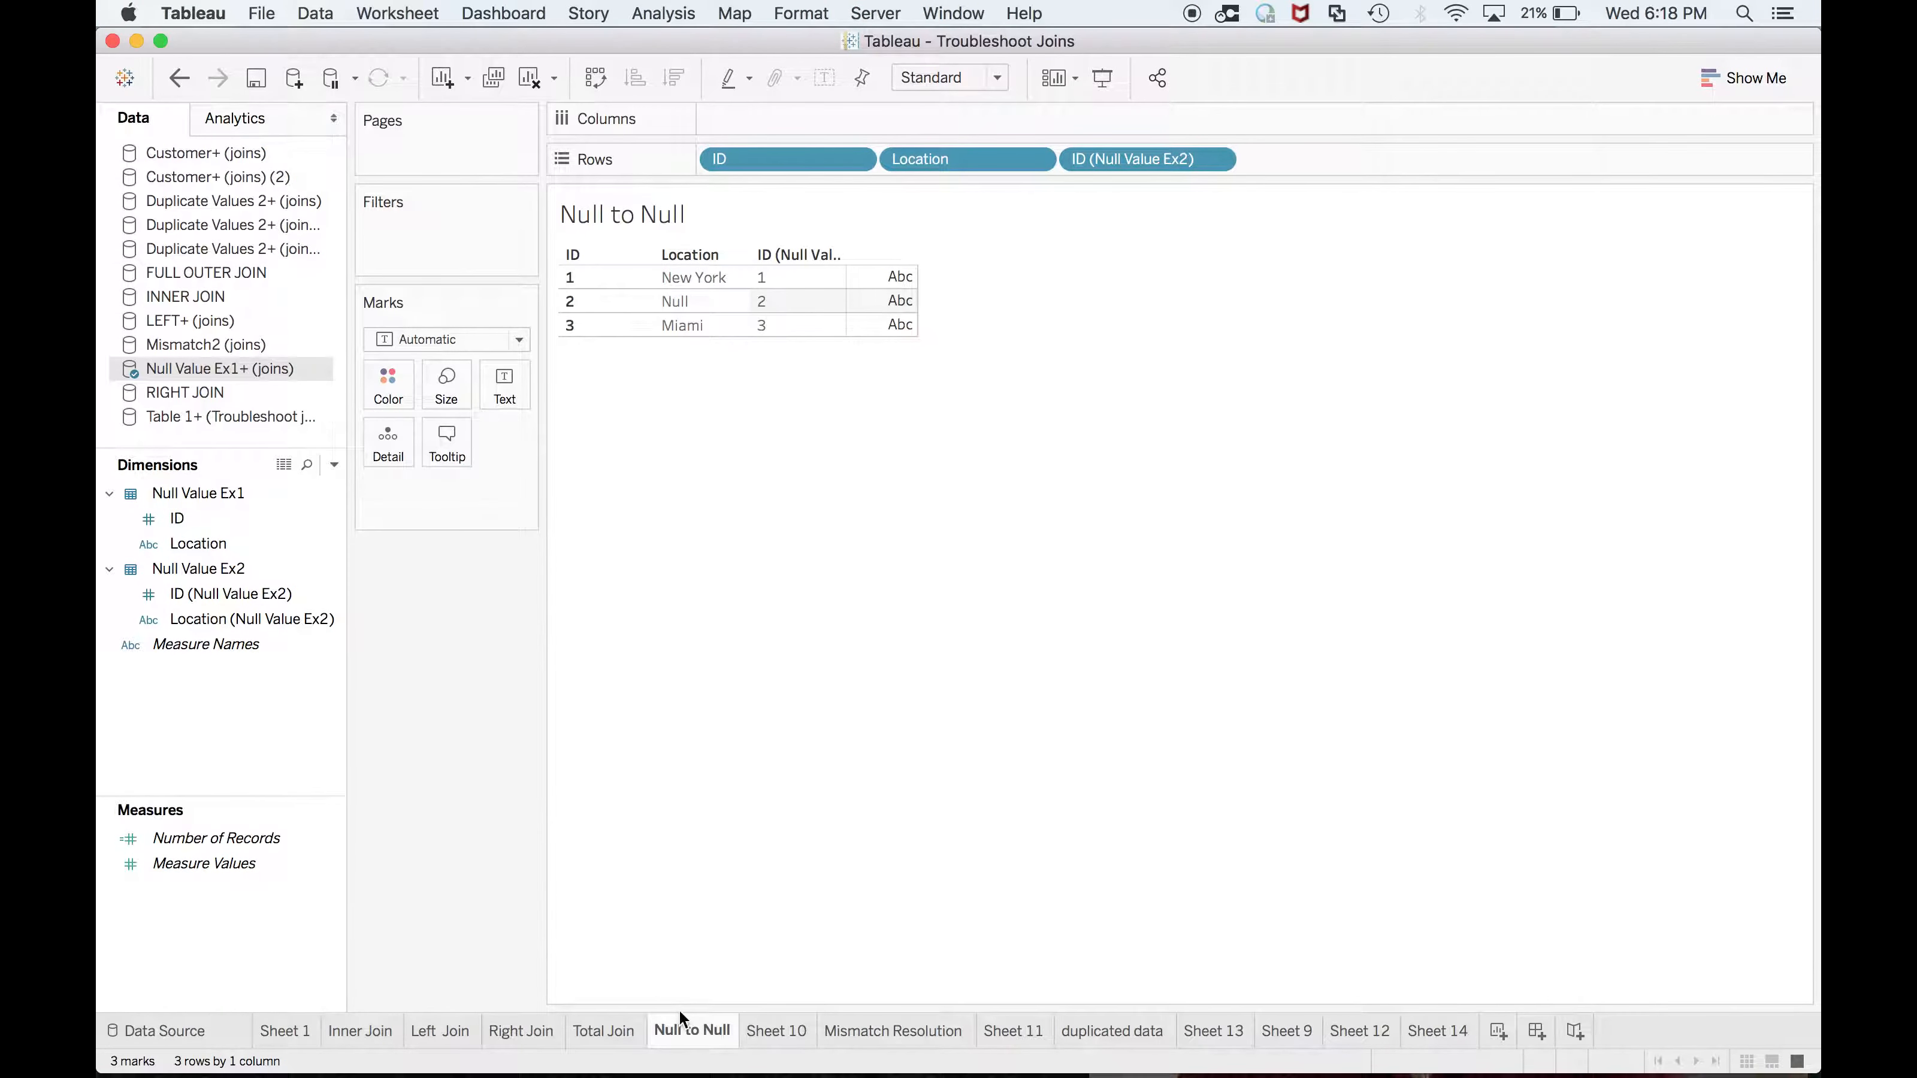
click(190, 1037)
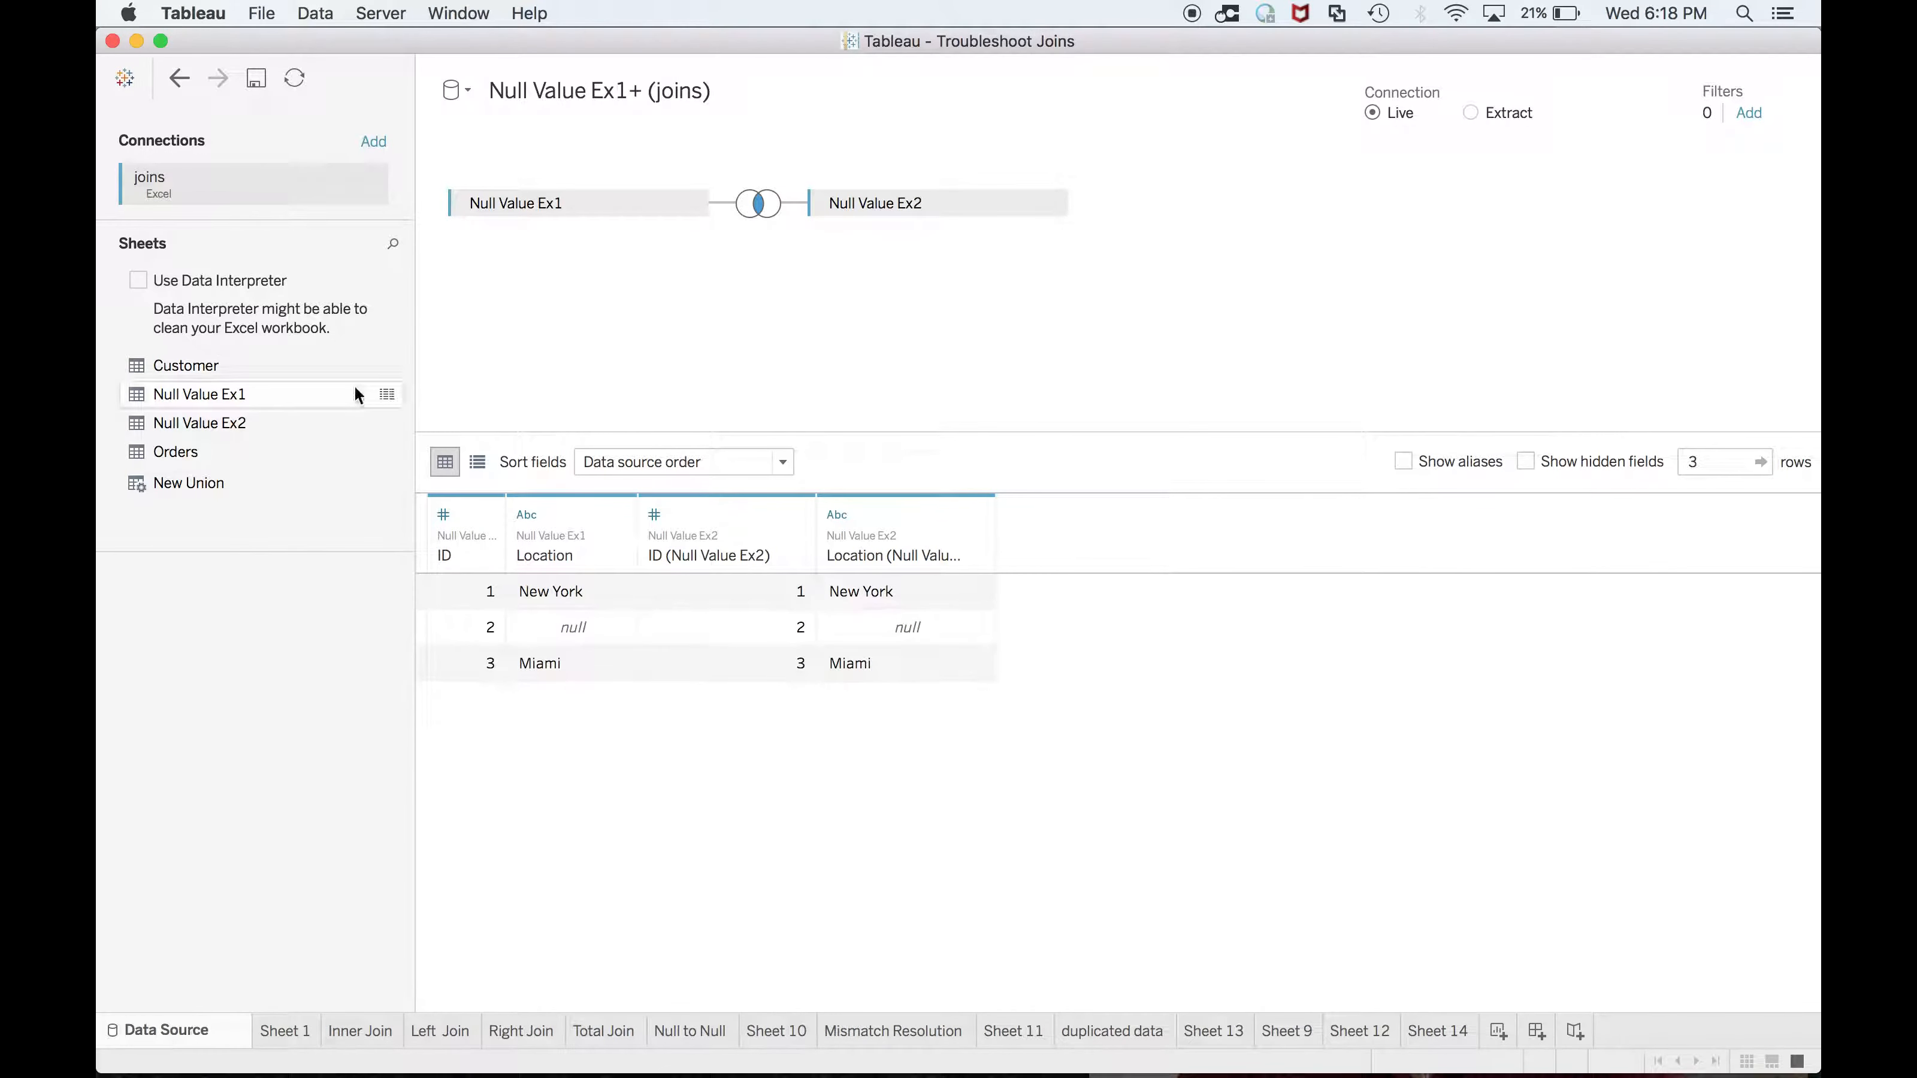
click(387, 395)
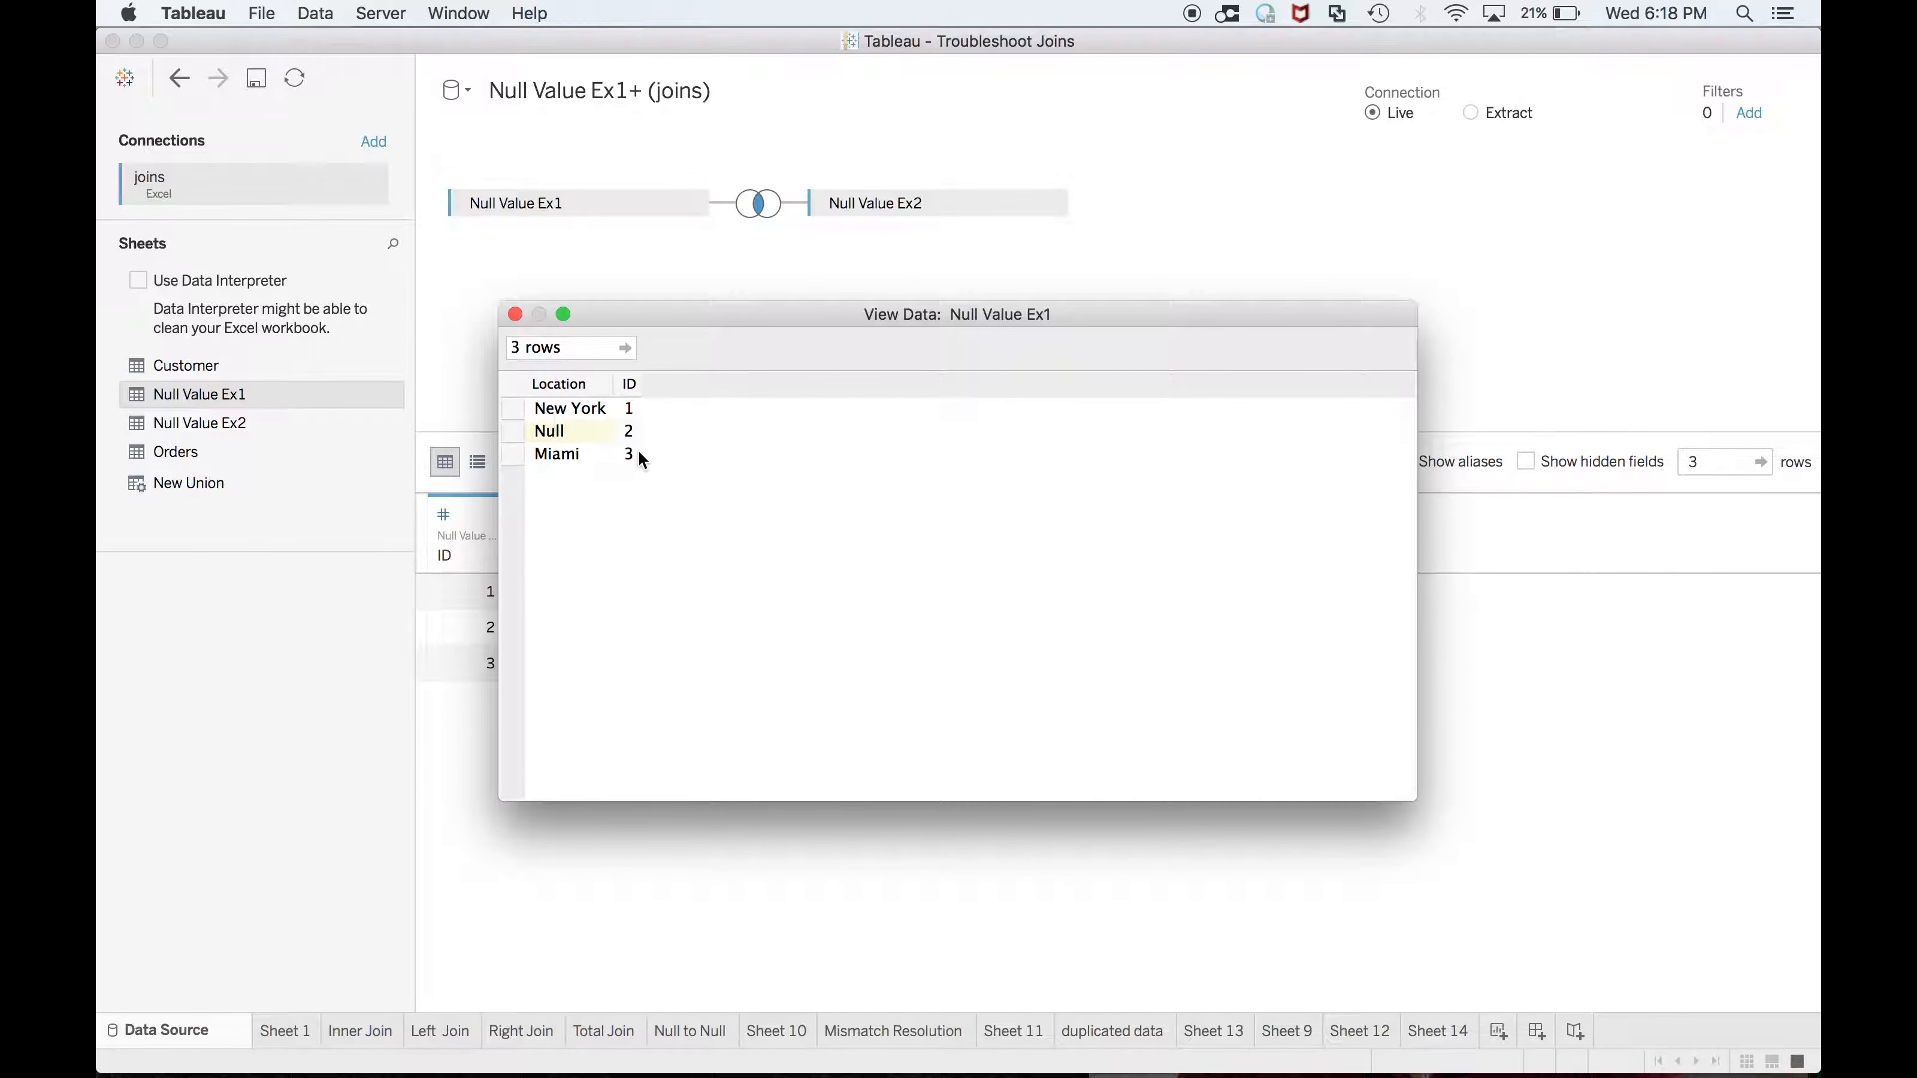
click(515, 313)
click(387, 424)
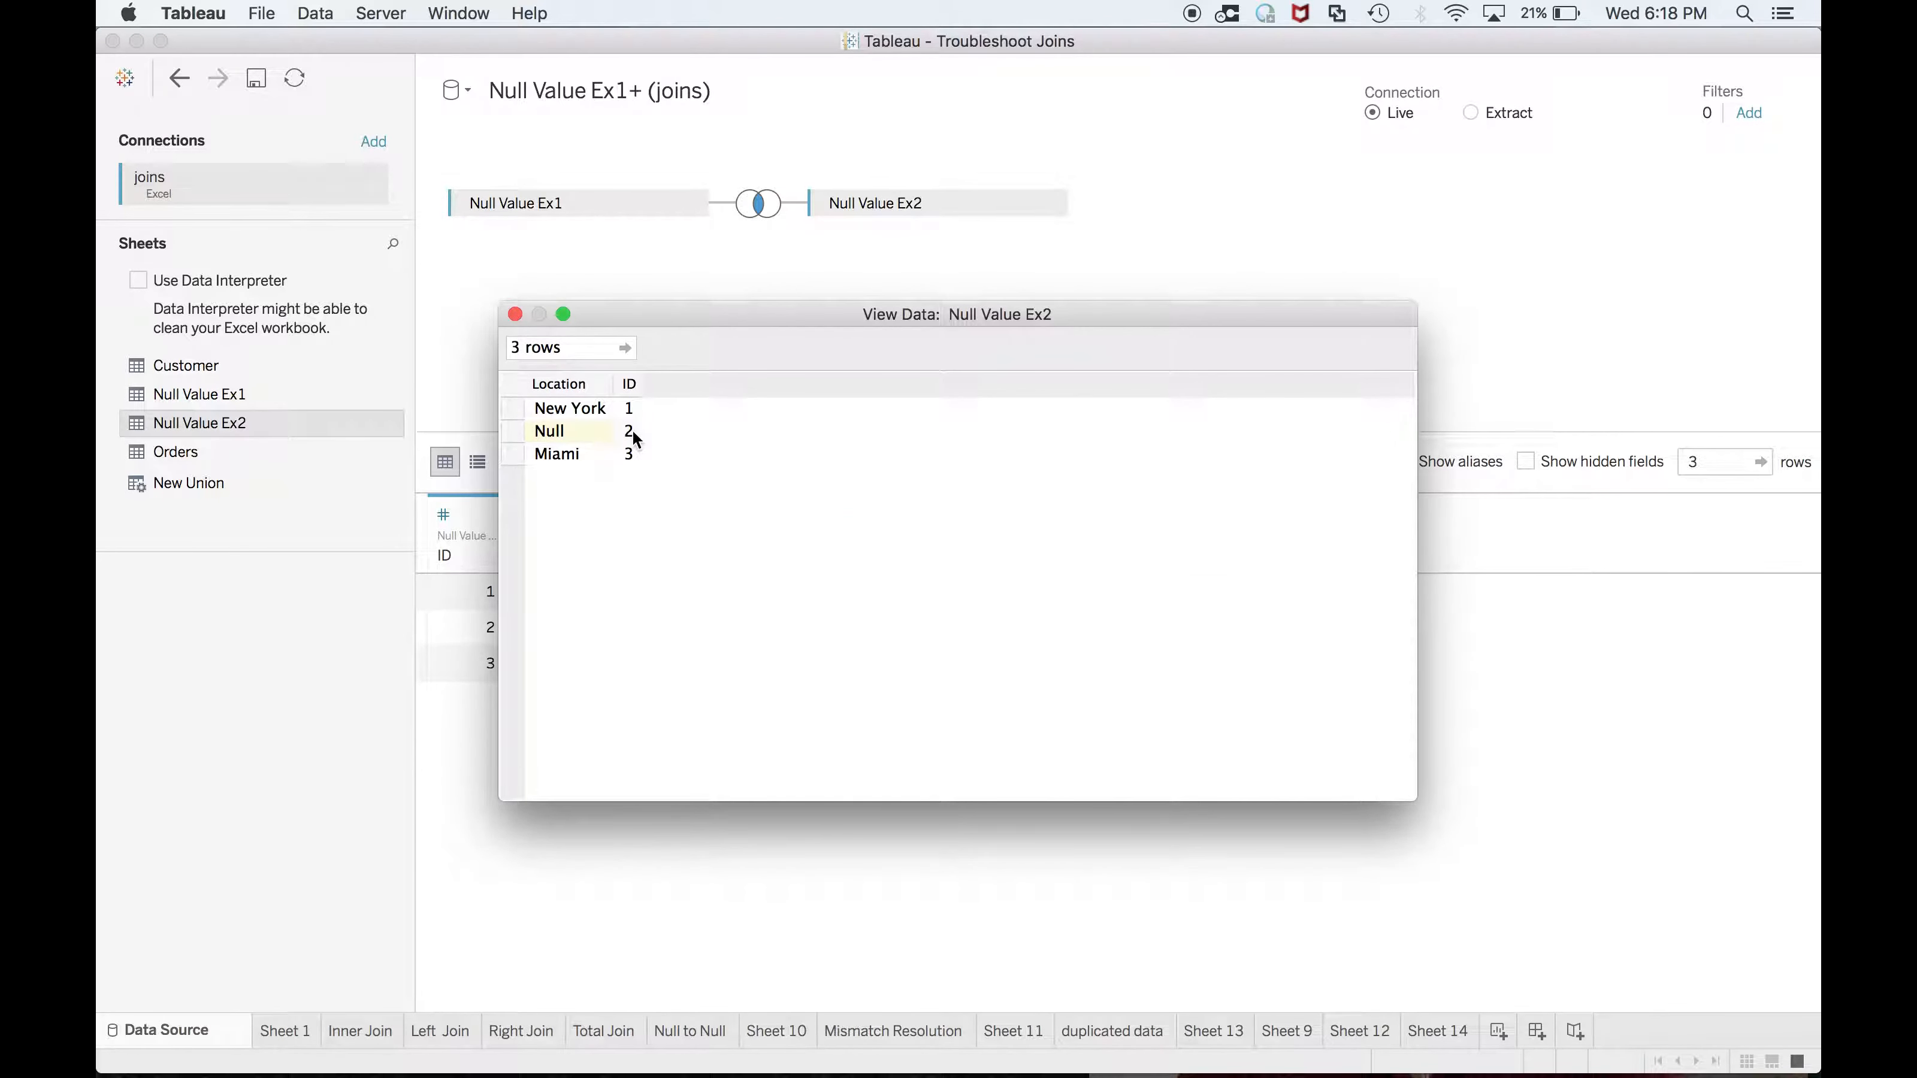
click(515, 314)
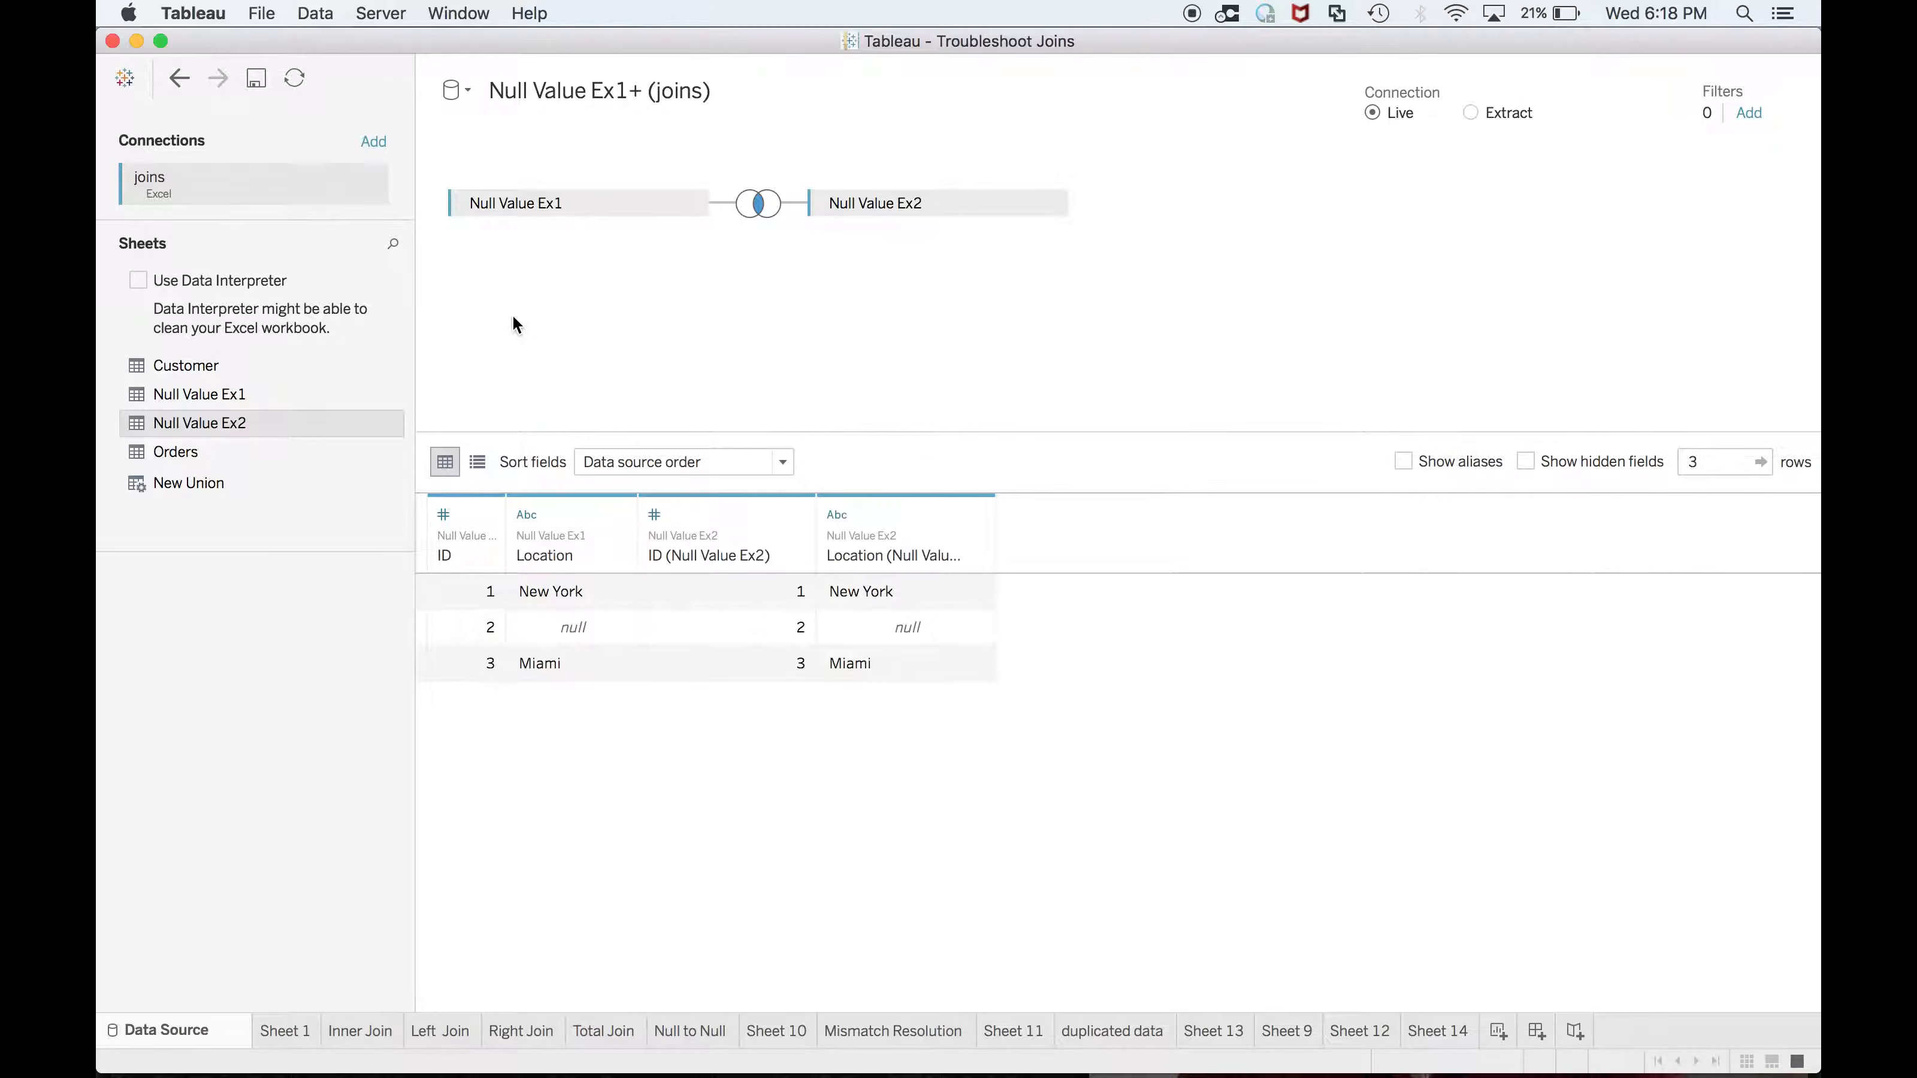
Turn Join Null Values to Null Values off and back on for the Null Value Ex1+ data source
click(330, 17)
click(379, 273)
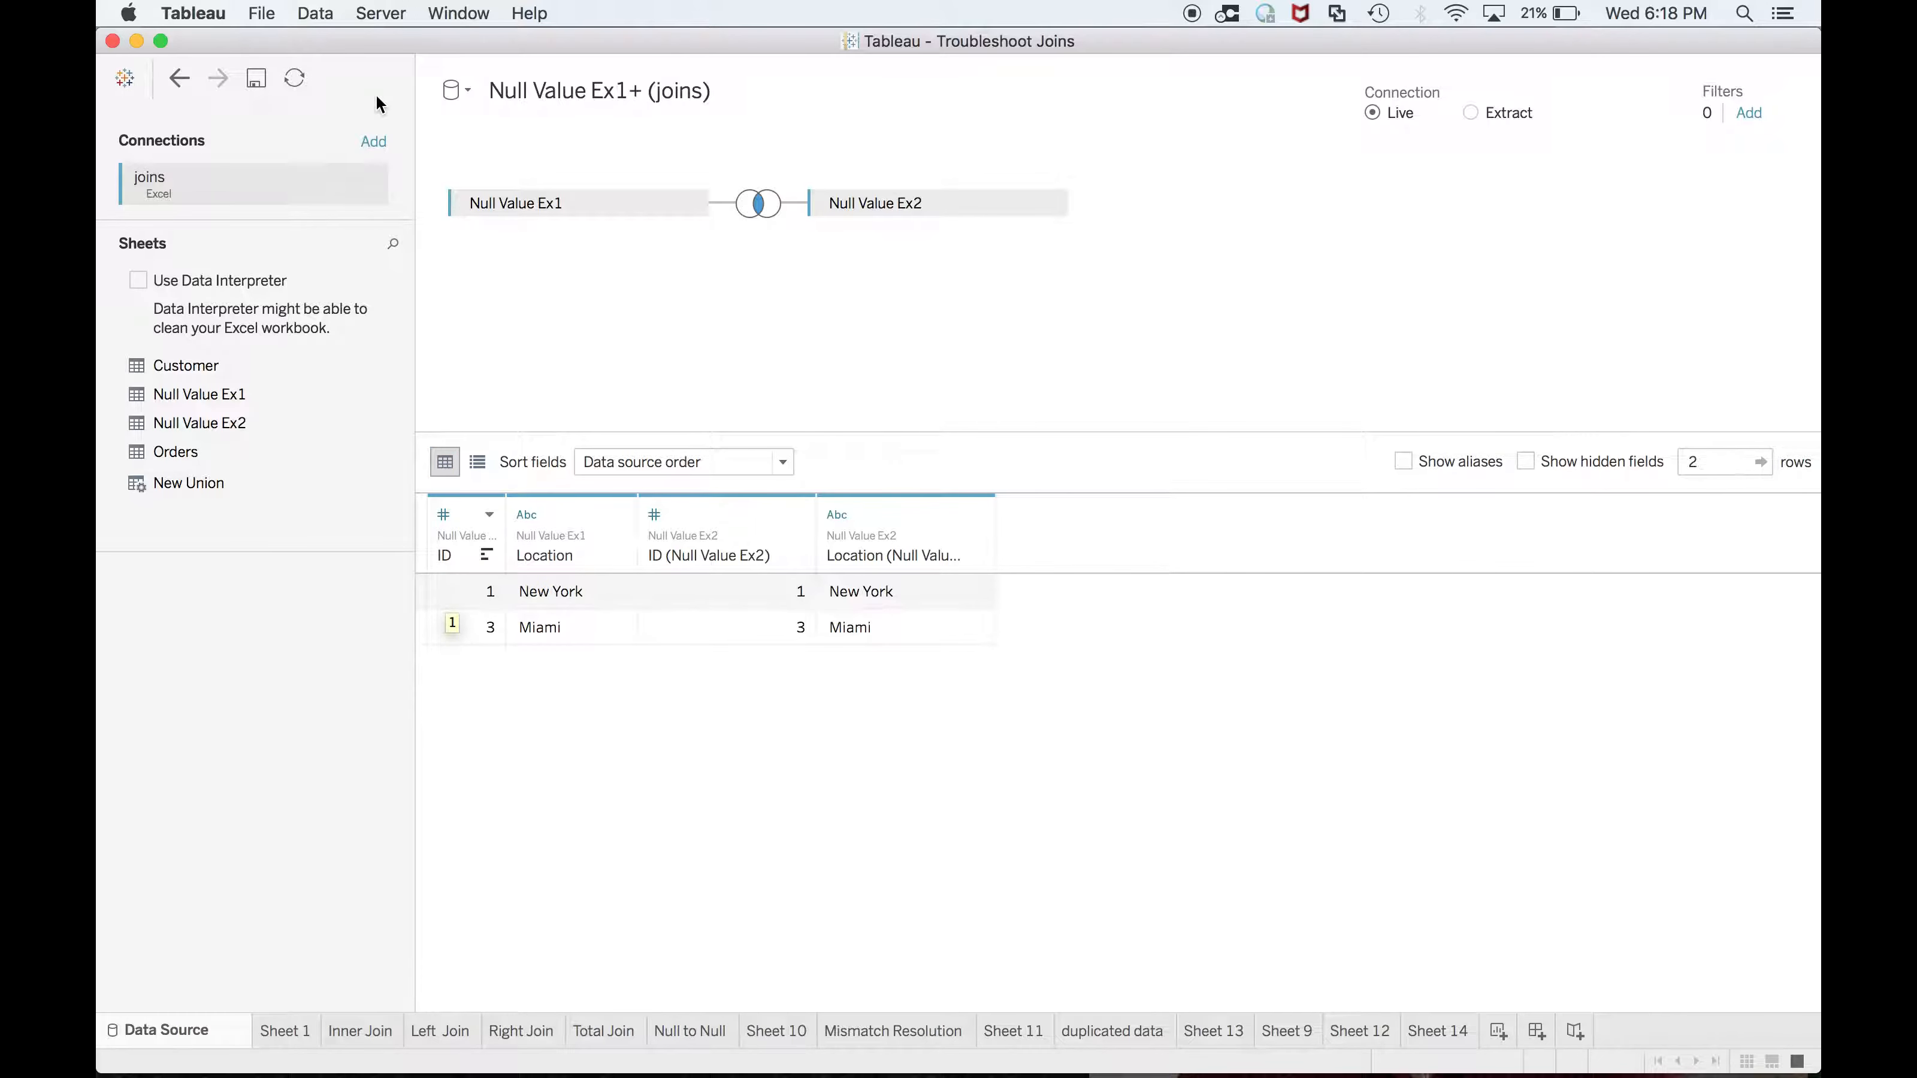
click(316, 14)
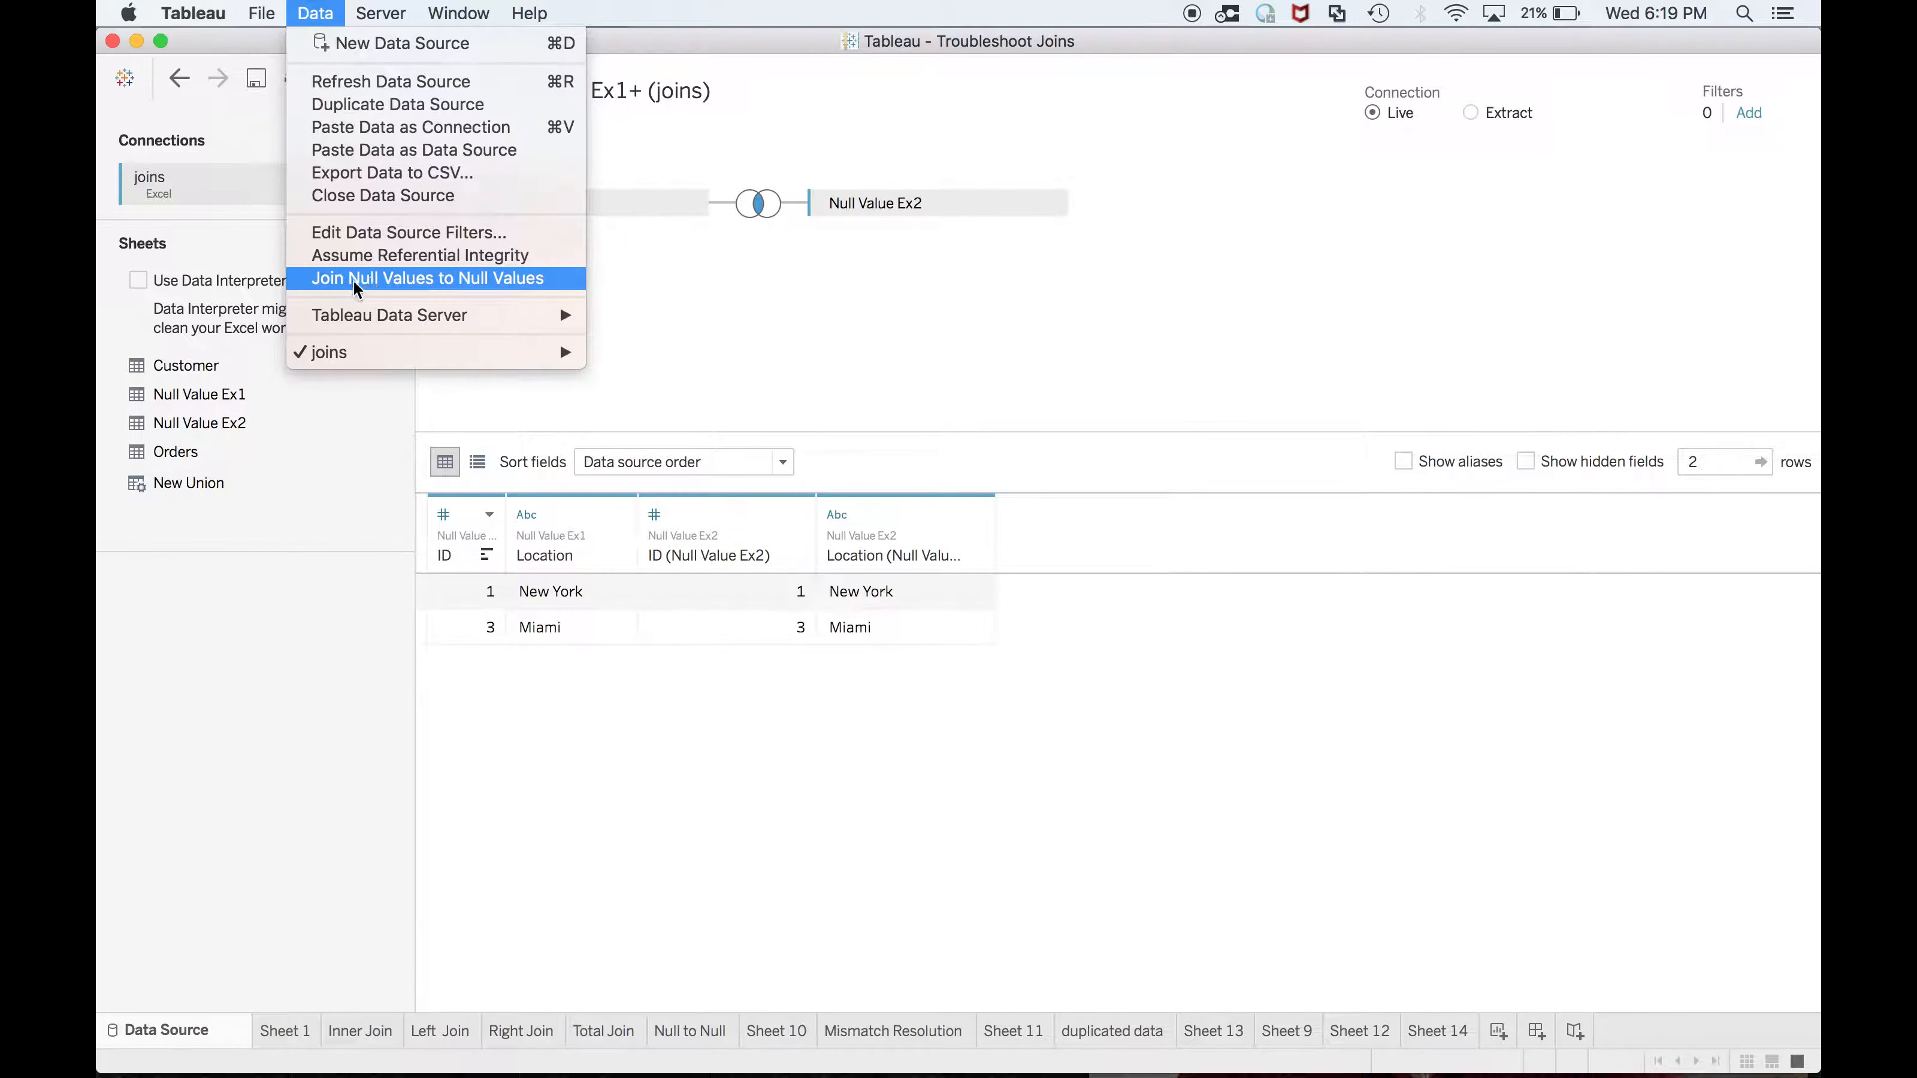
click(464, 281)
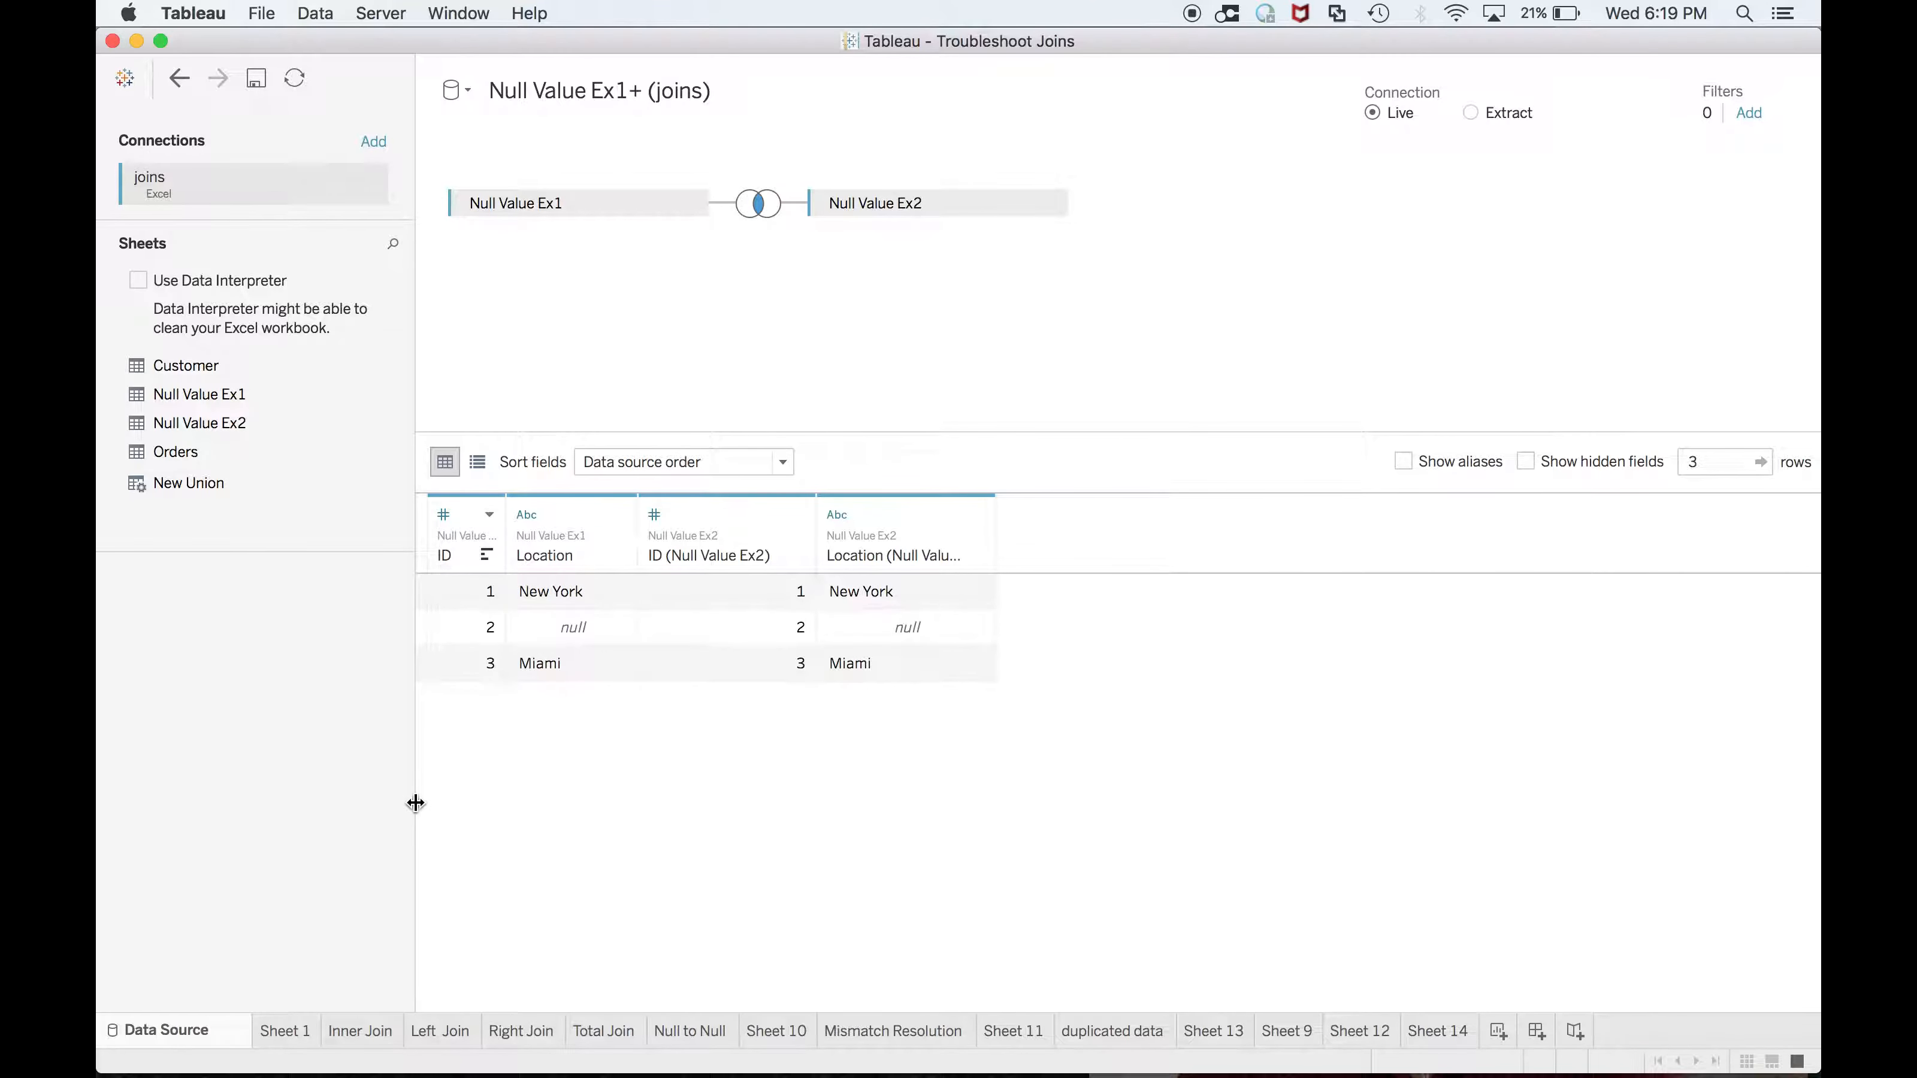
key(super+Tab)
key(super+Tab)
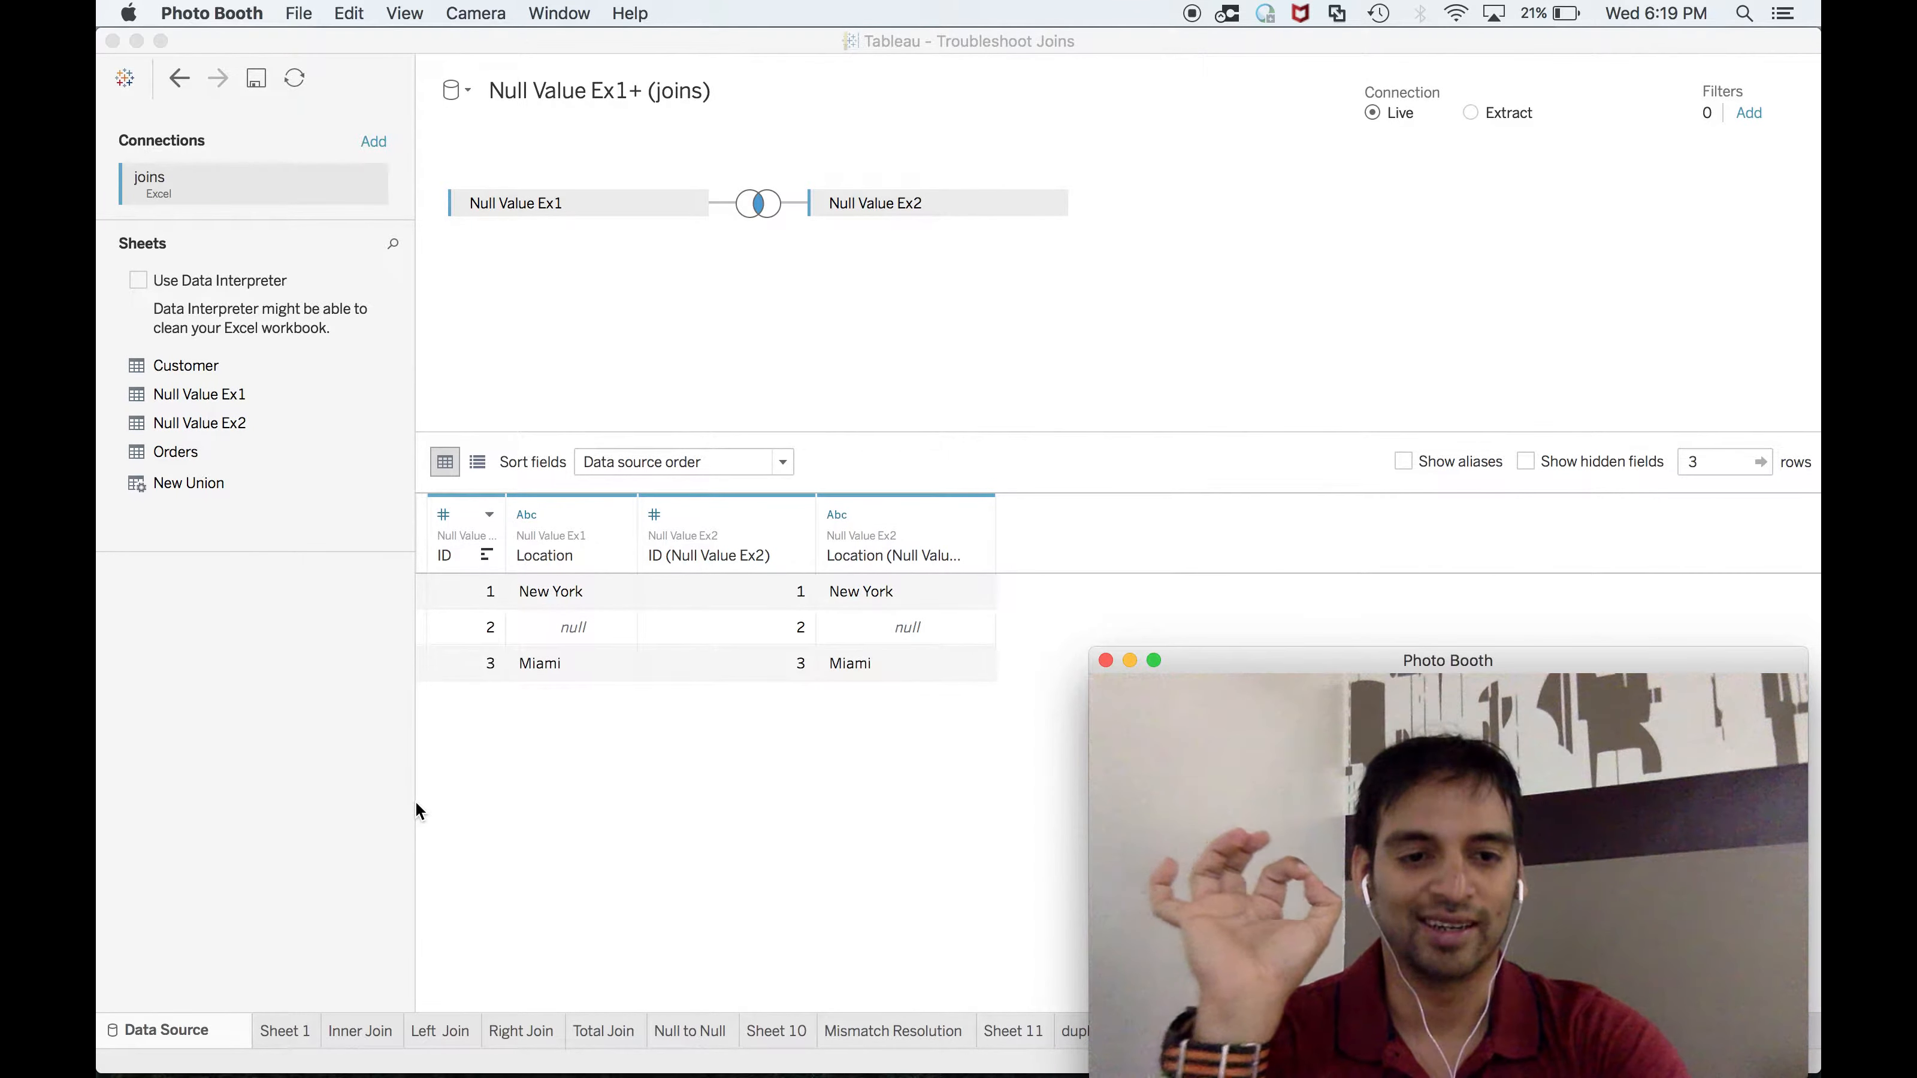
key(super+Tab)
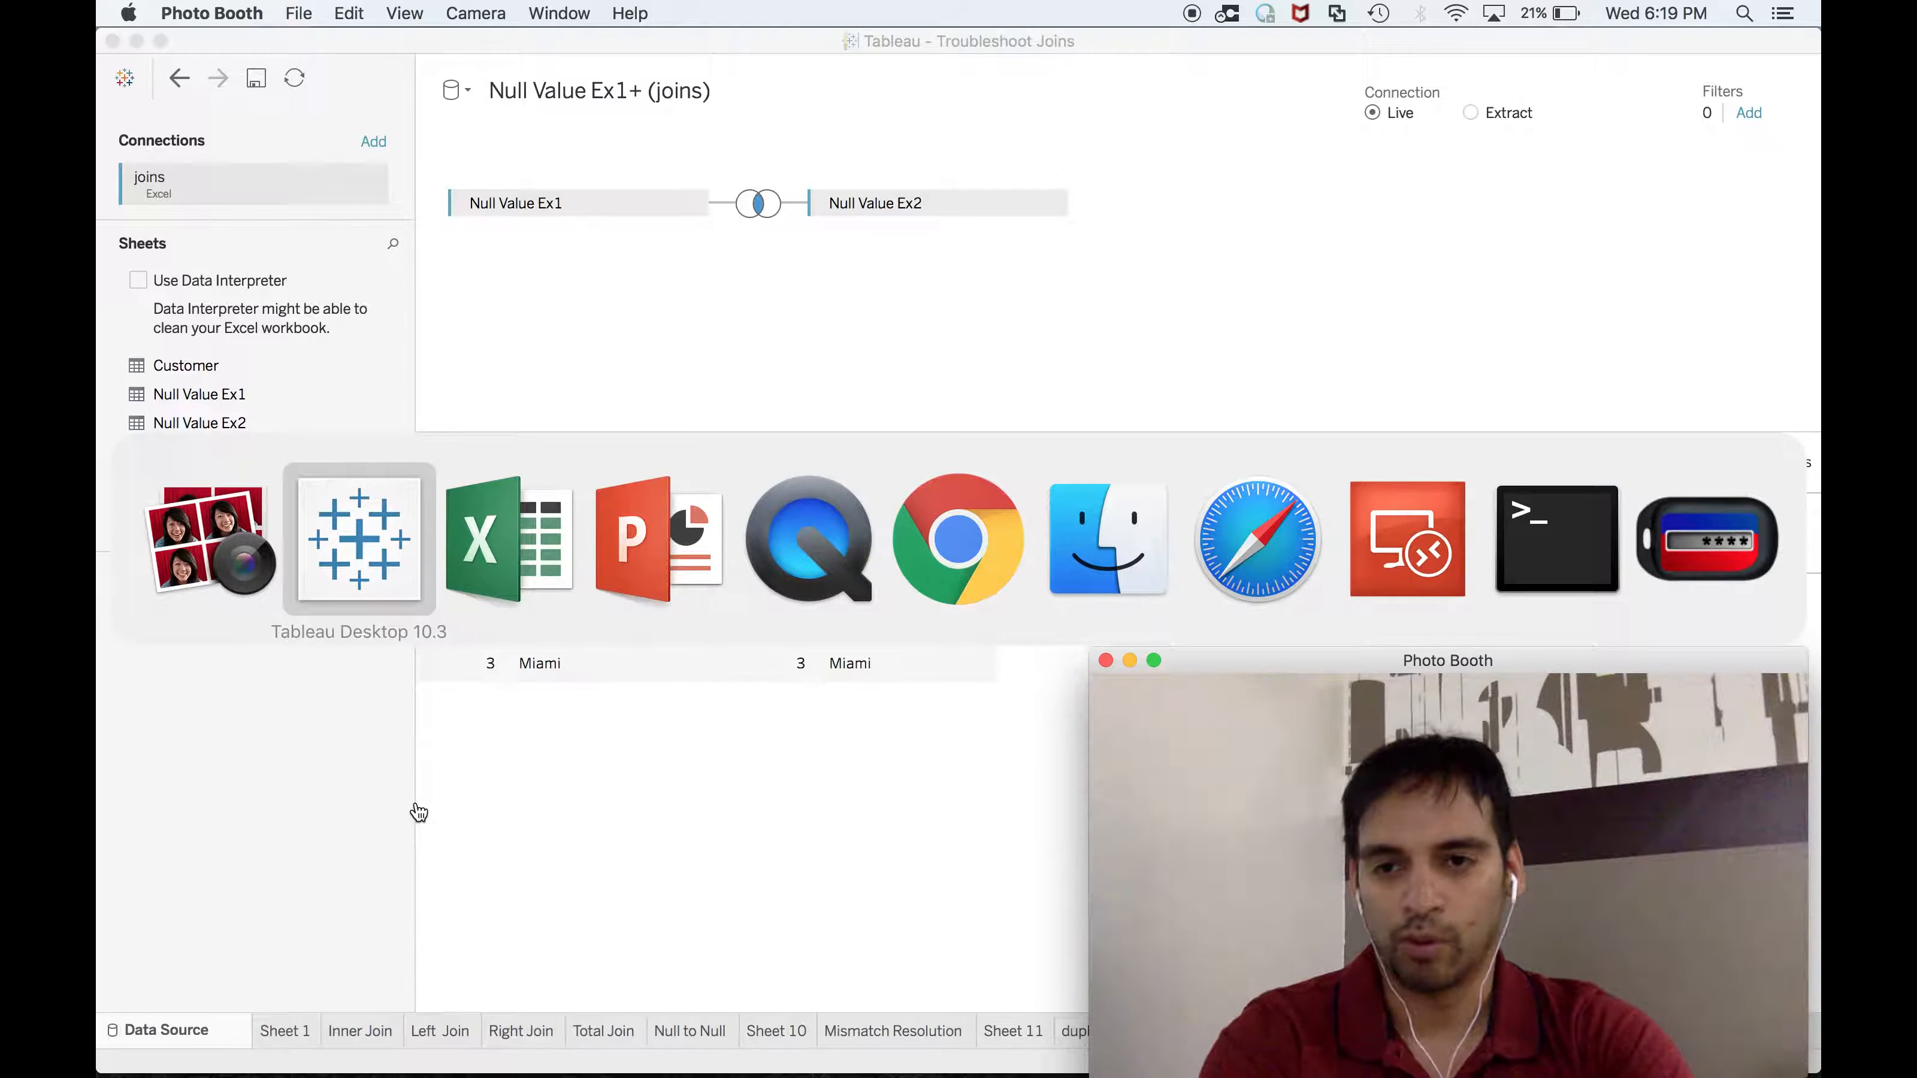
key(super+Tab)
key(super+Tab)
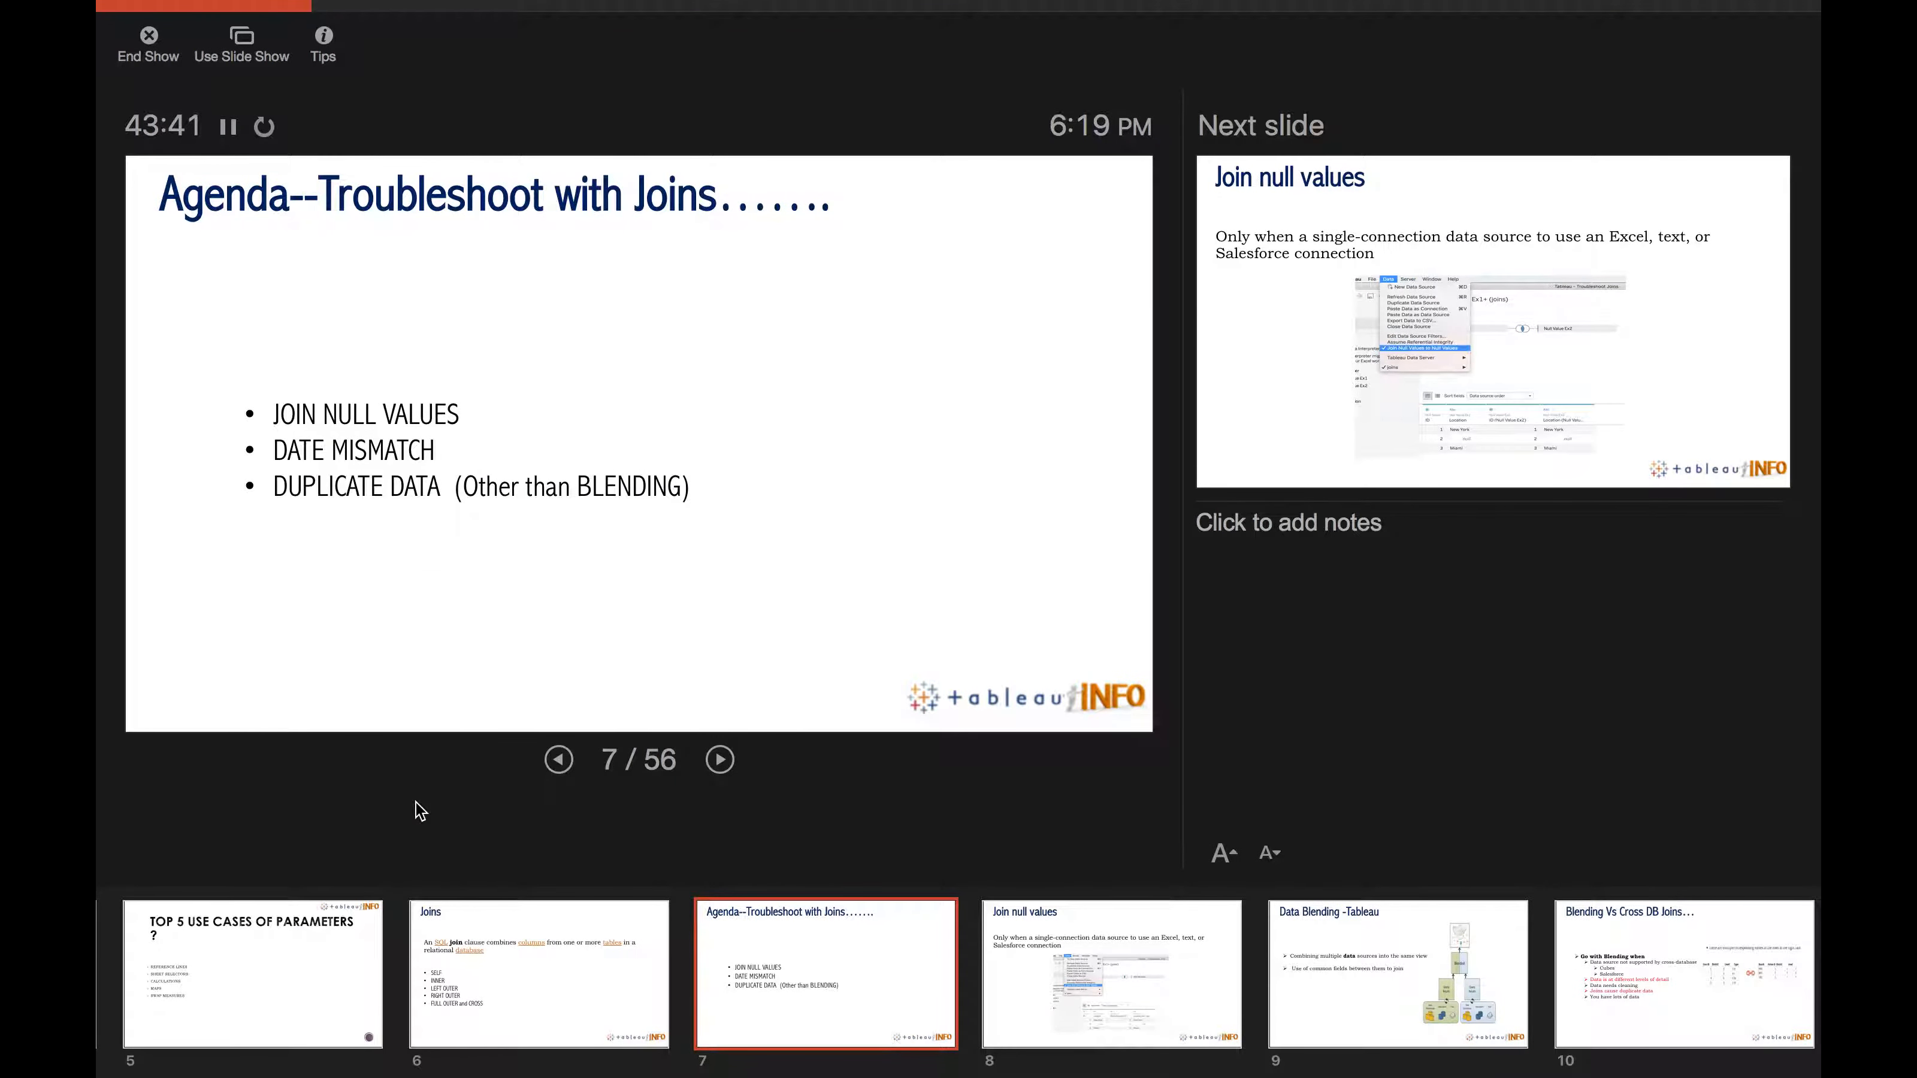
Switch to the joins workbook in Excel and compare the name and date columns of the Mismatch and Mismatch2 sheets
key(super+Tab)
key(super+Tab)
key(super+Tab)
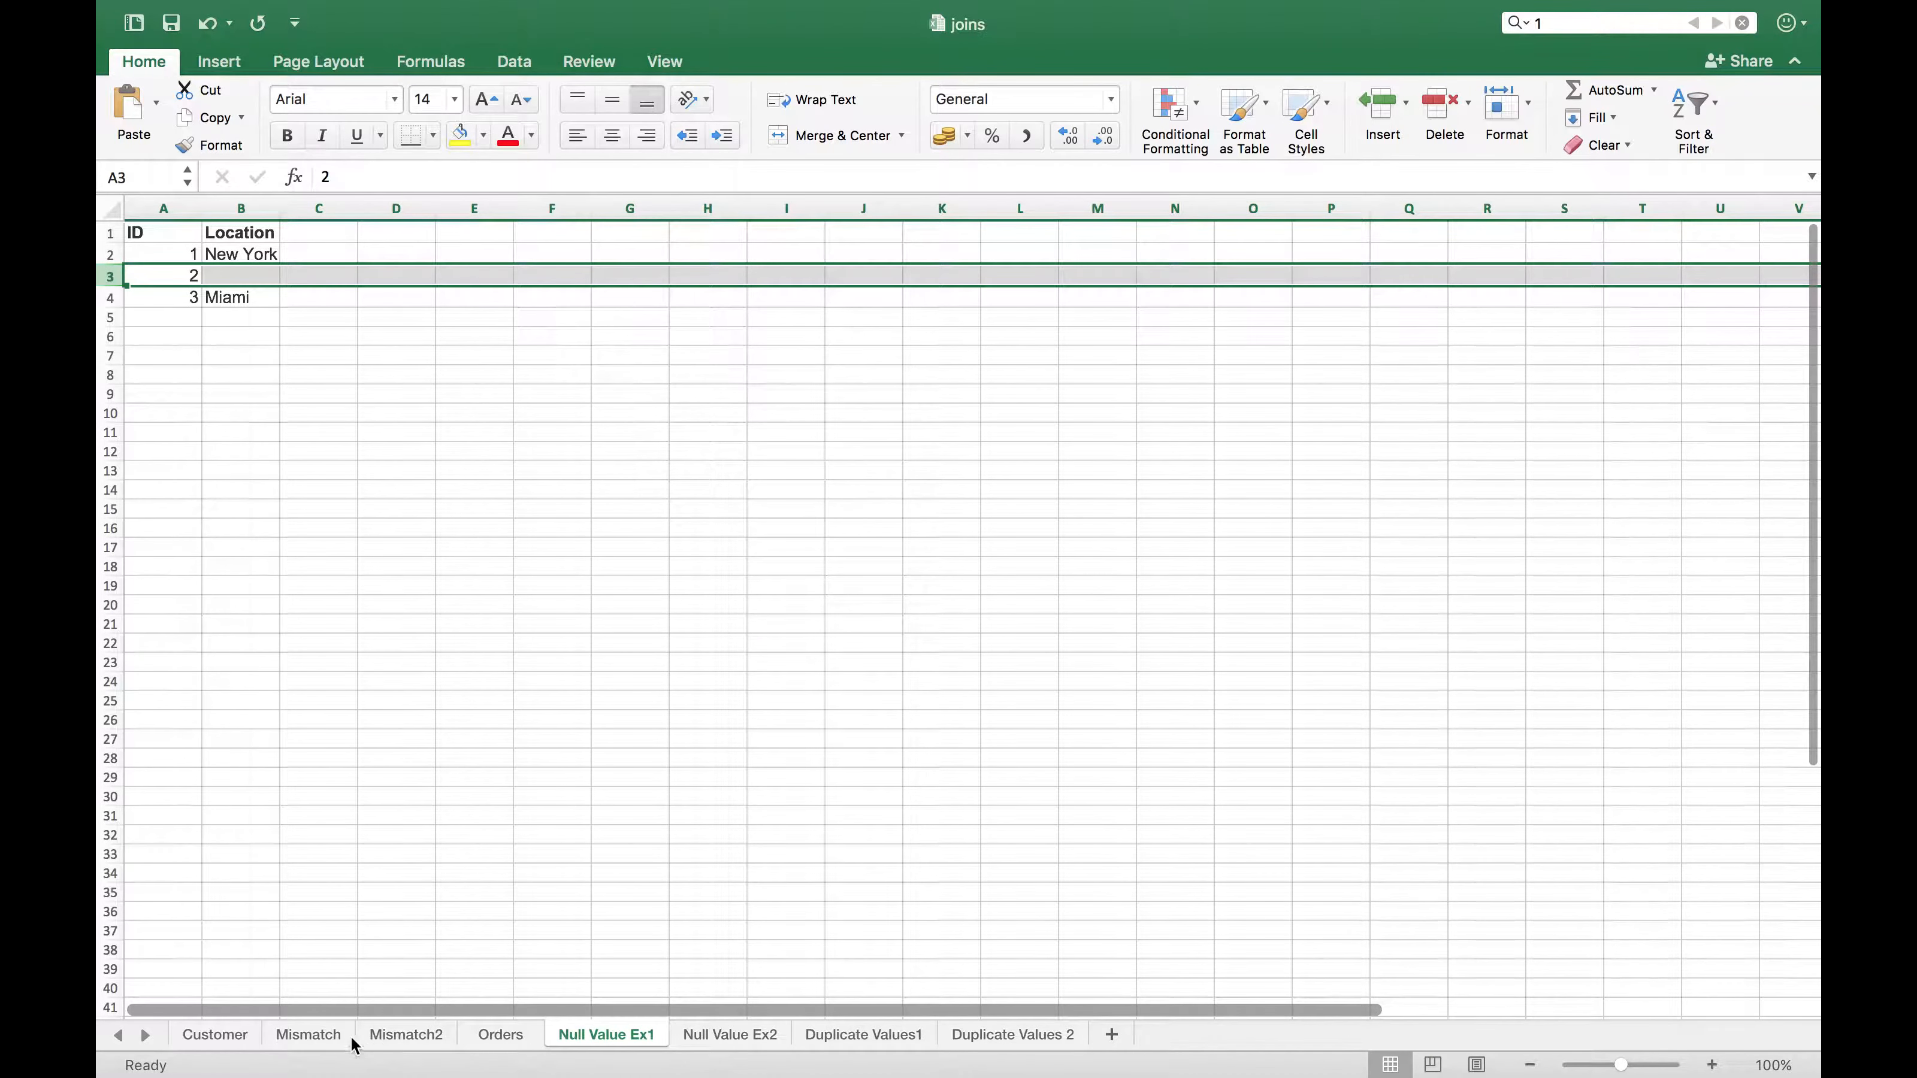
click(336, 1040)
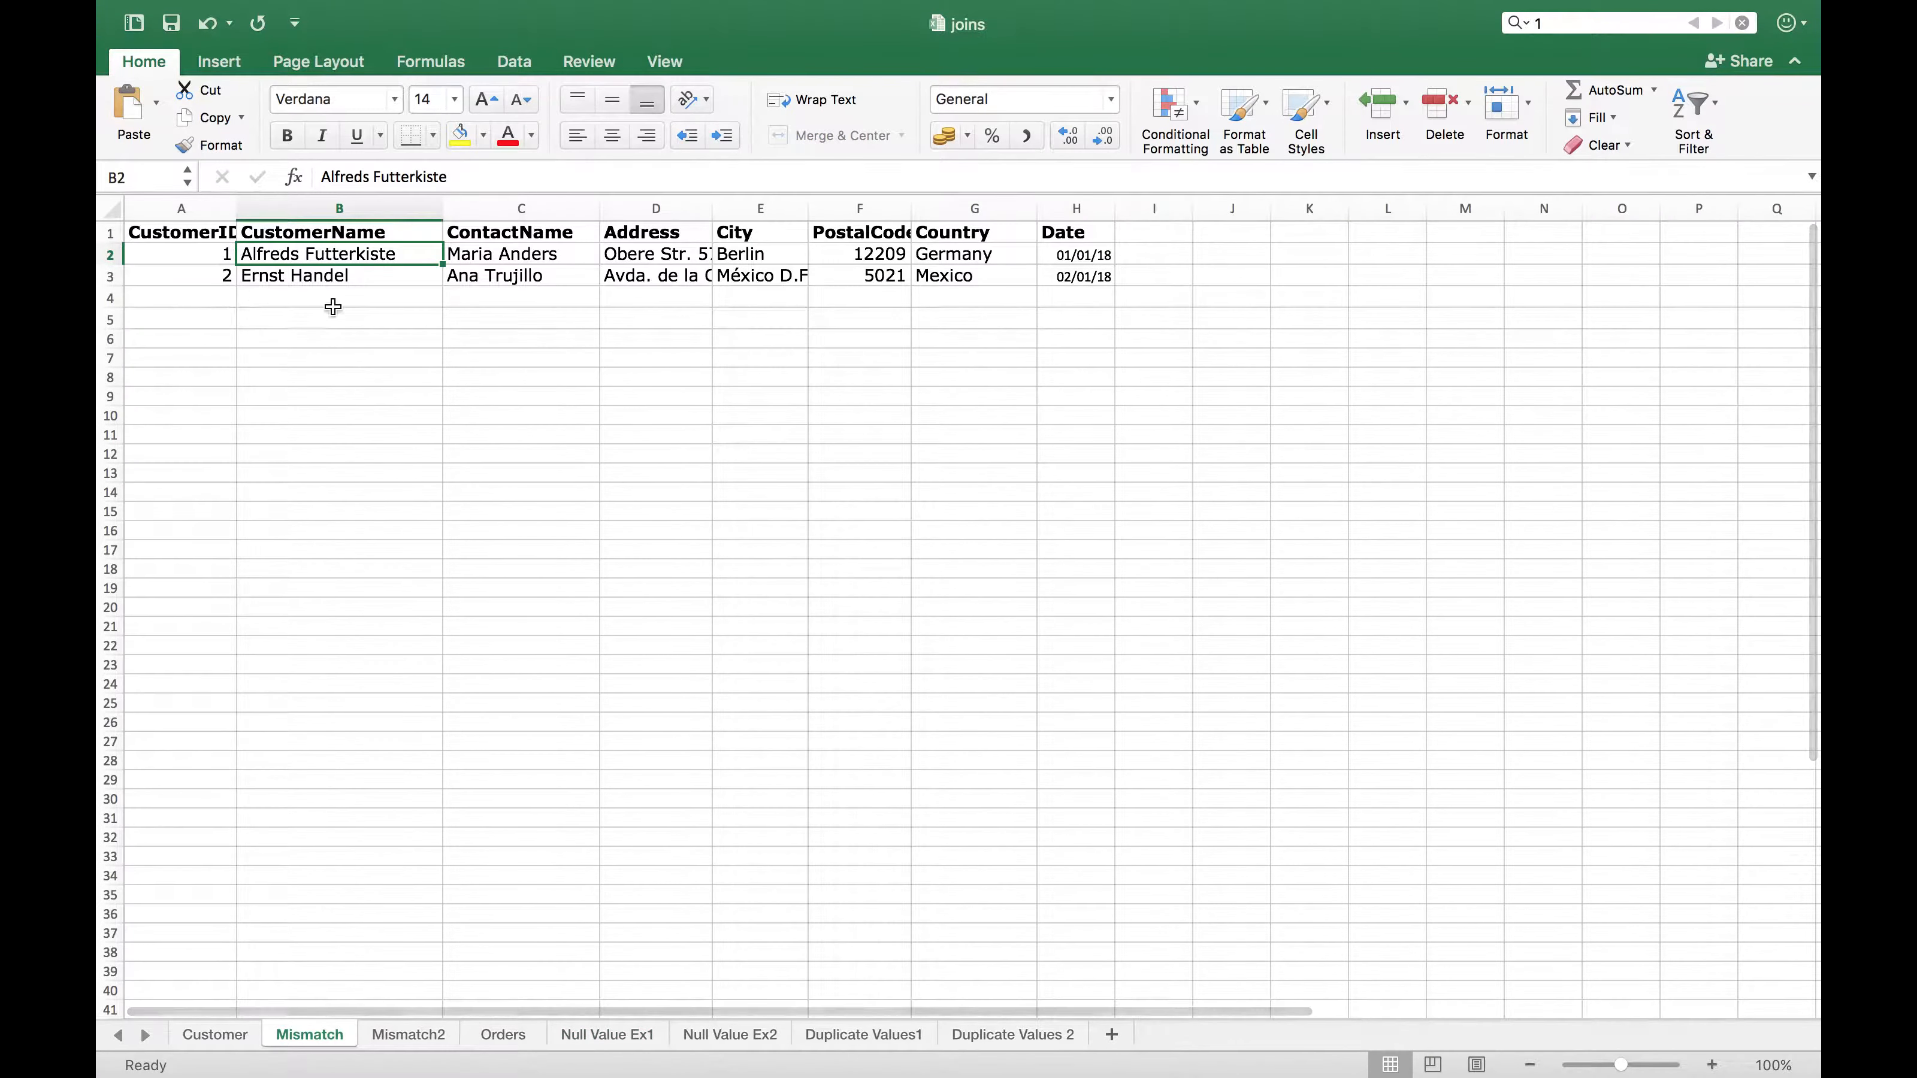
click(391, 1038)
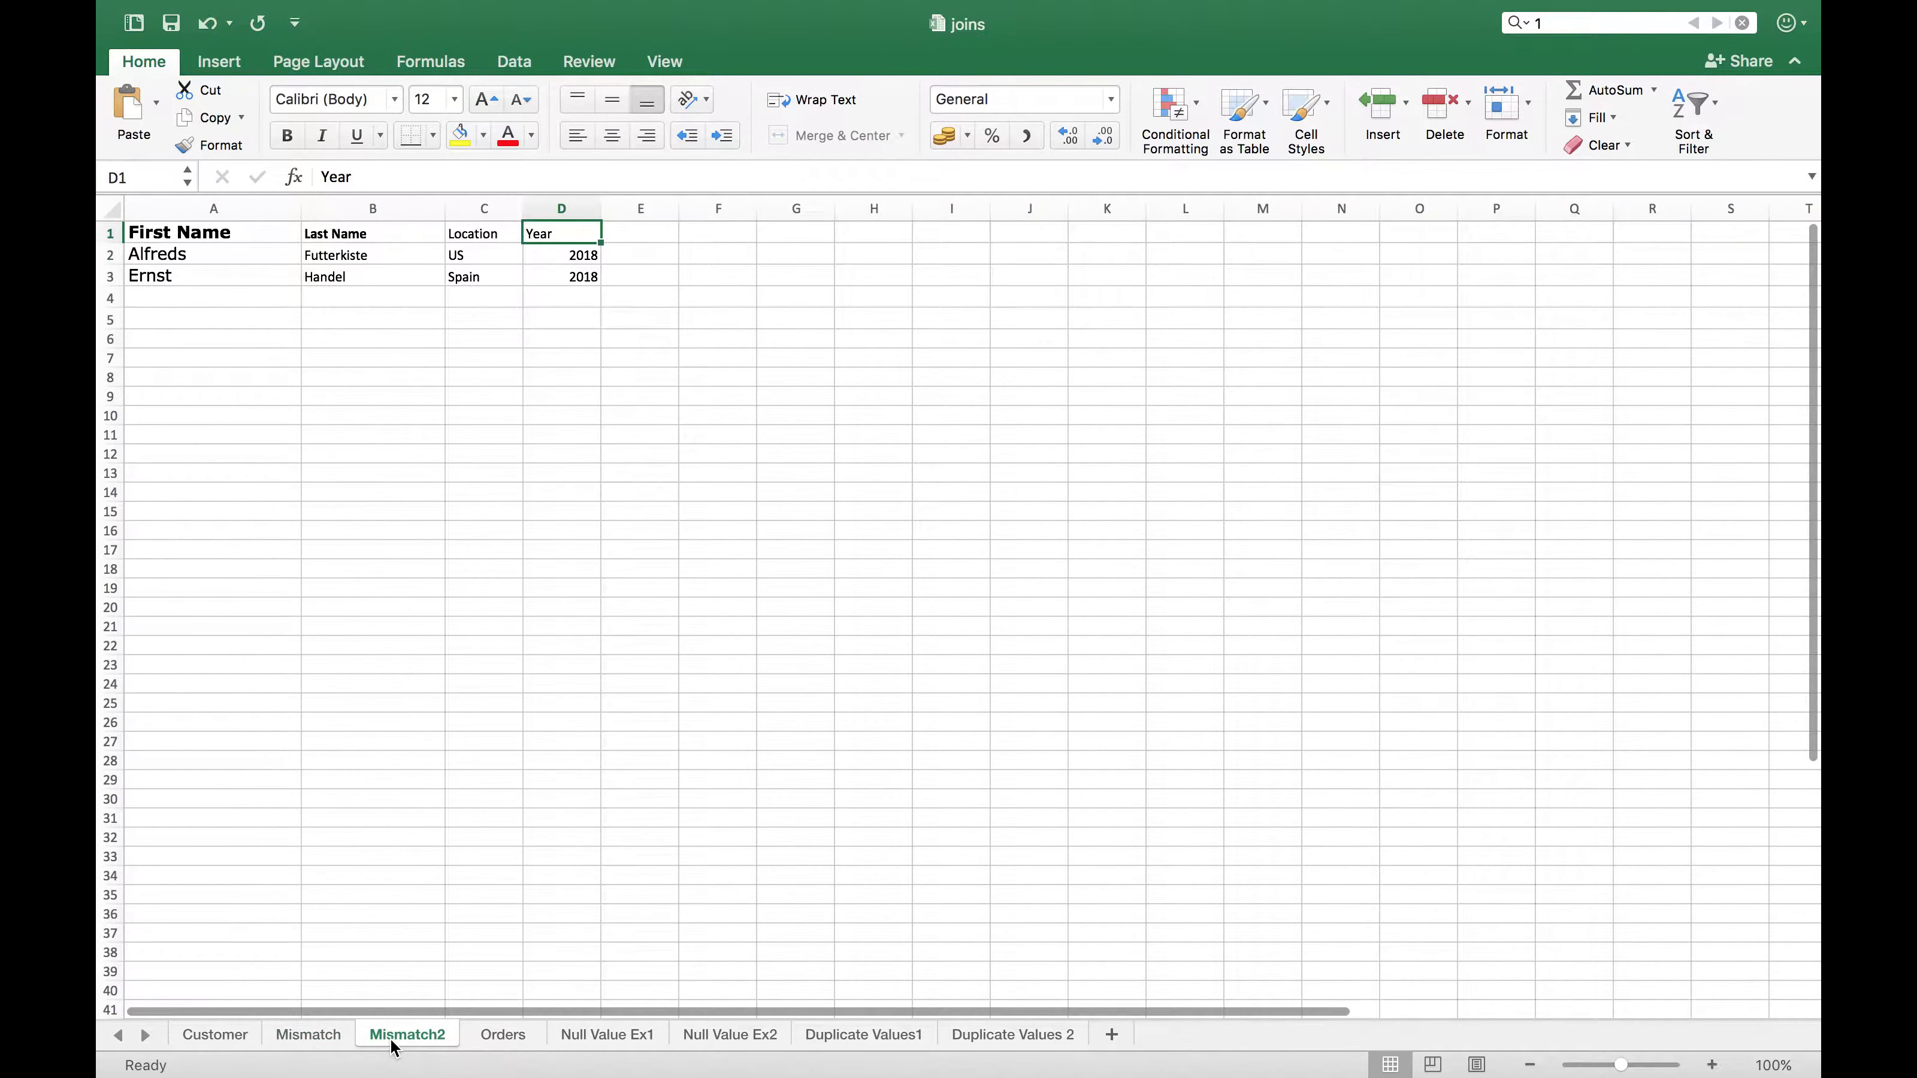
click(303, 1041)
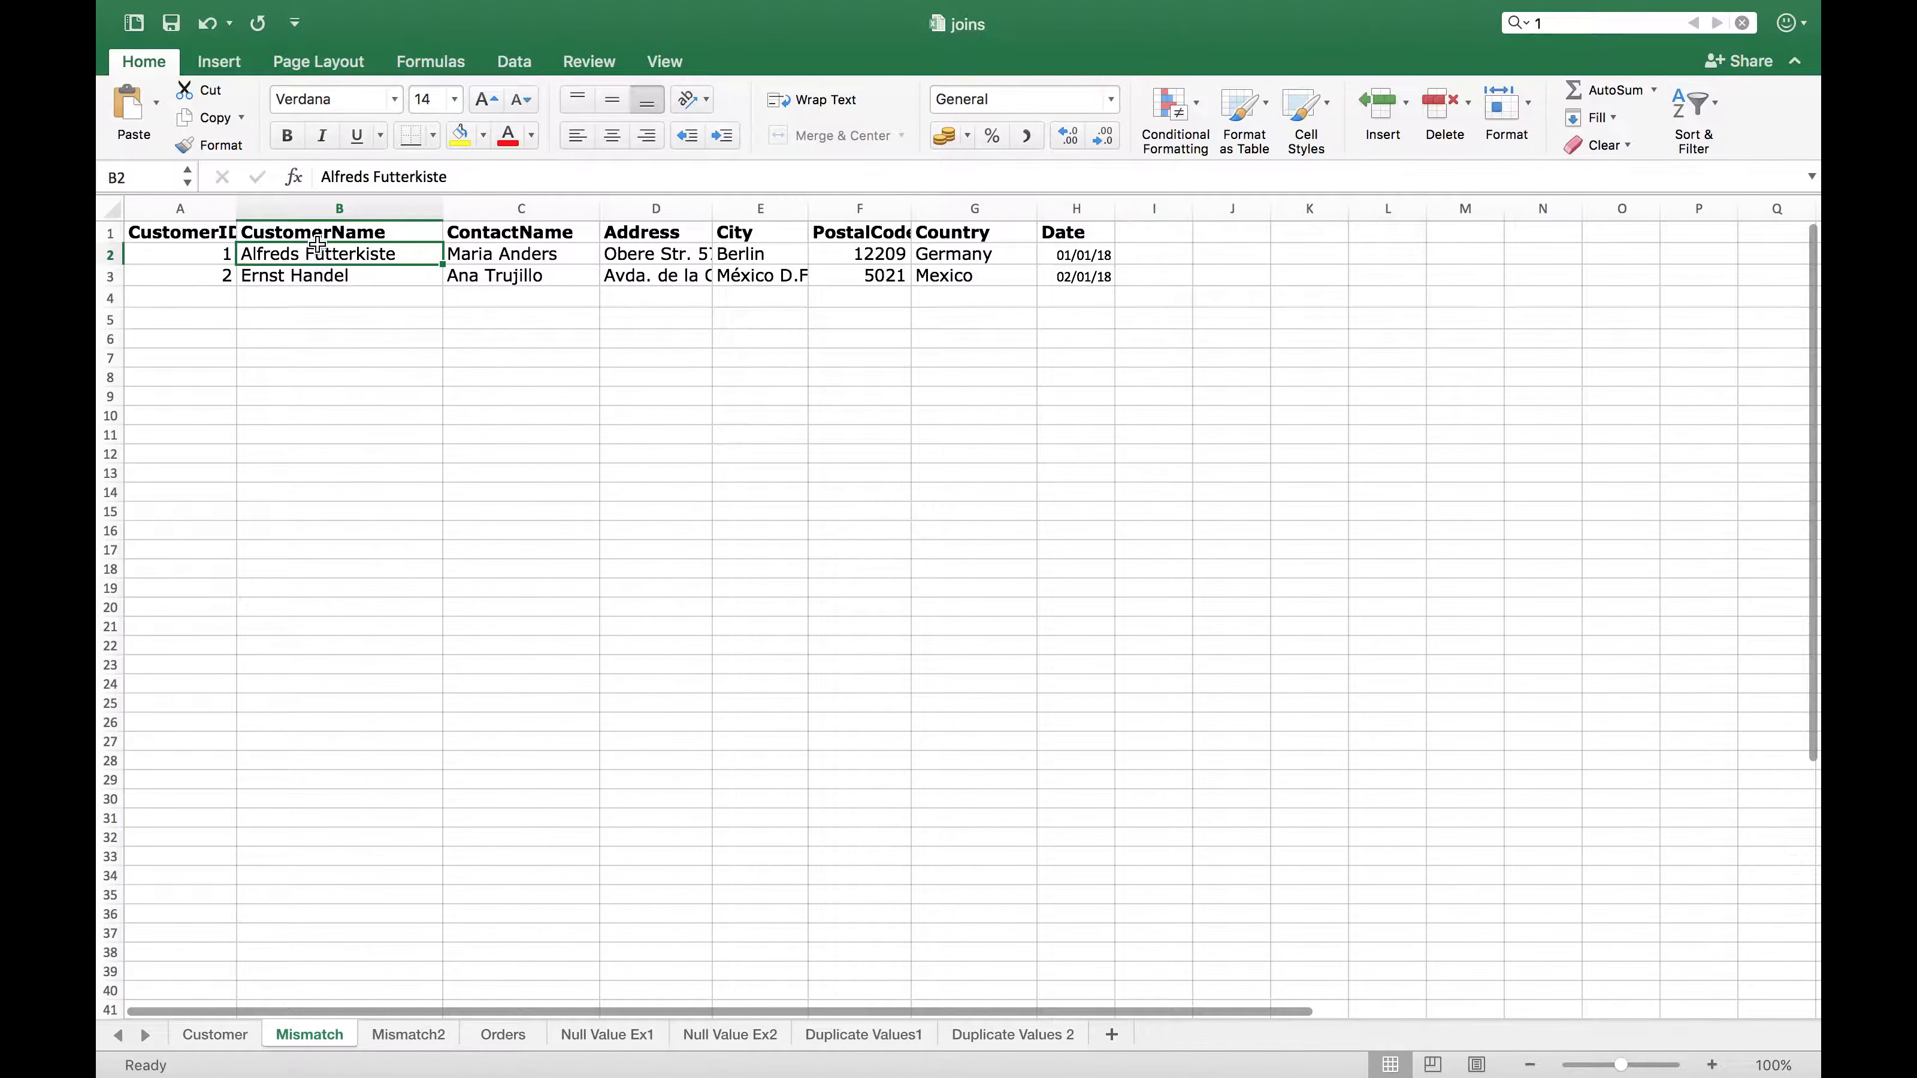
click(402, 1041)
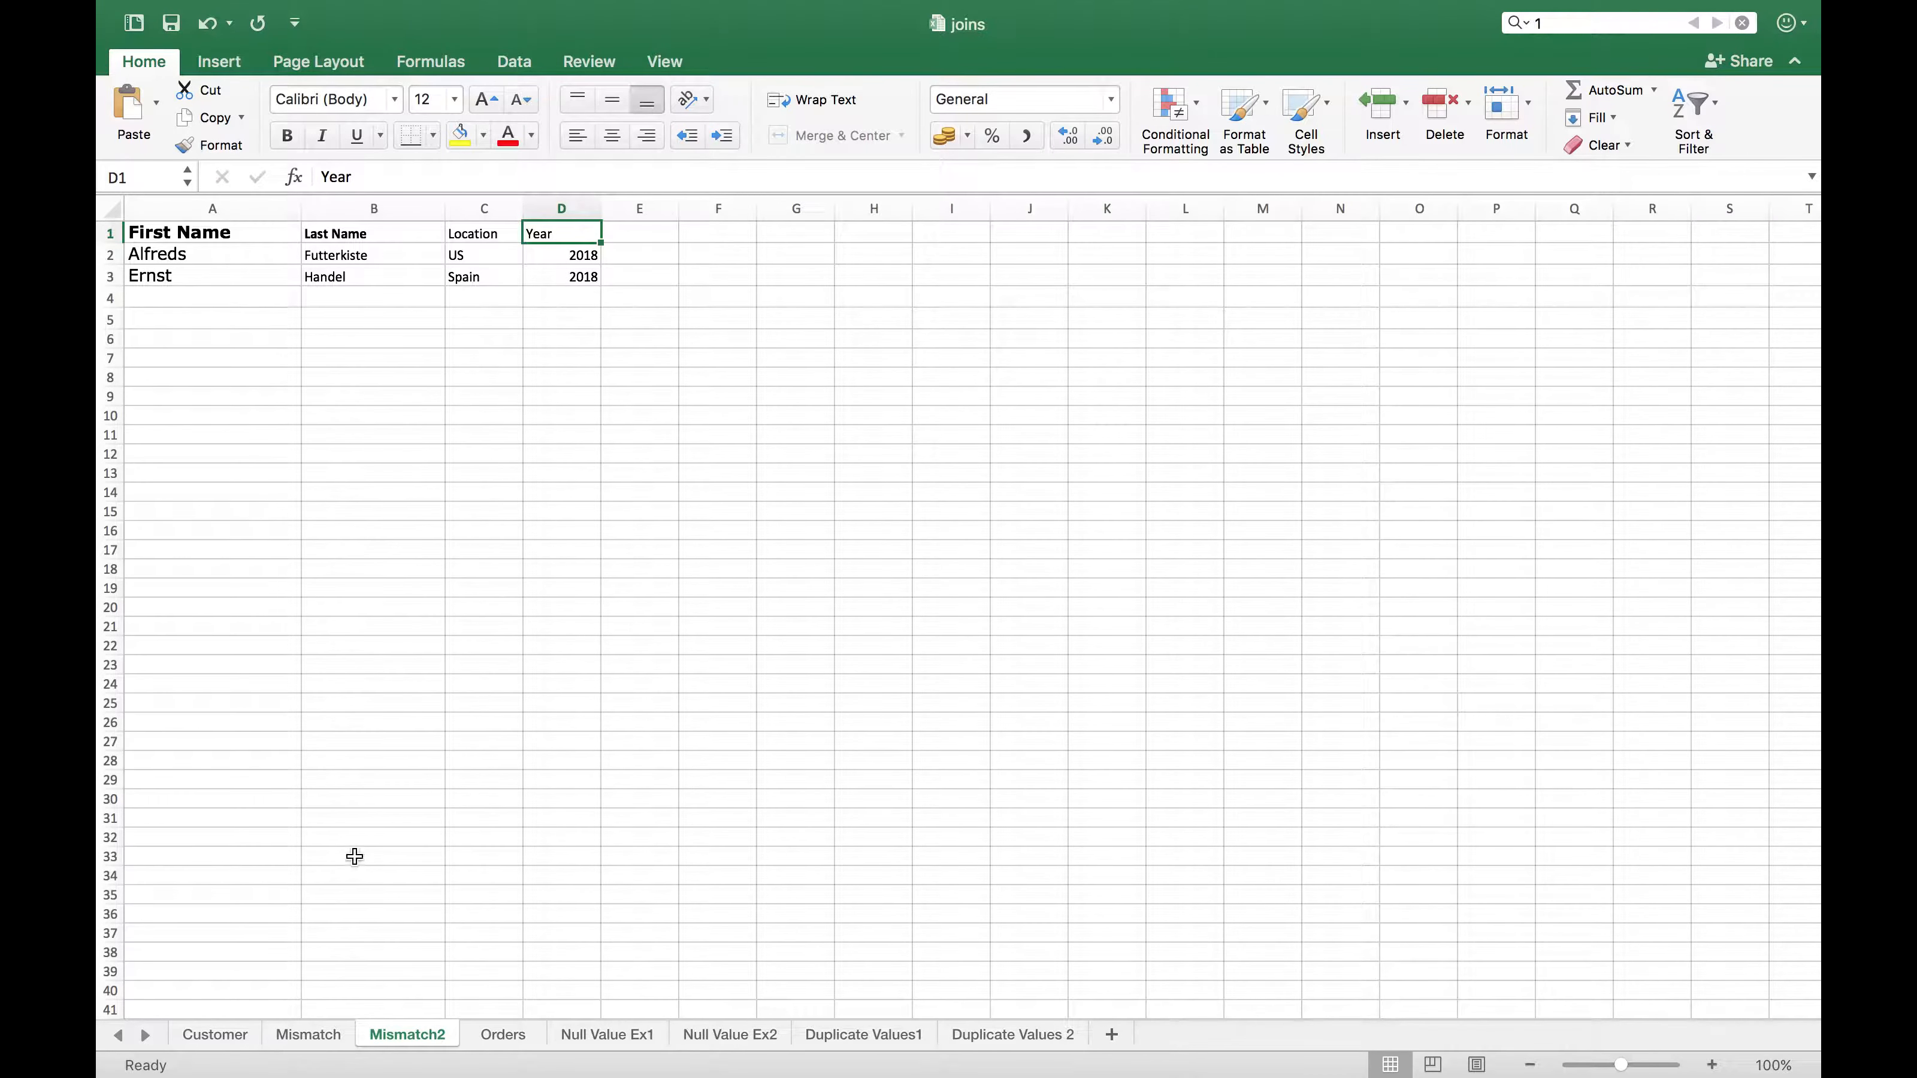
click(316, 1039)
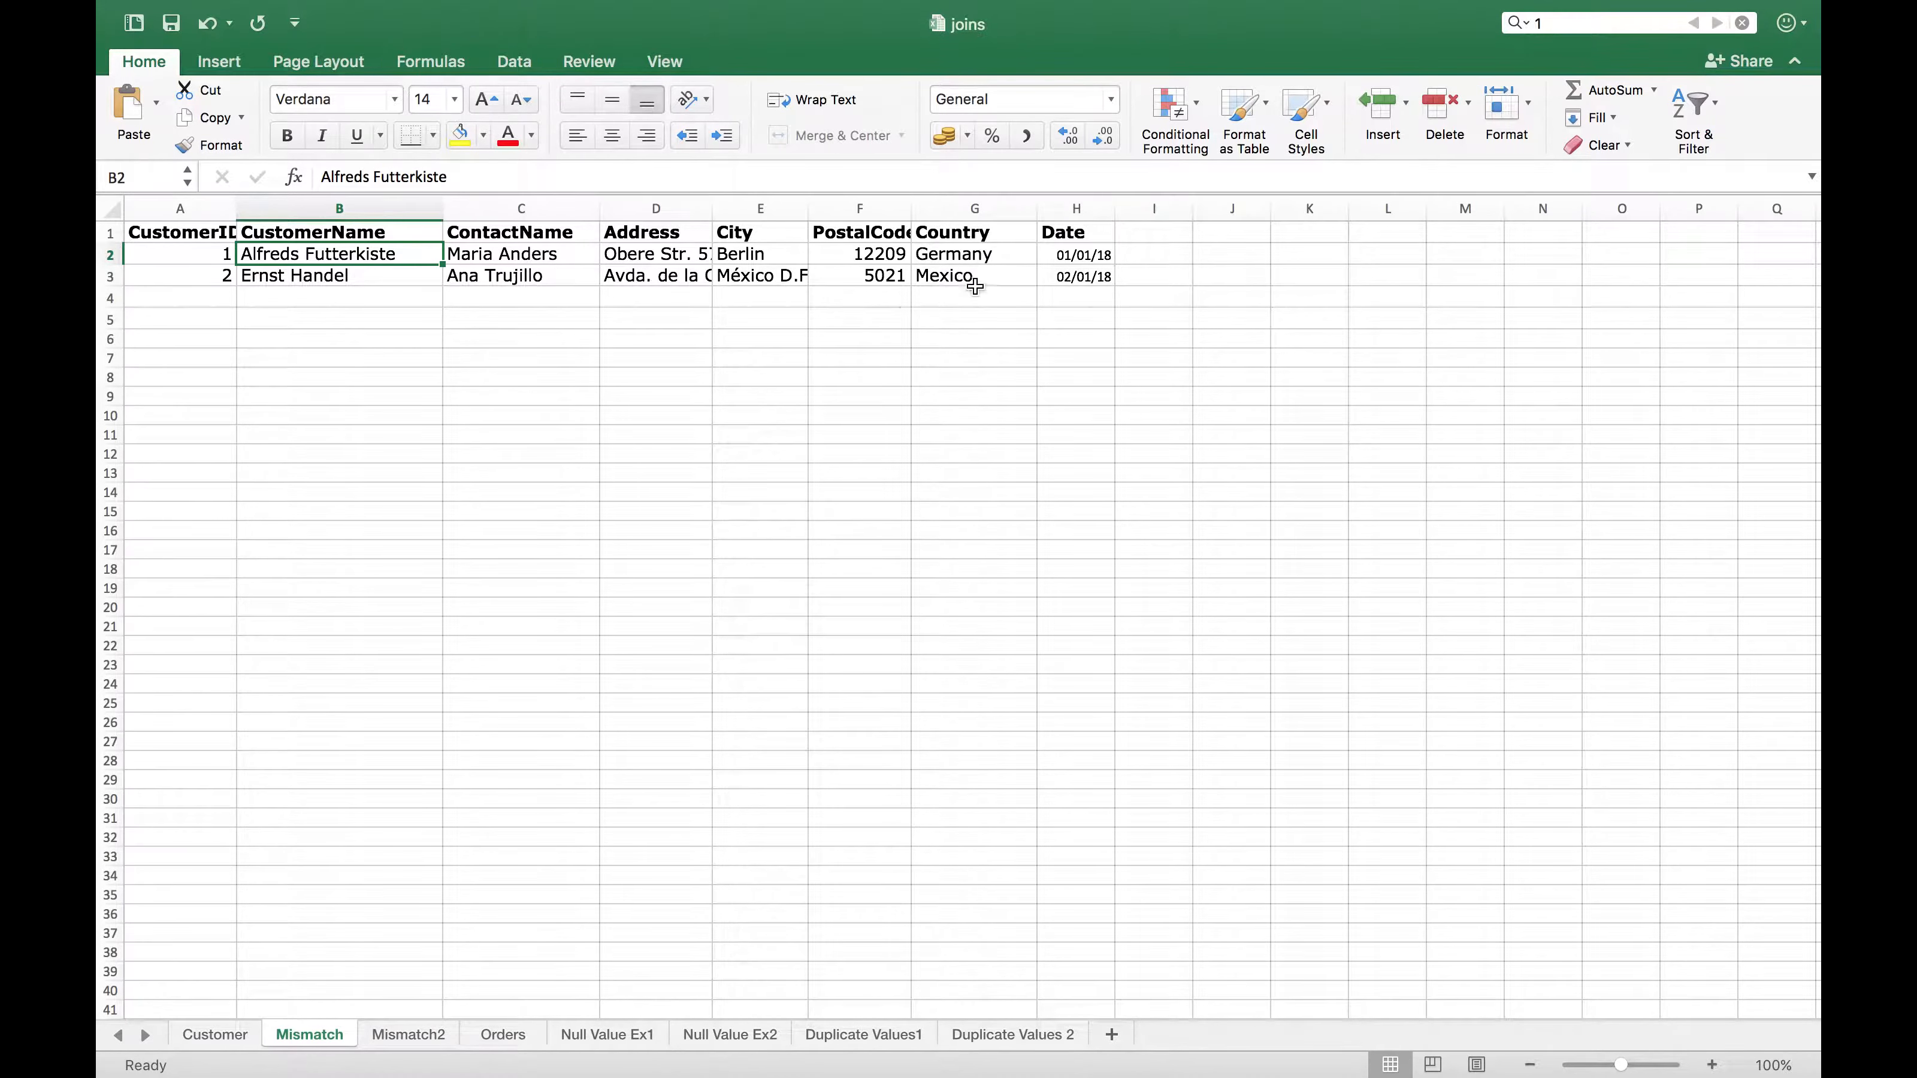
click(400, 1031)
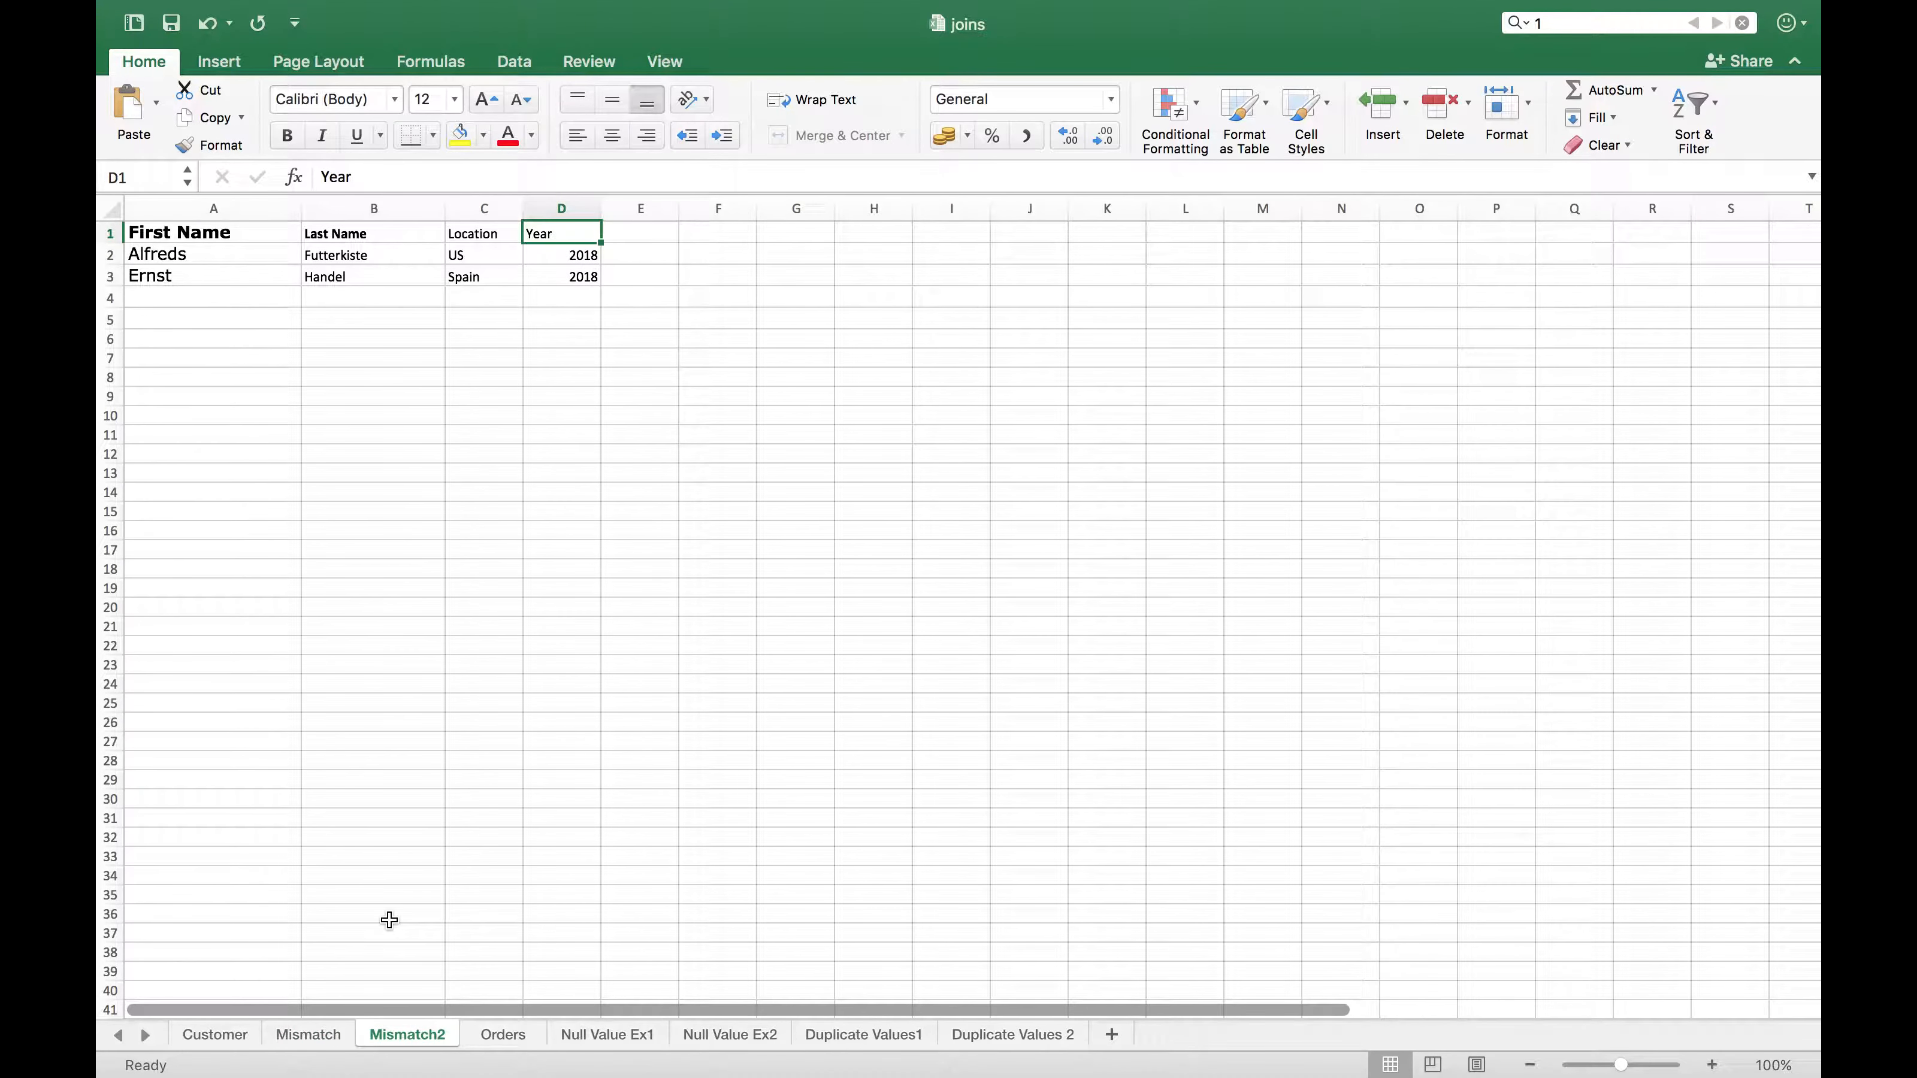
click(308, 1035)
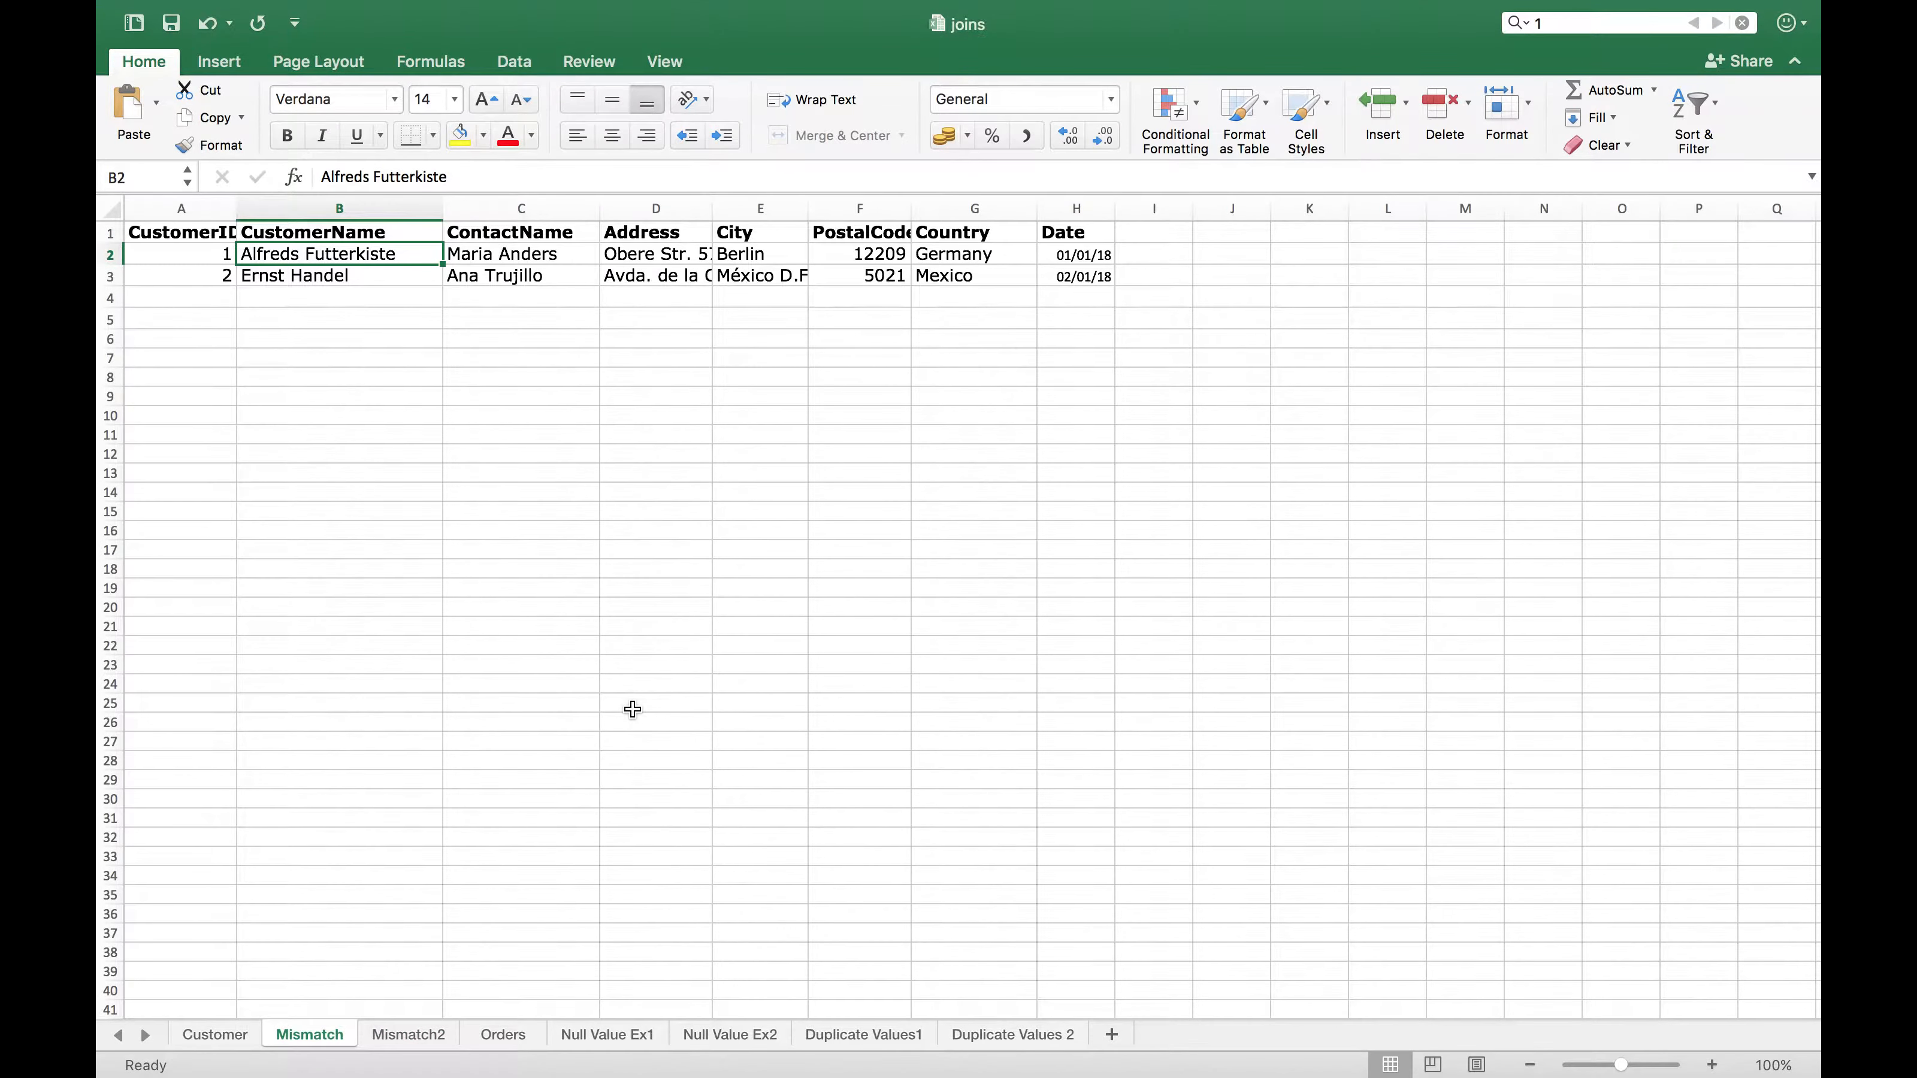
Switch to Tableau and open the Mismatch Resolution worksheet
key(super+Tab)
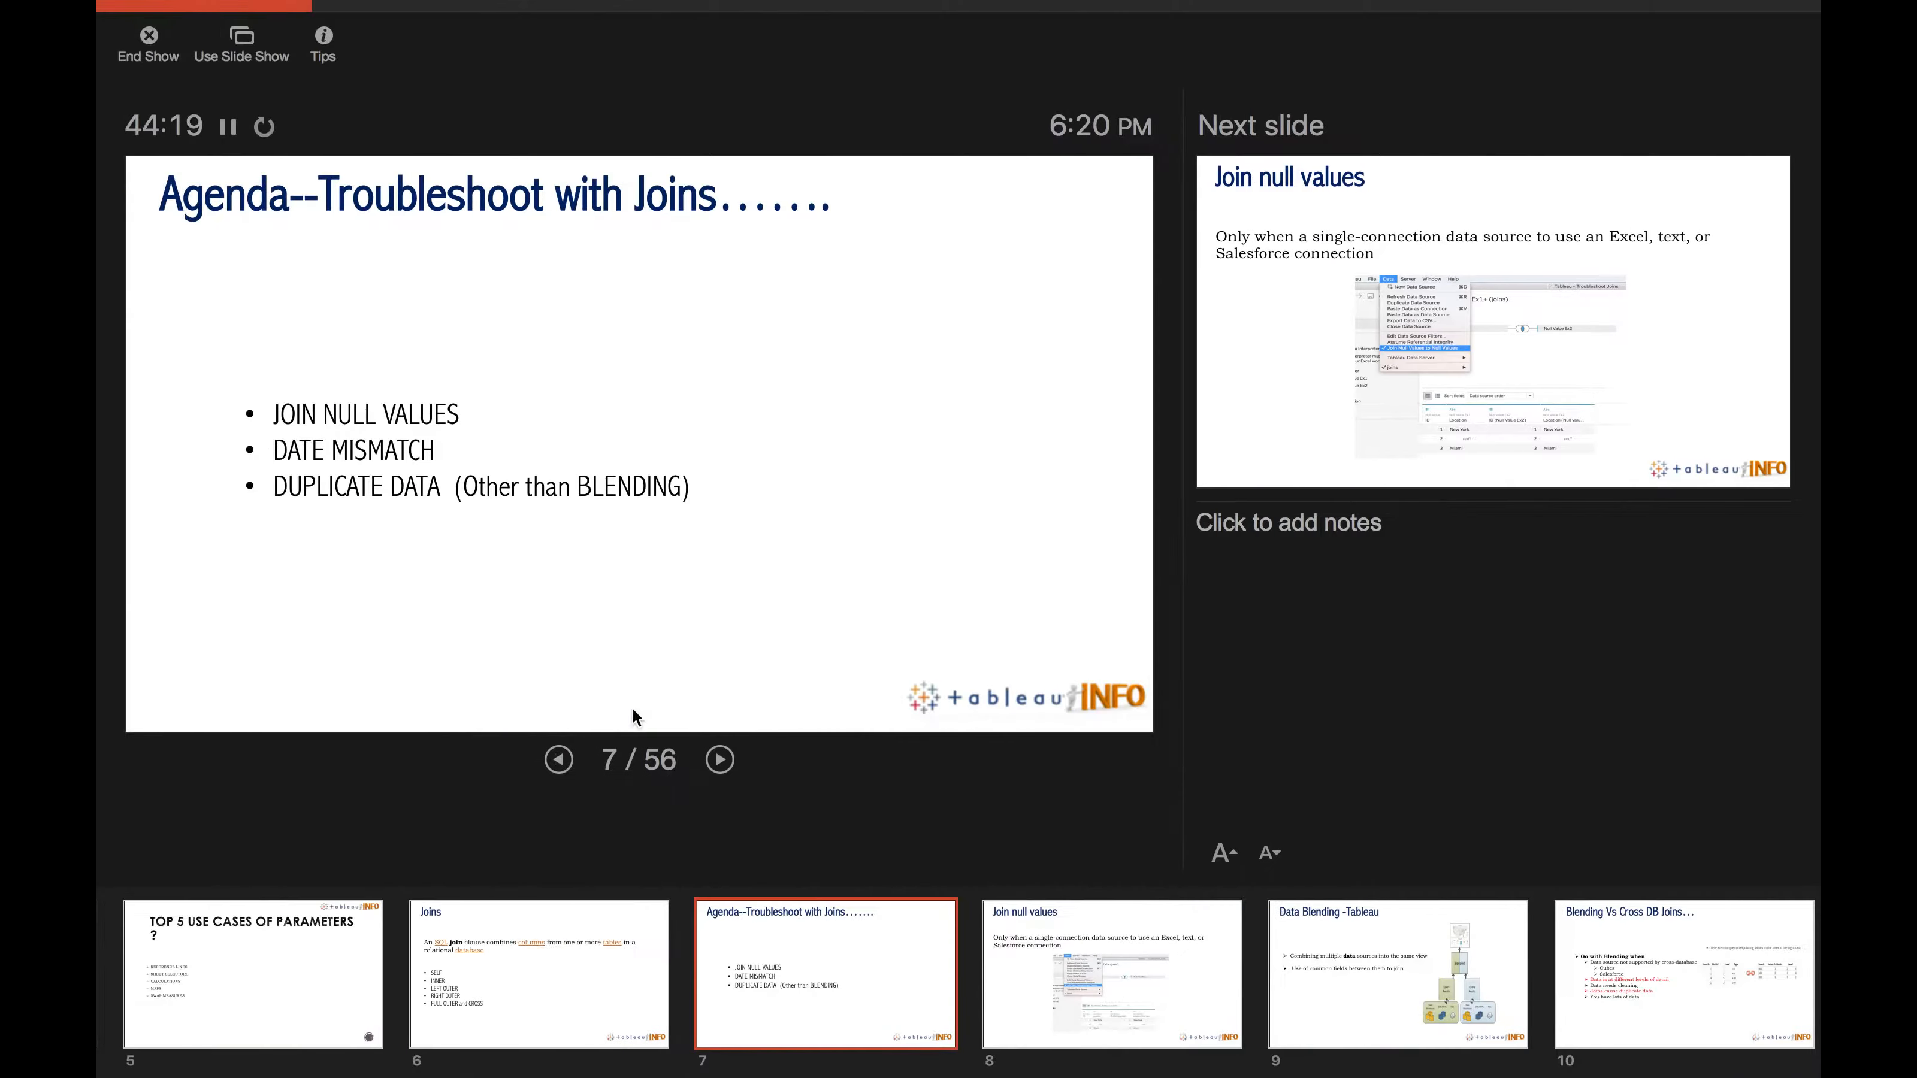
key(super+Tab)
key(super+Tab)
key(super+Tab)
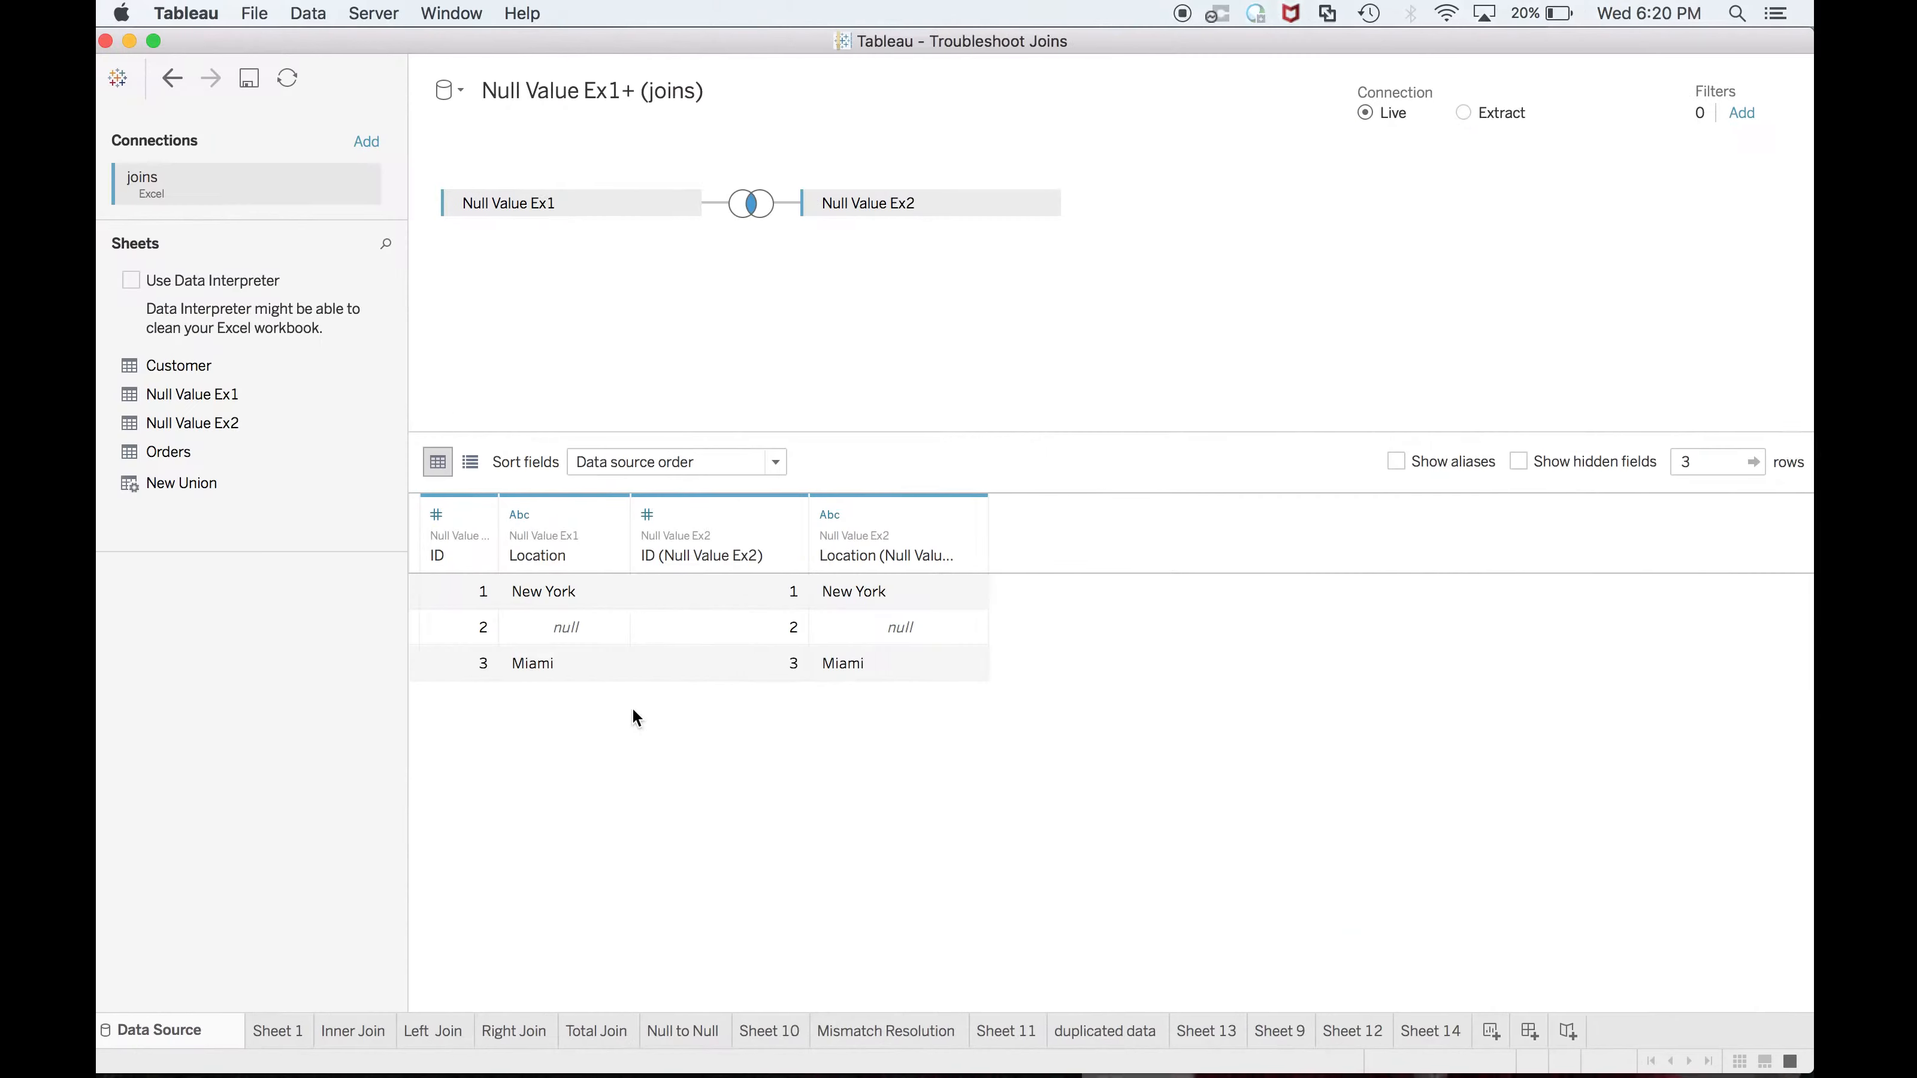
click(688, 1038)
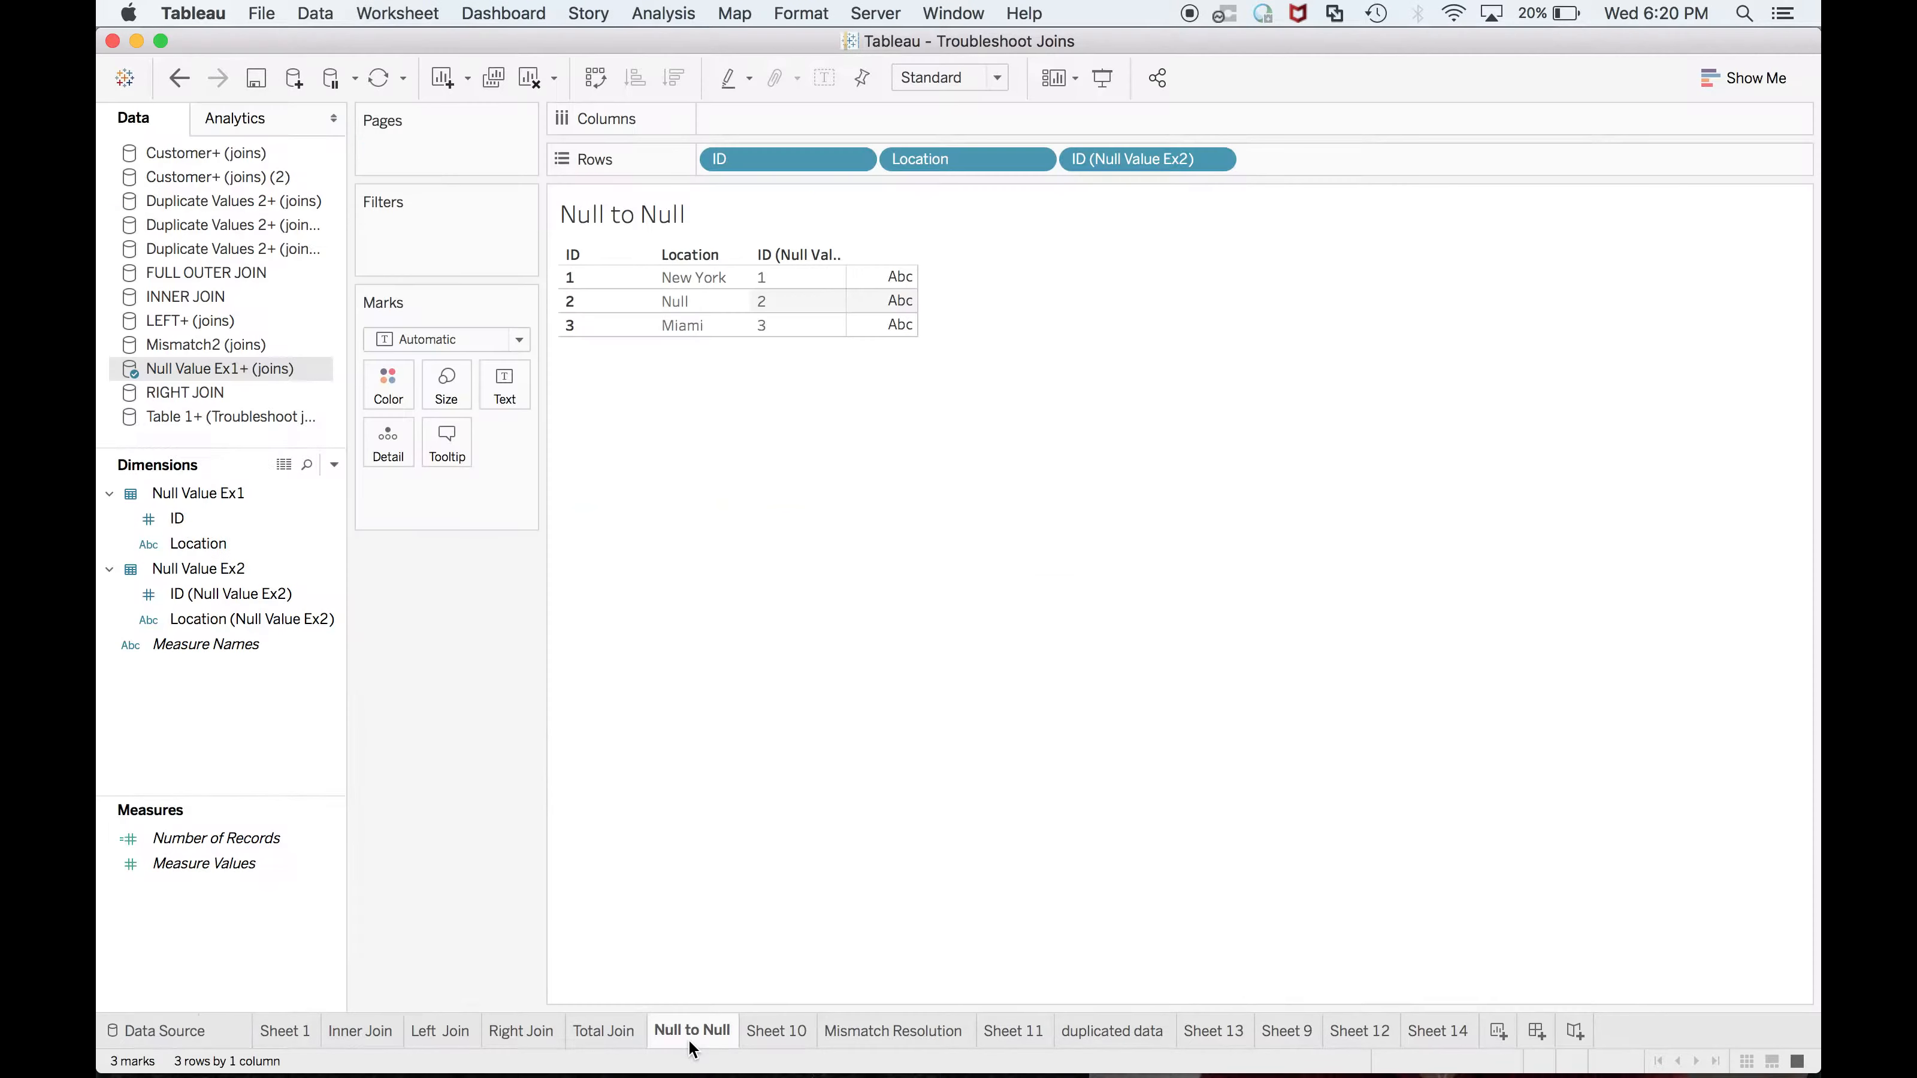
click(867, 1034)
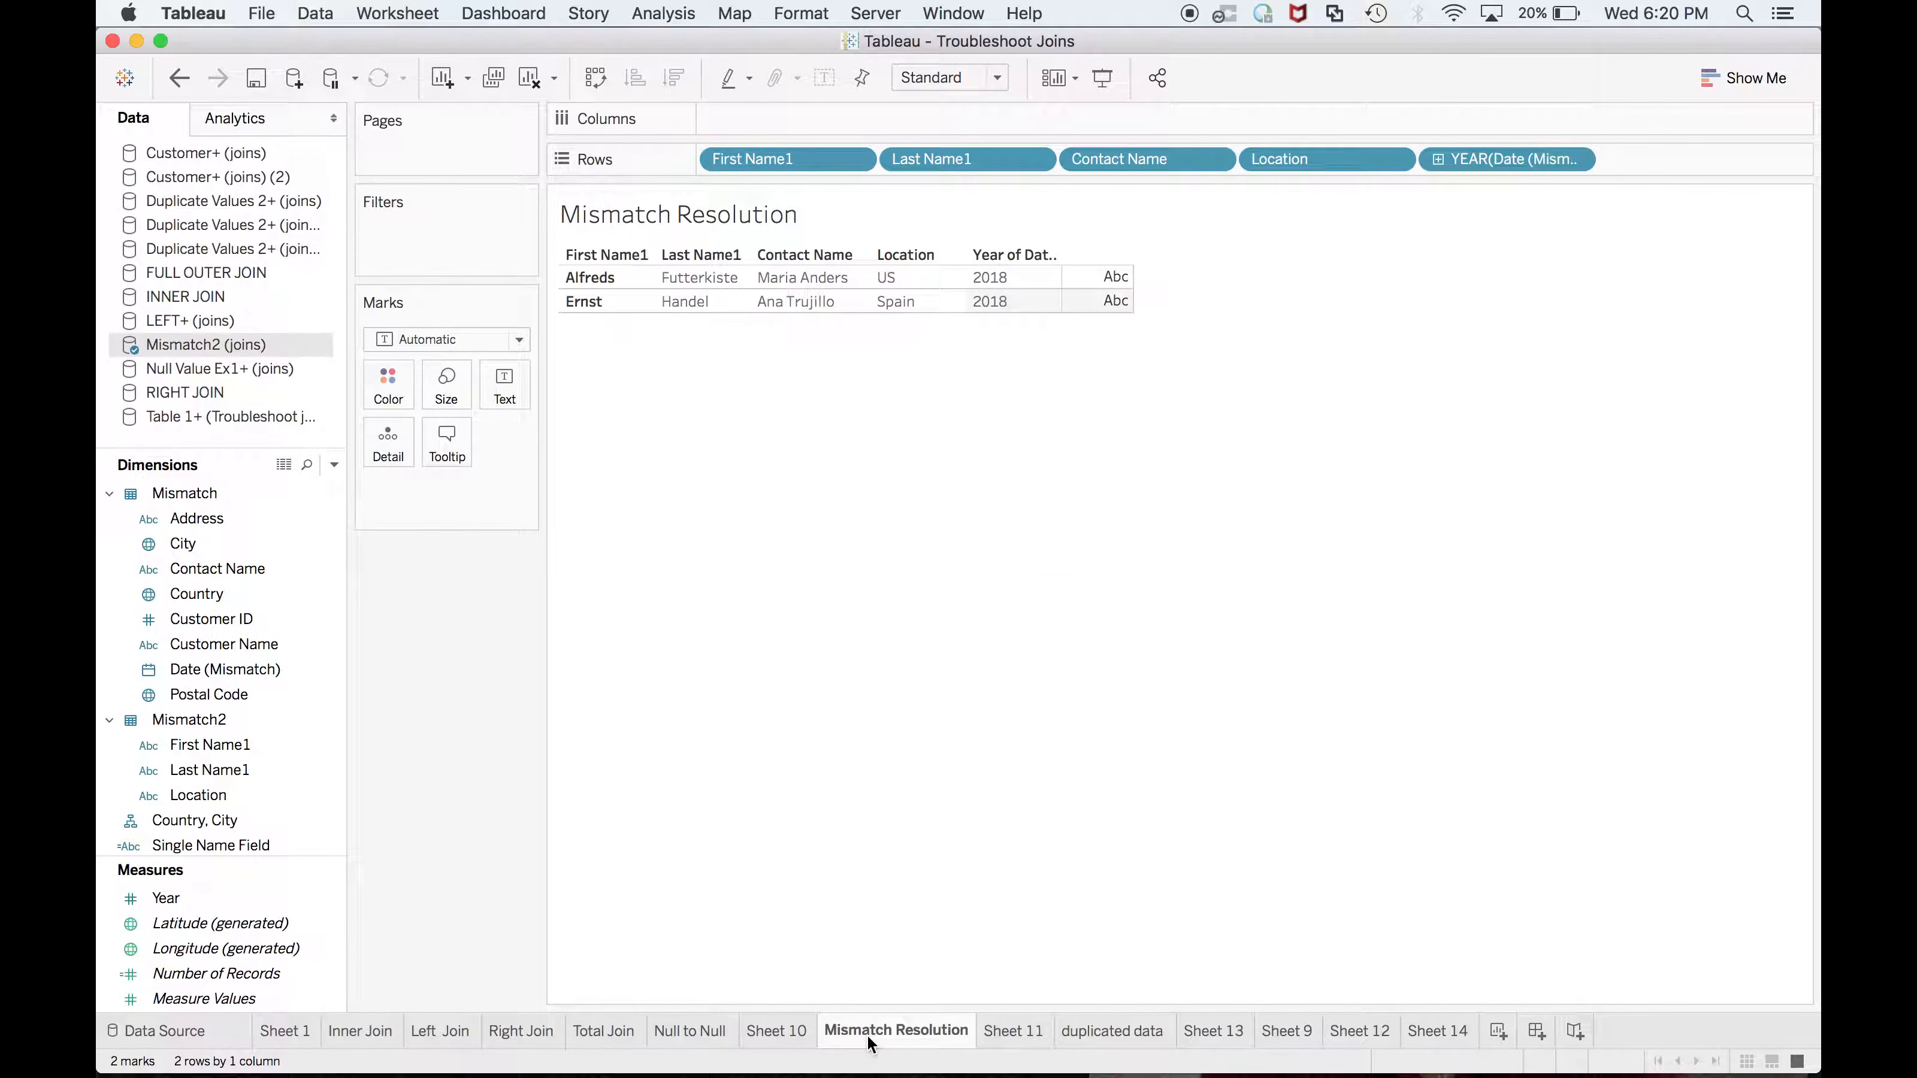
Open the Mismatch2 data source and delete both existing join clauses between the Mismatch2 and Mismatch tables
click(200, 1037)
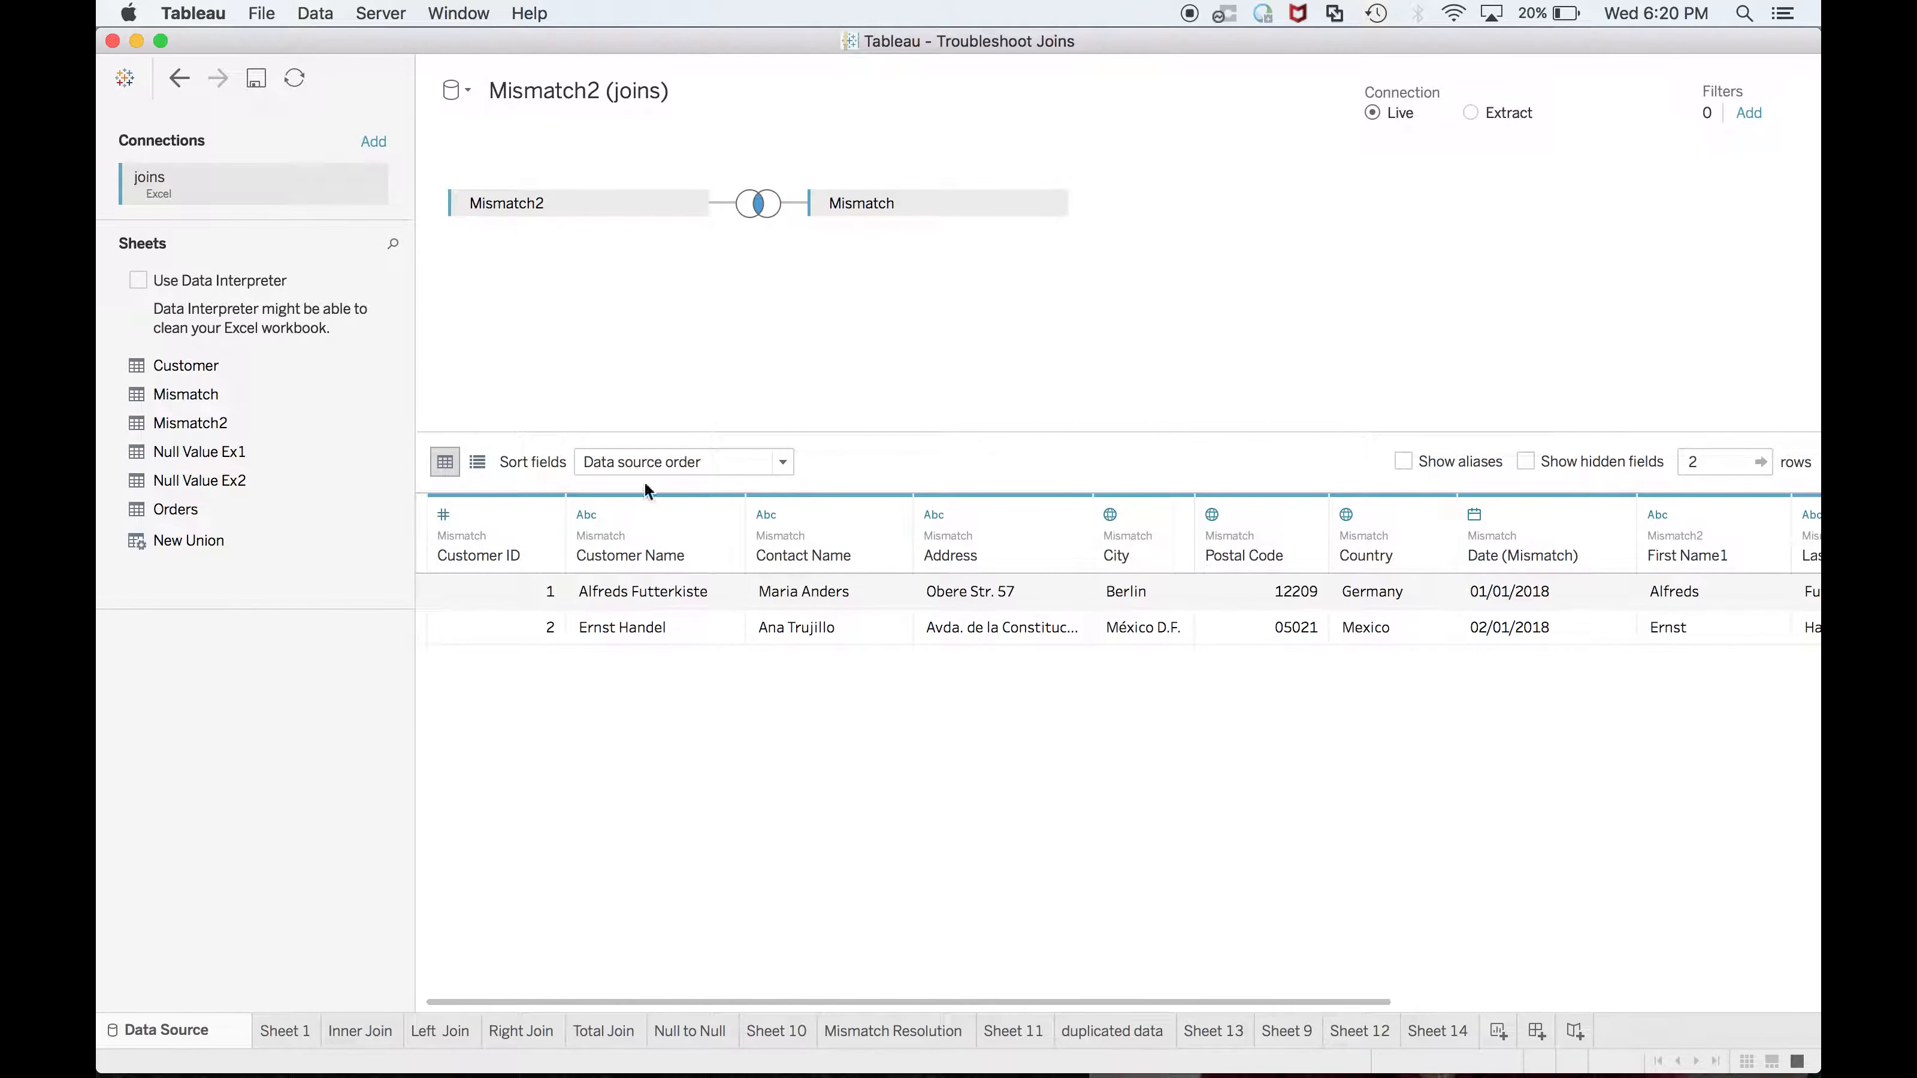
click(759, 206)
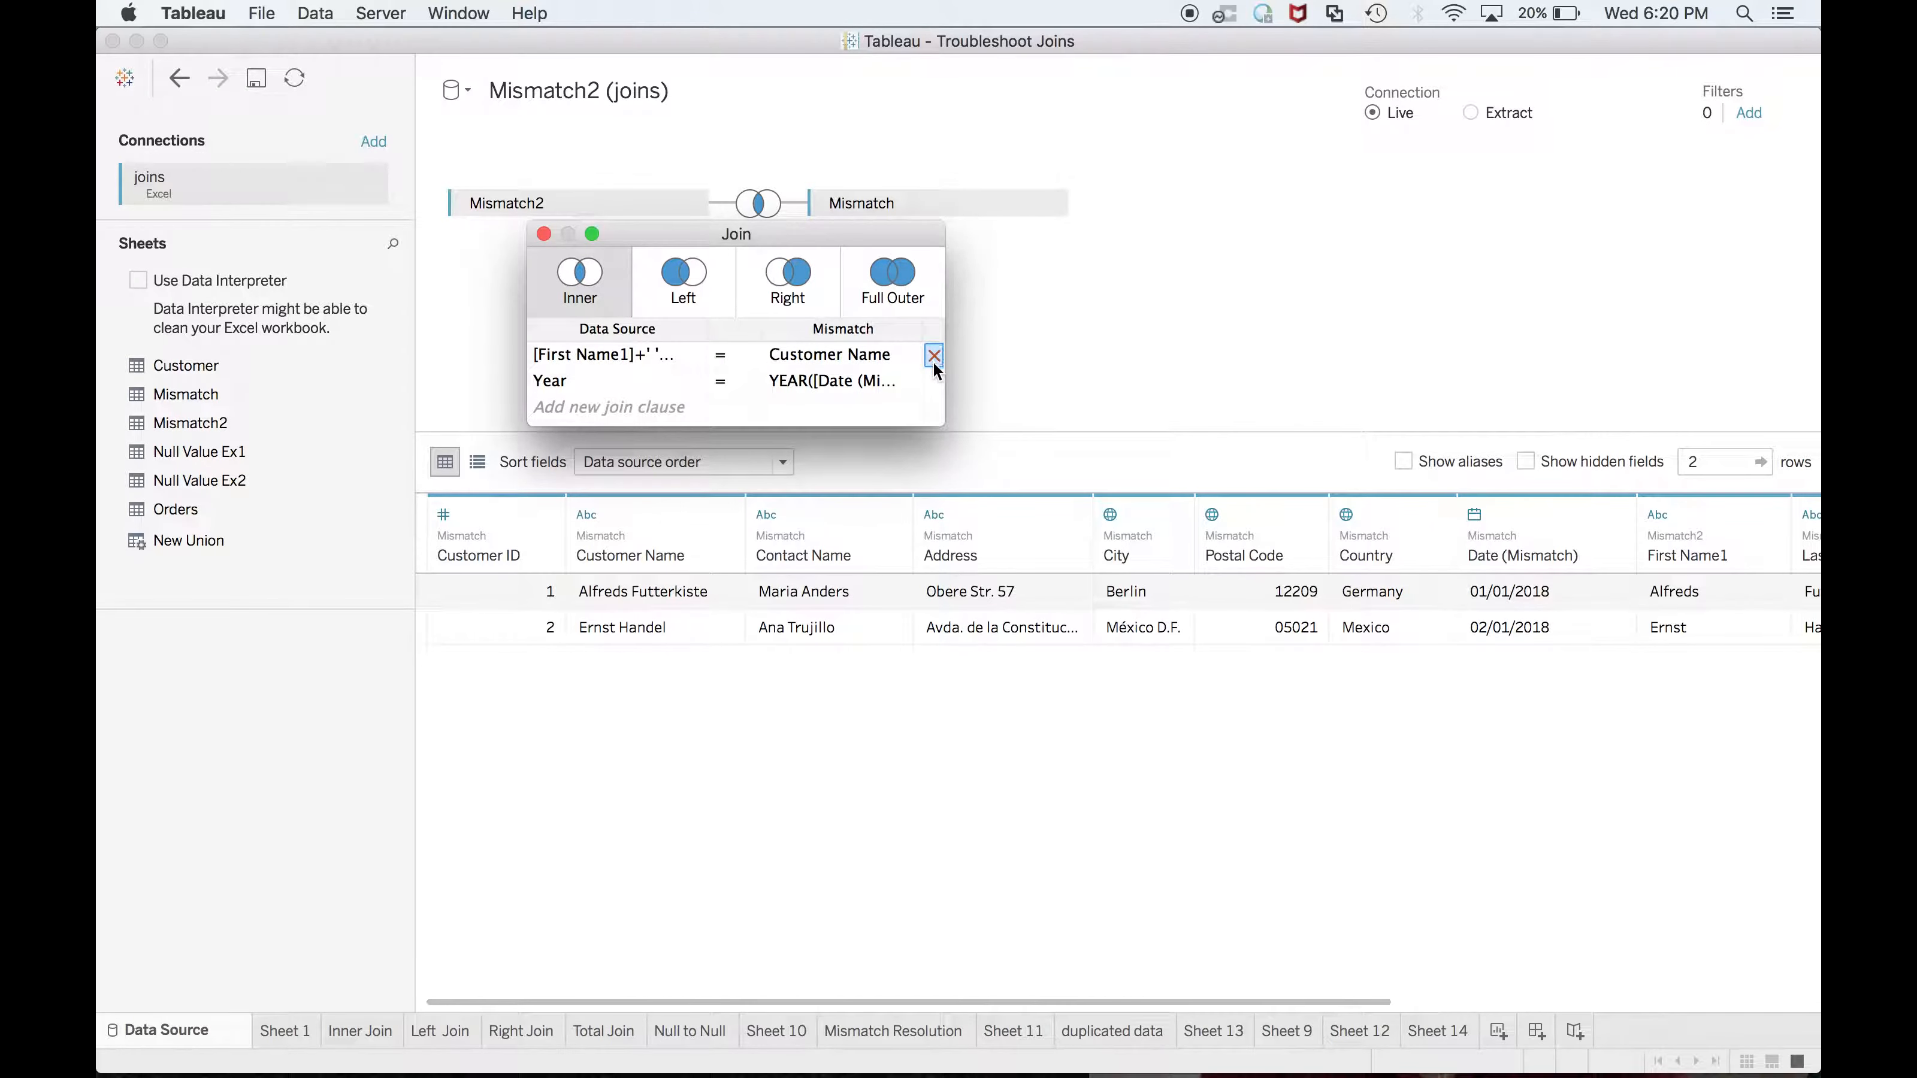
click(933, 354)
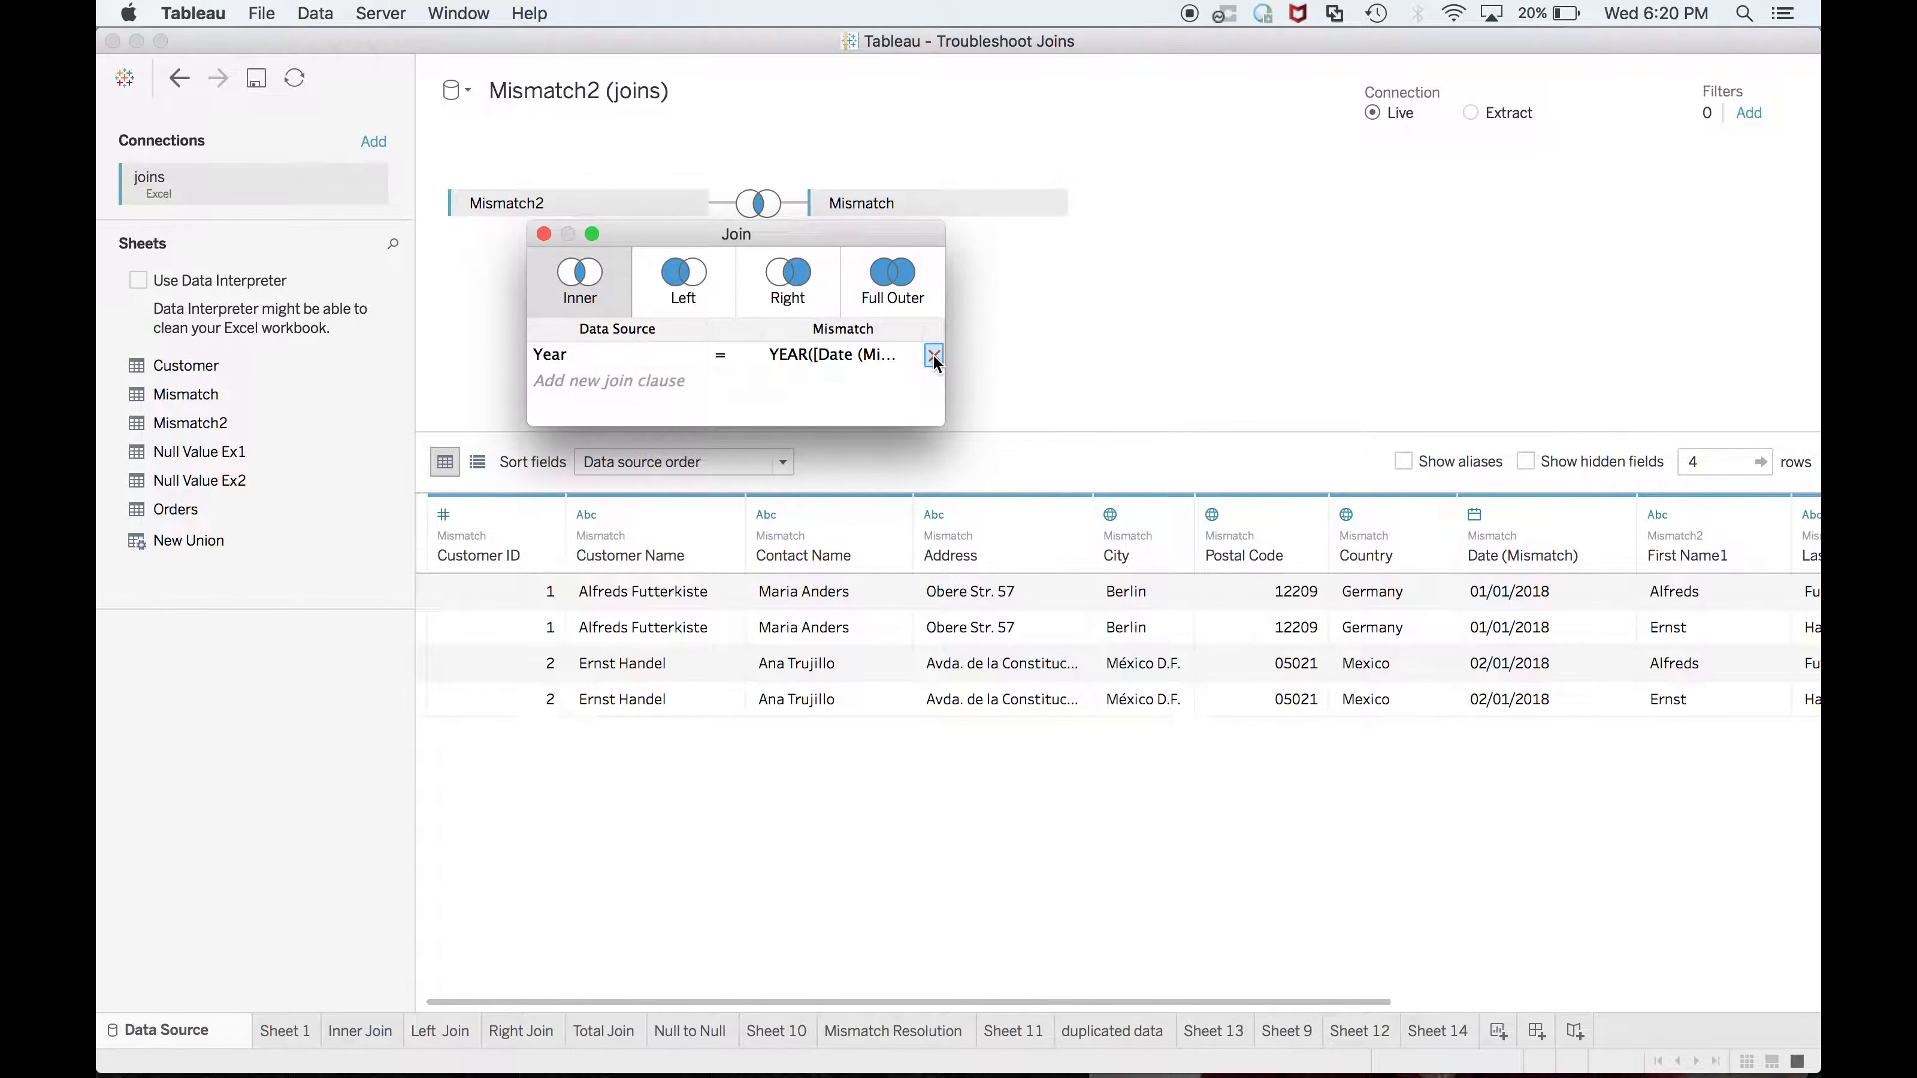
click(933, 354)
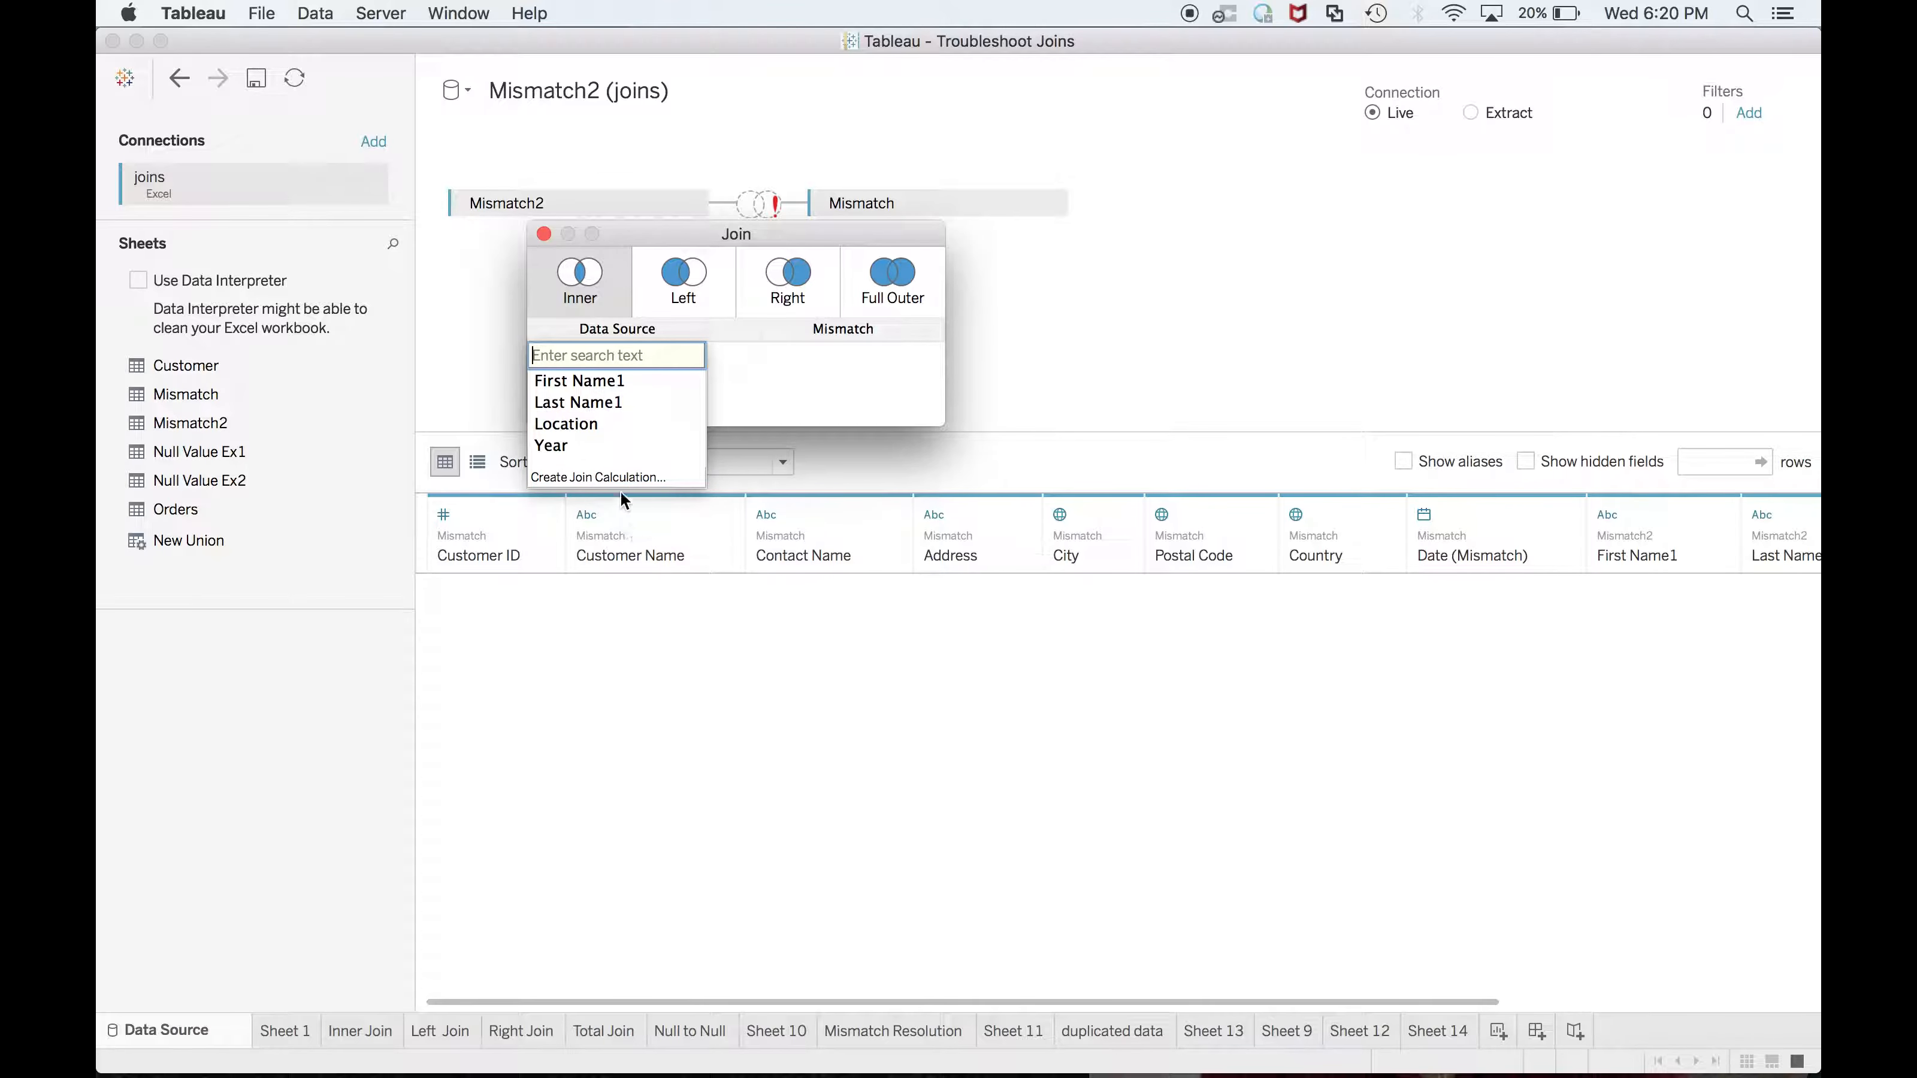
Start a join calculation for the Mismatch2 side, and check the name columns of the Mismatch and Mismatch2 sheets in Excel
click(605, 477)
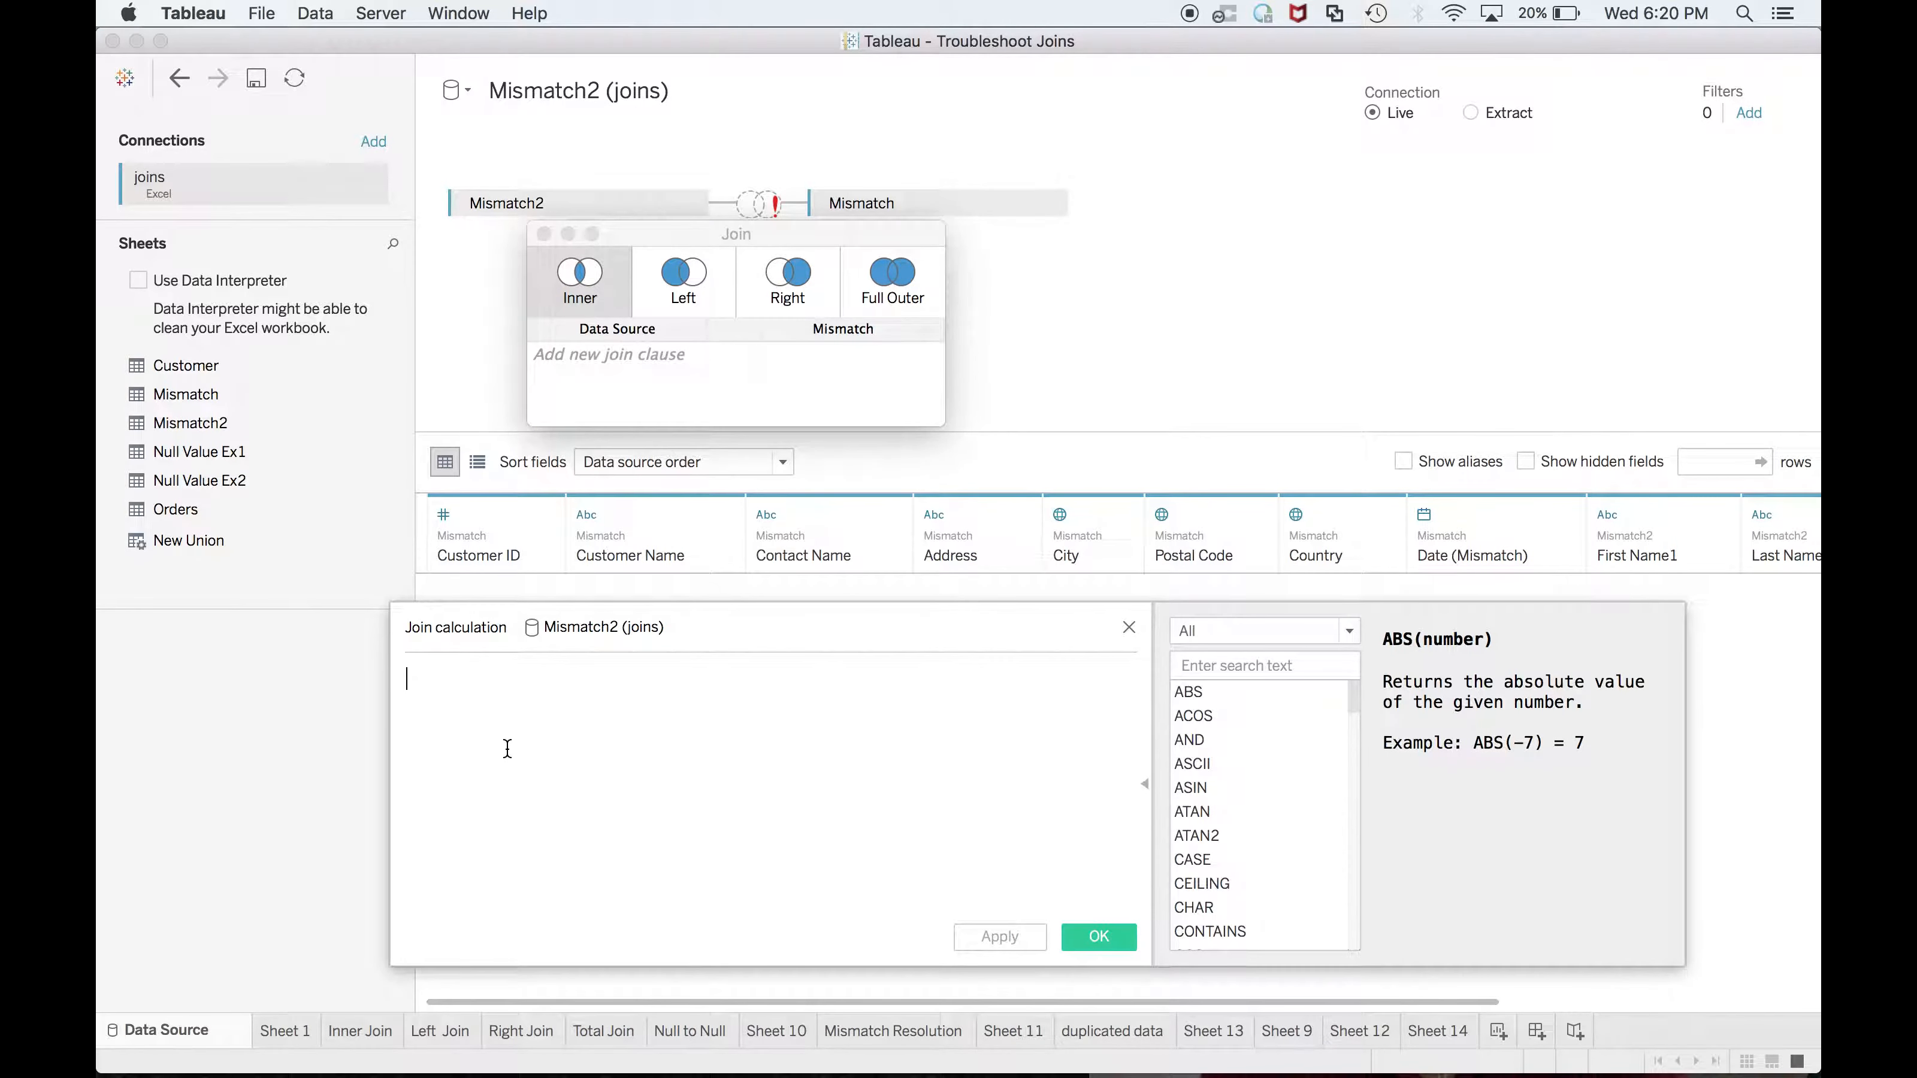
key(super+Tab)
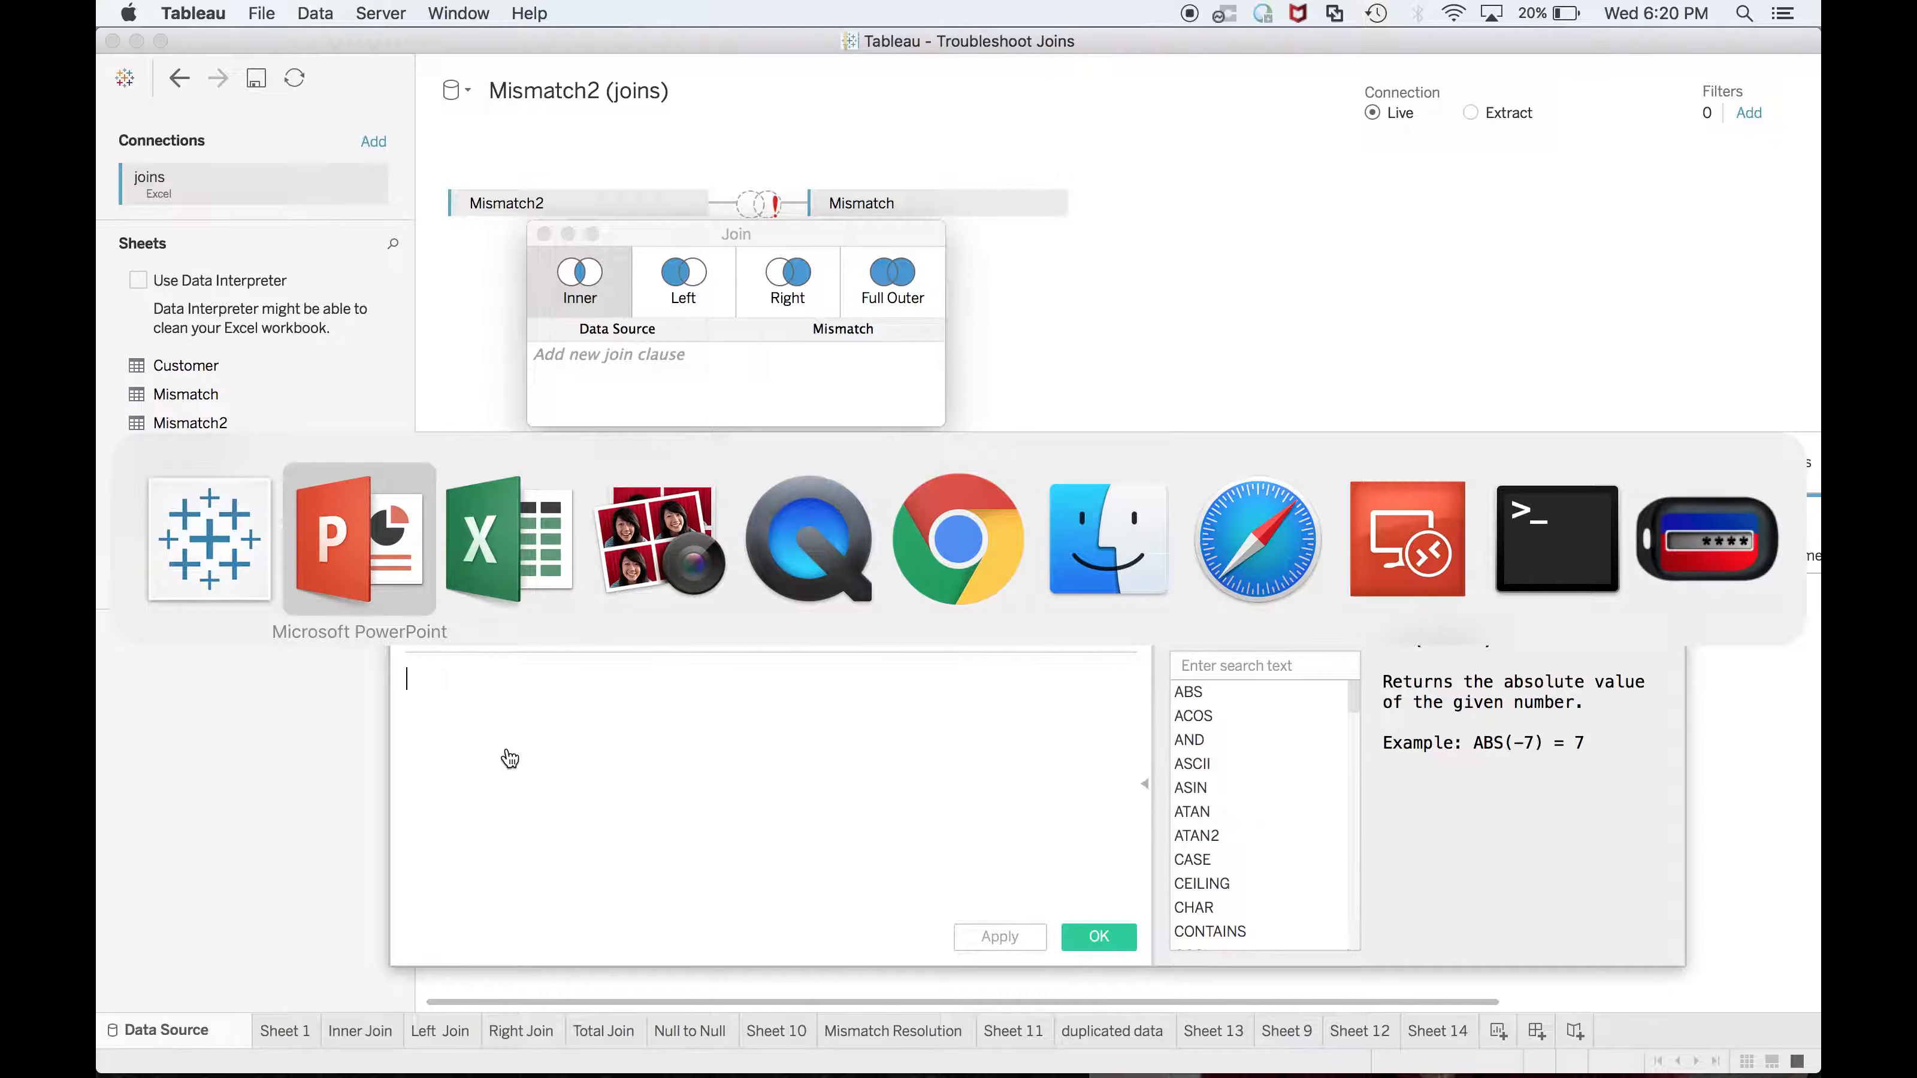
key(super+Tab)
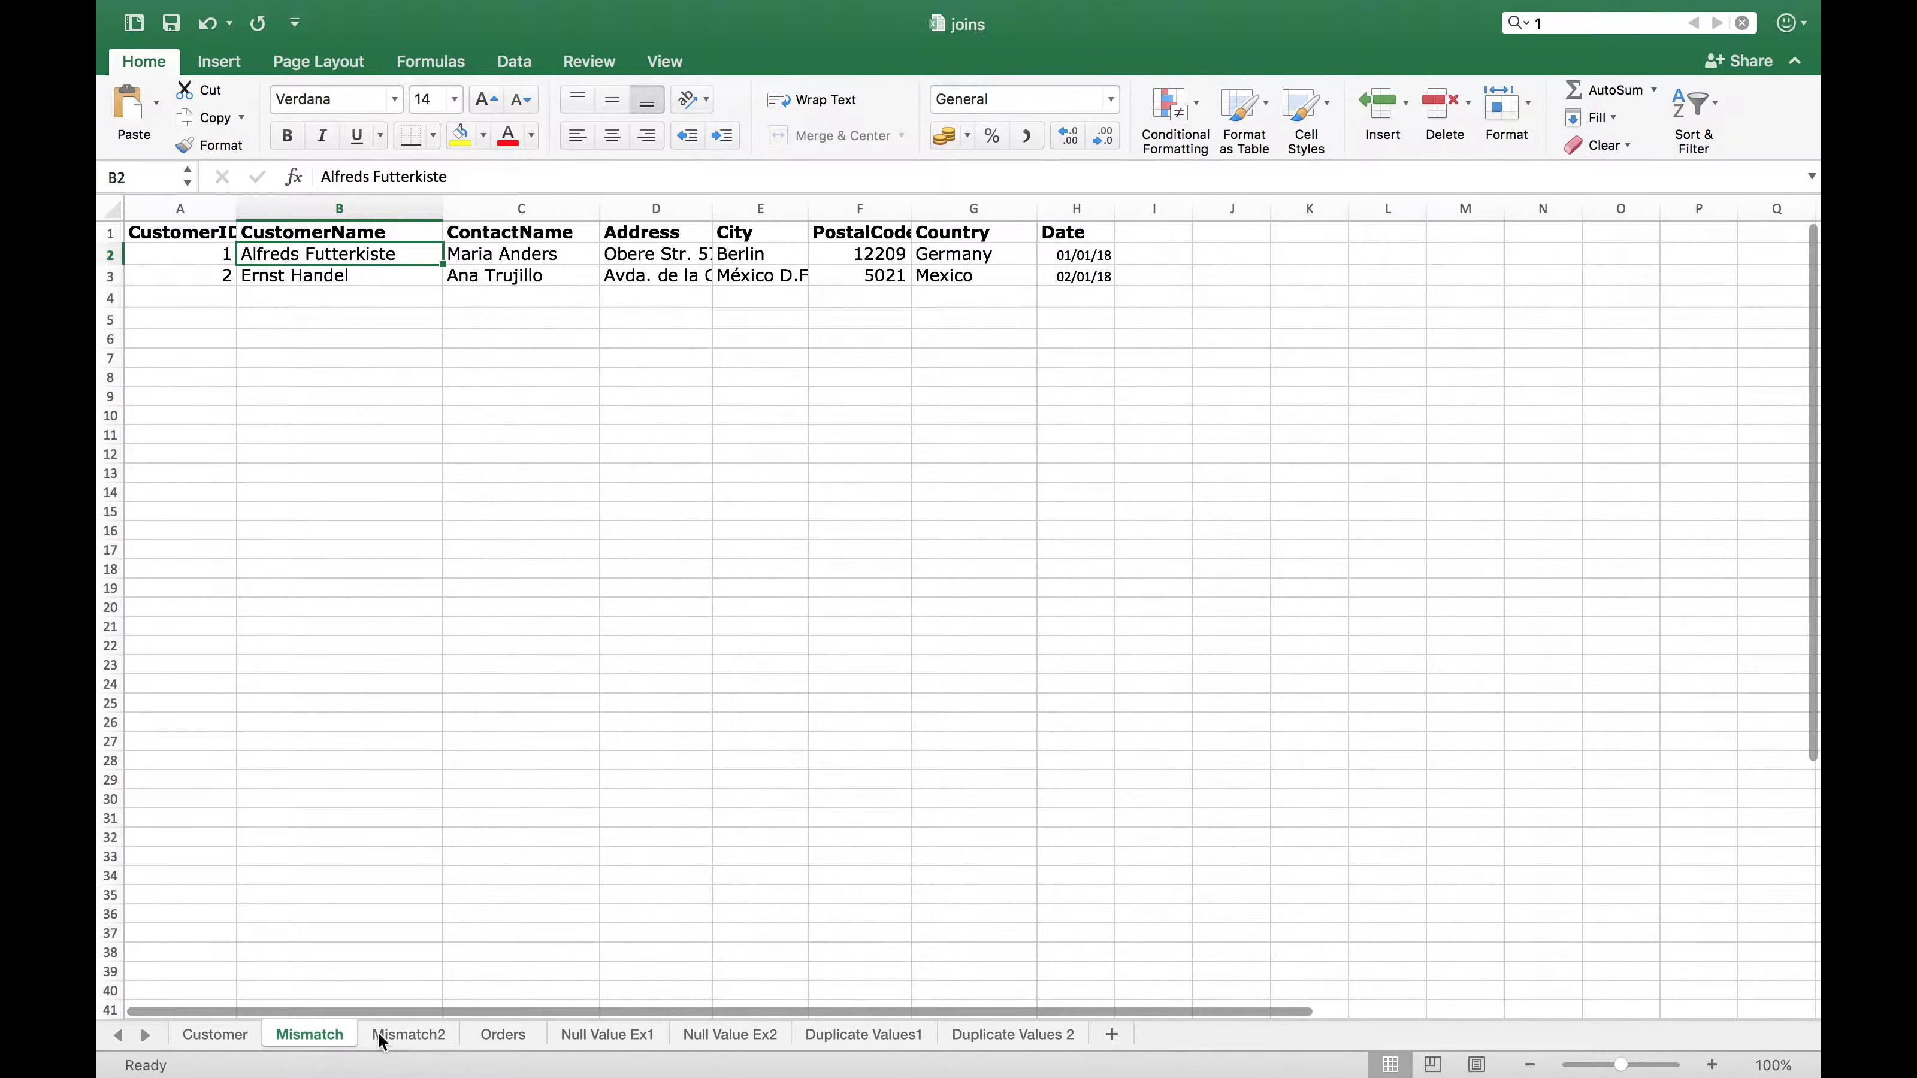
click(380, 1034)
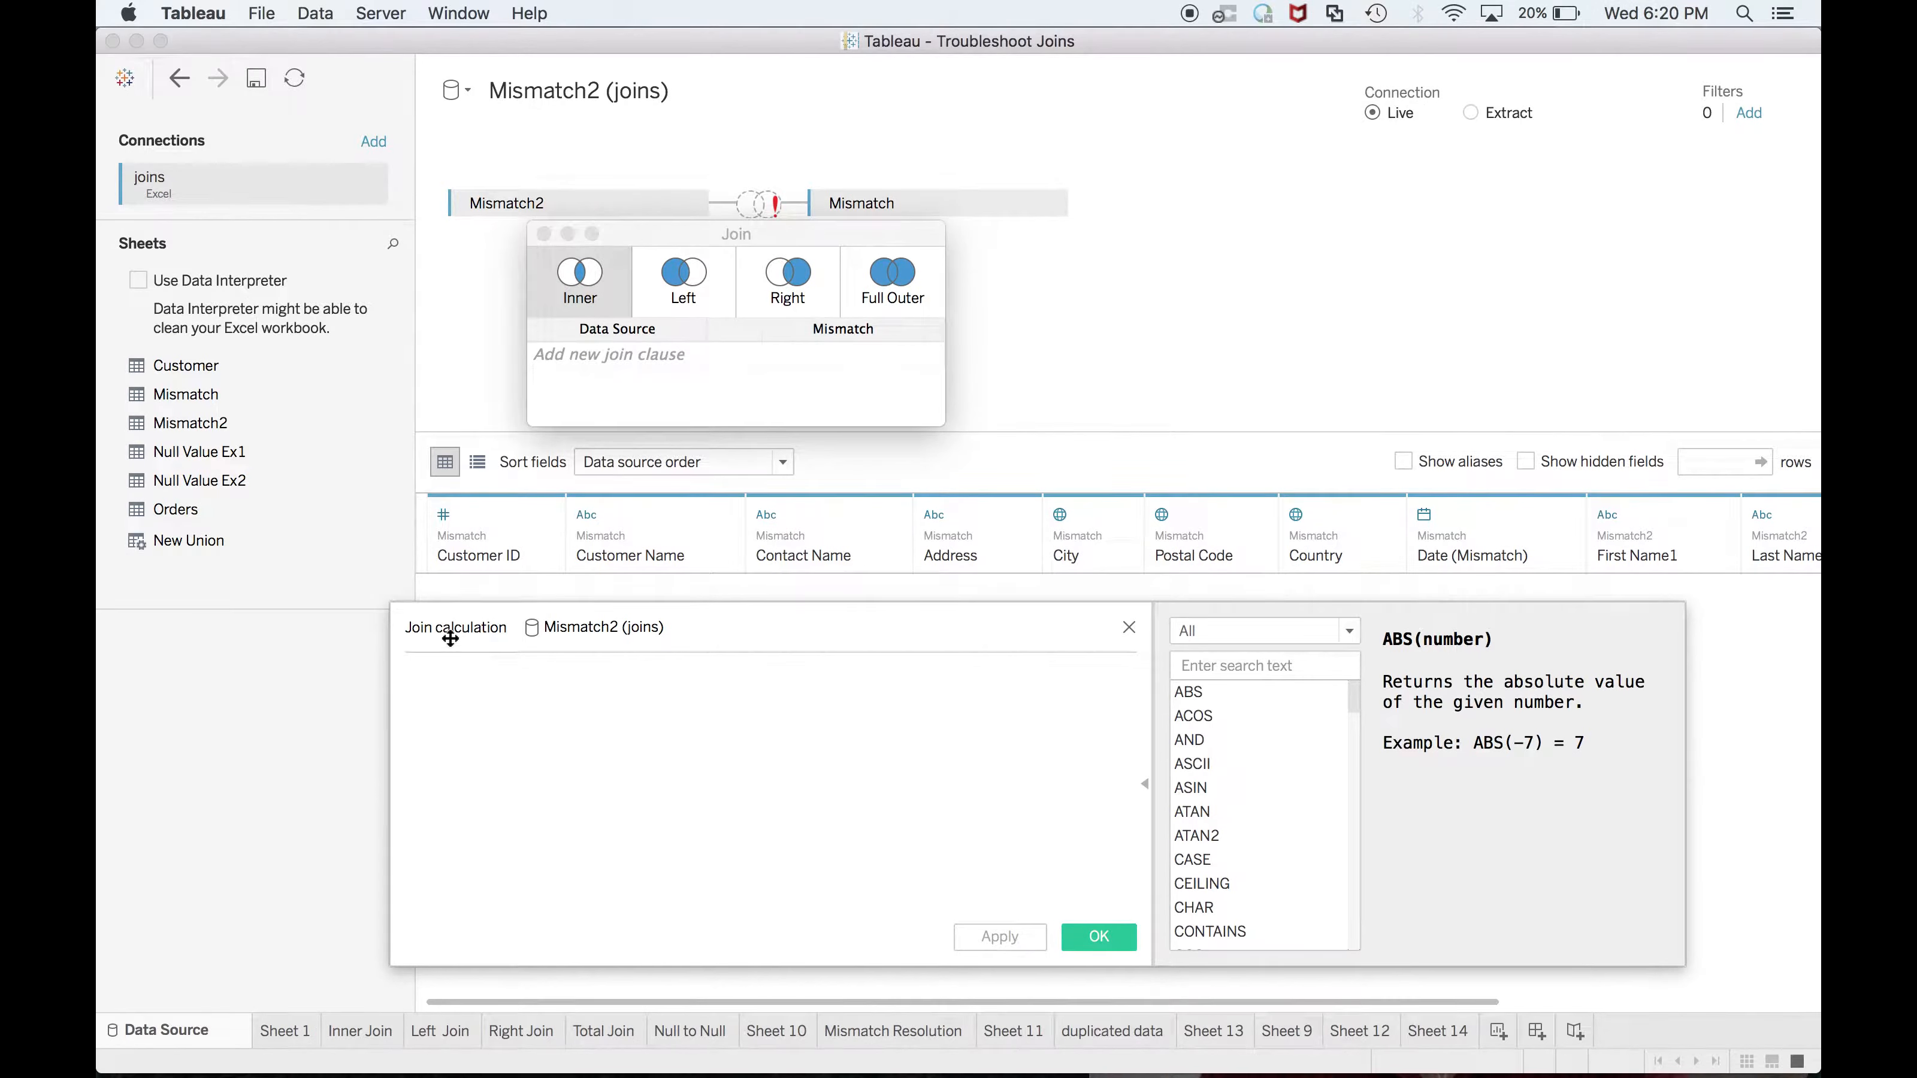
In Tableau, enter the join calculation [First Name1]+' '+[Last Name1] and match it to the Customer Name field of Mismatch
text(fi)
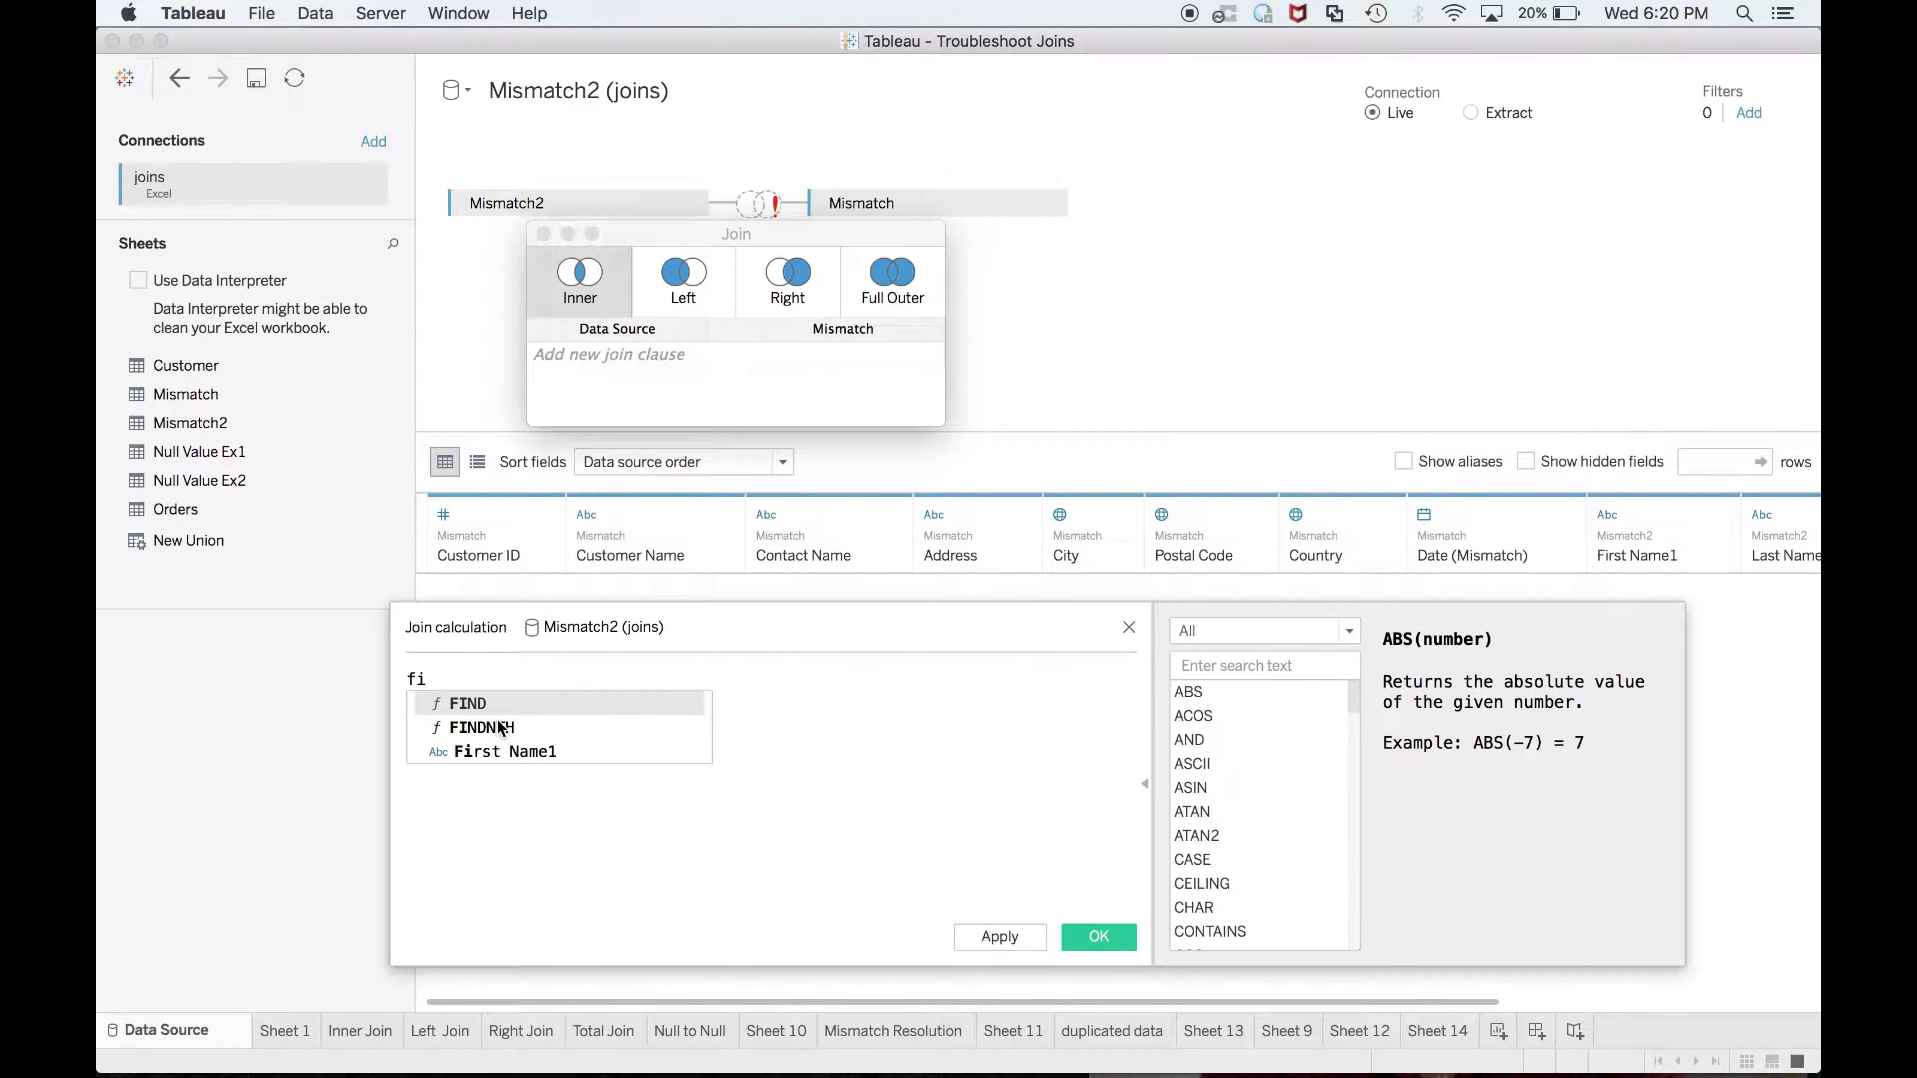
click(498, 751)
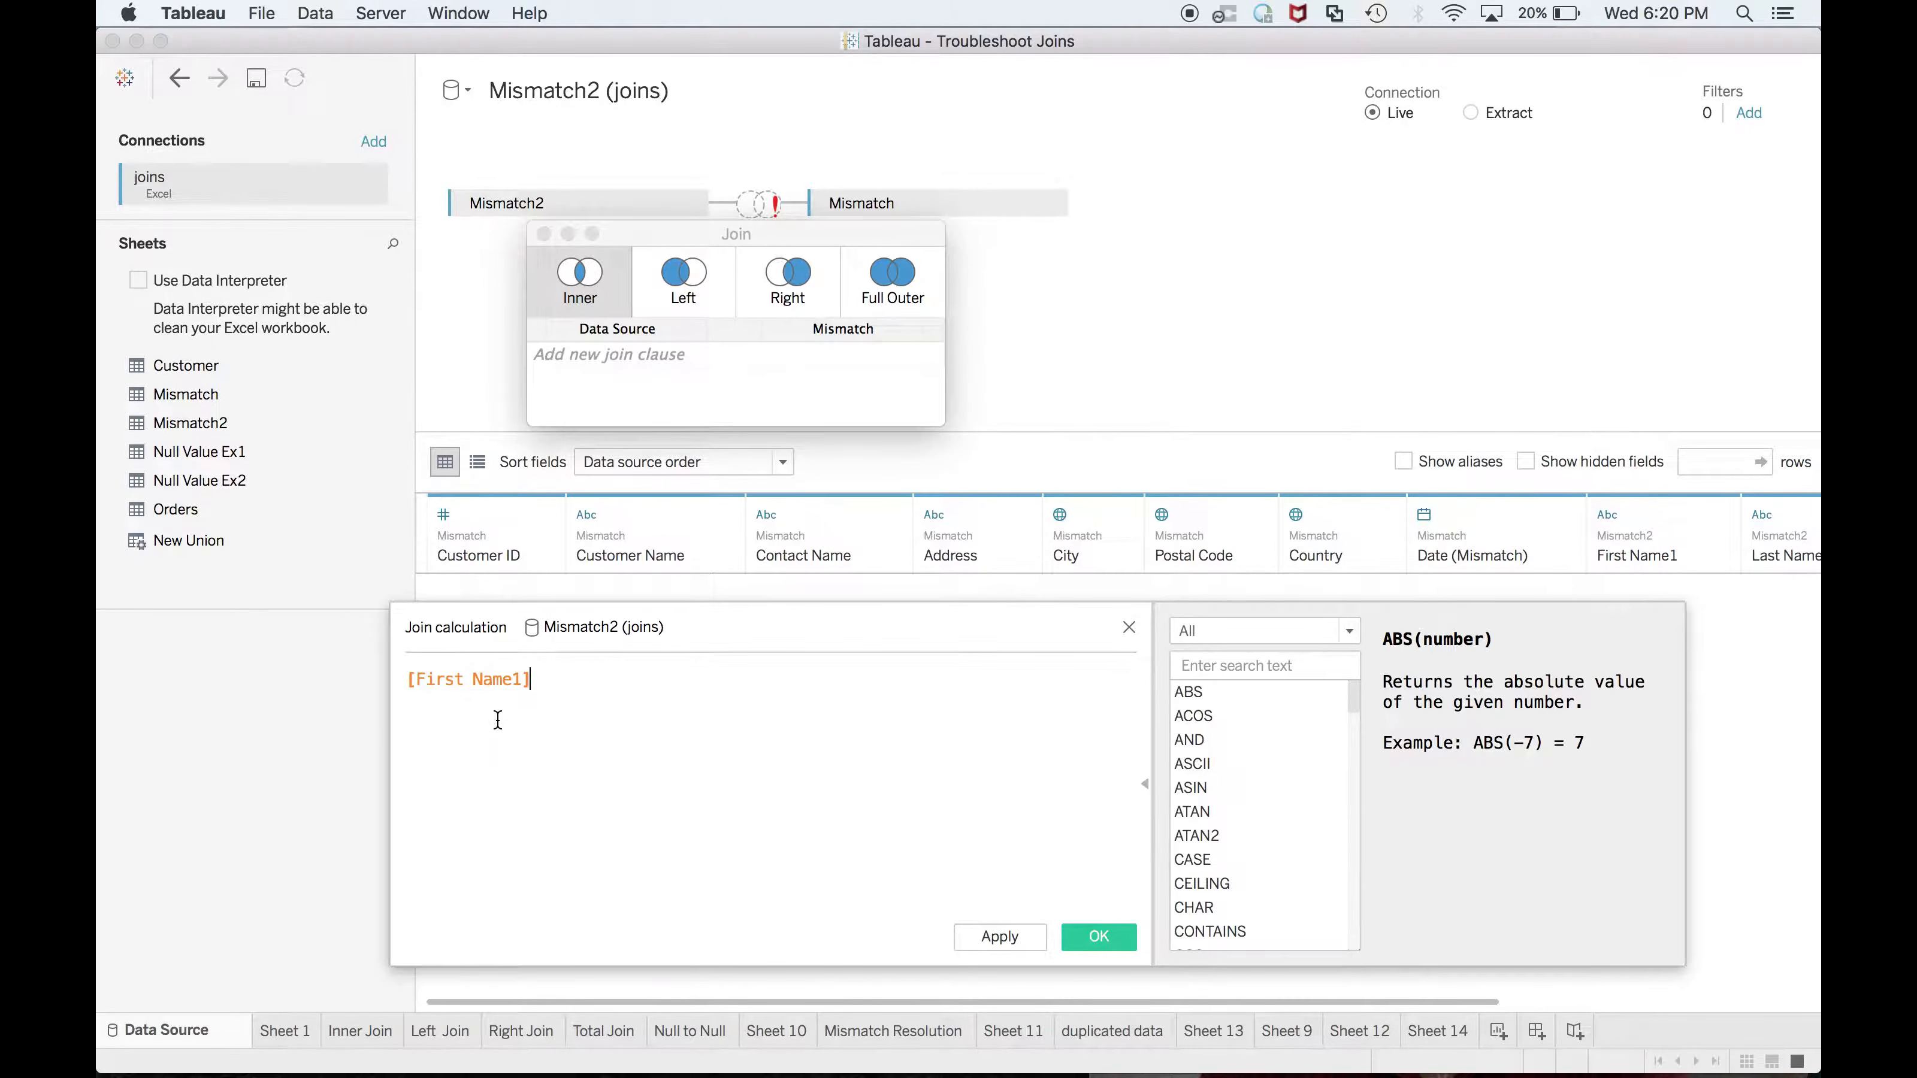
text(+' '+[Last Name1])
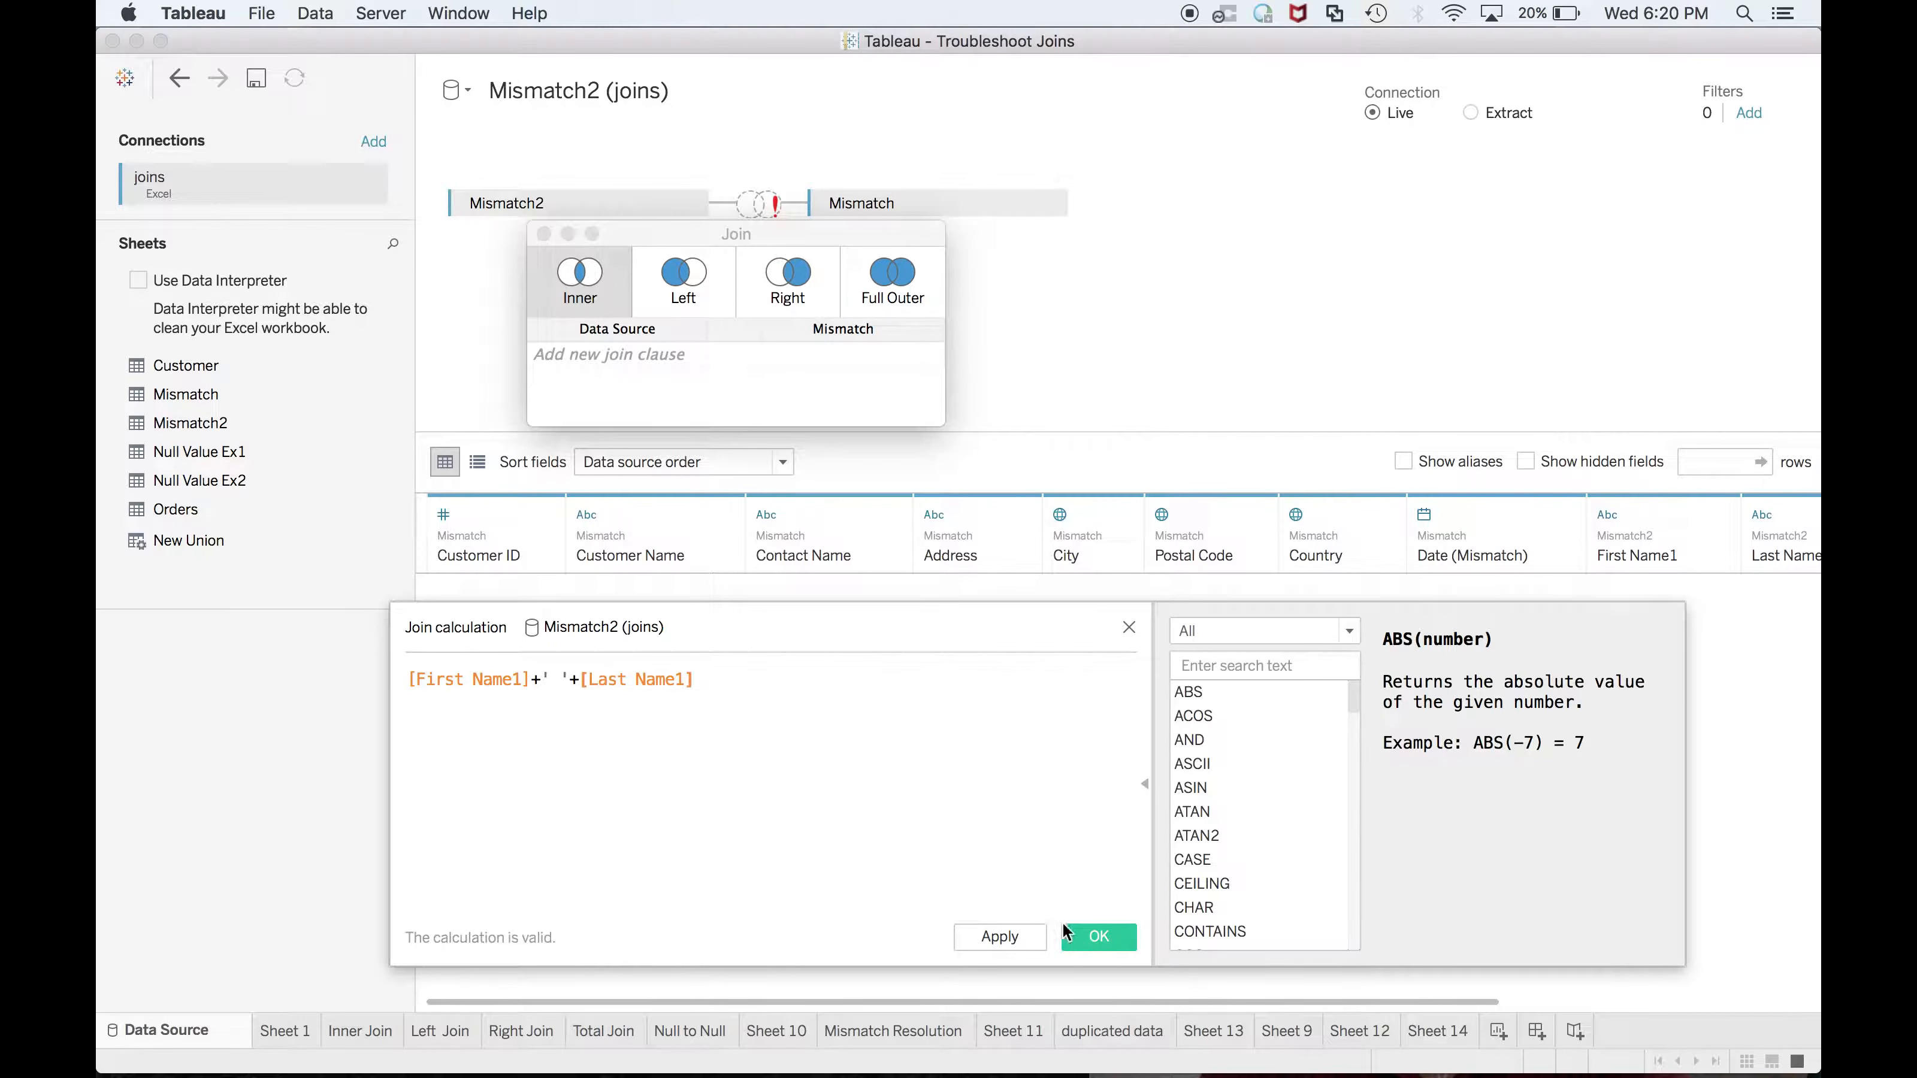
click(1098, 936)
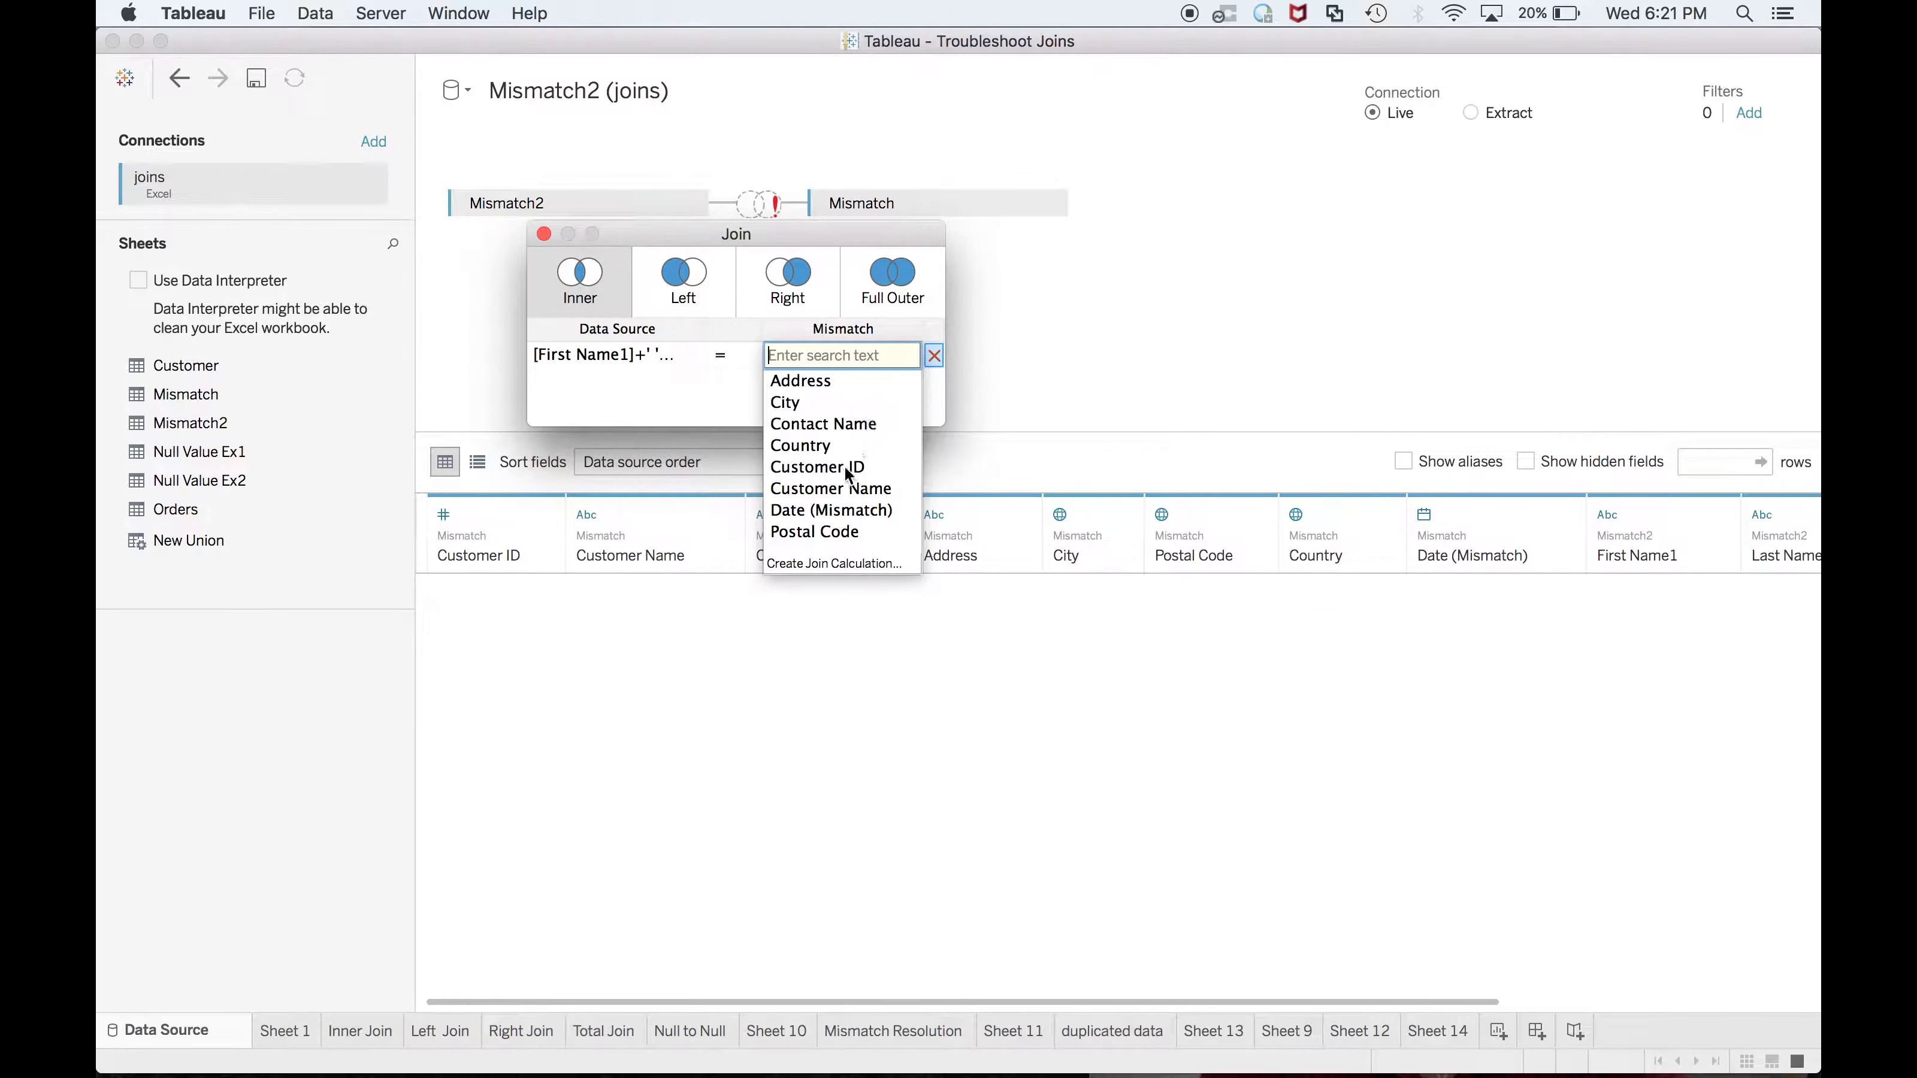
click(838, 489)
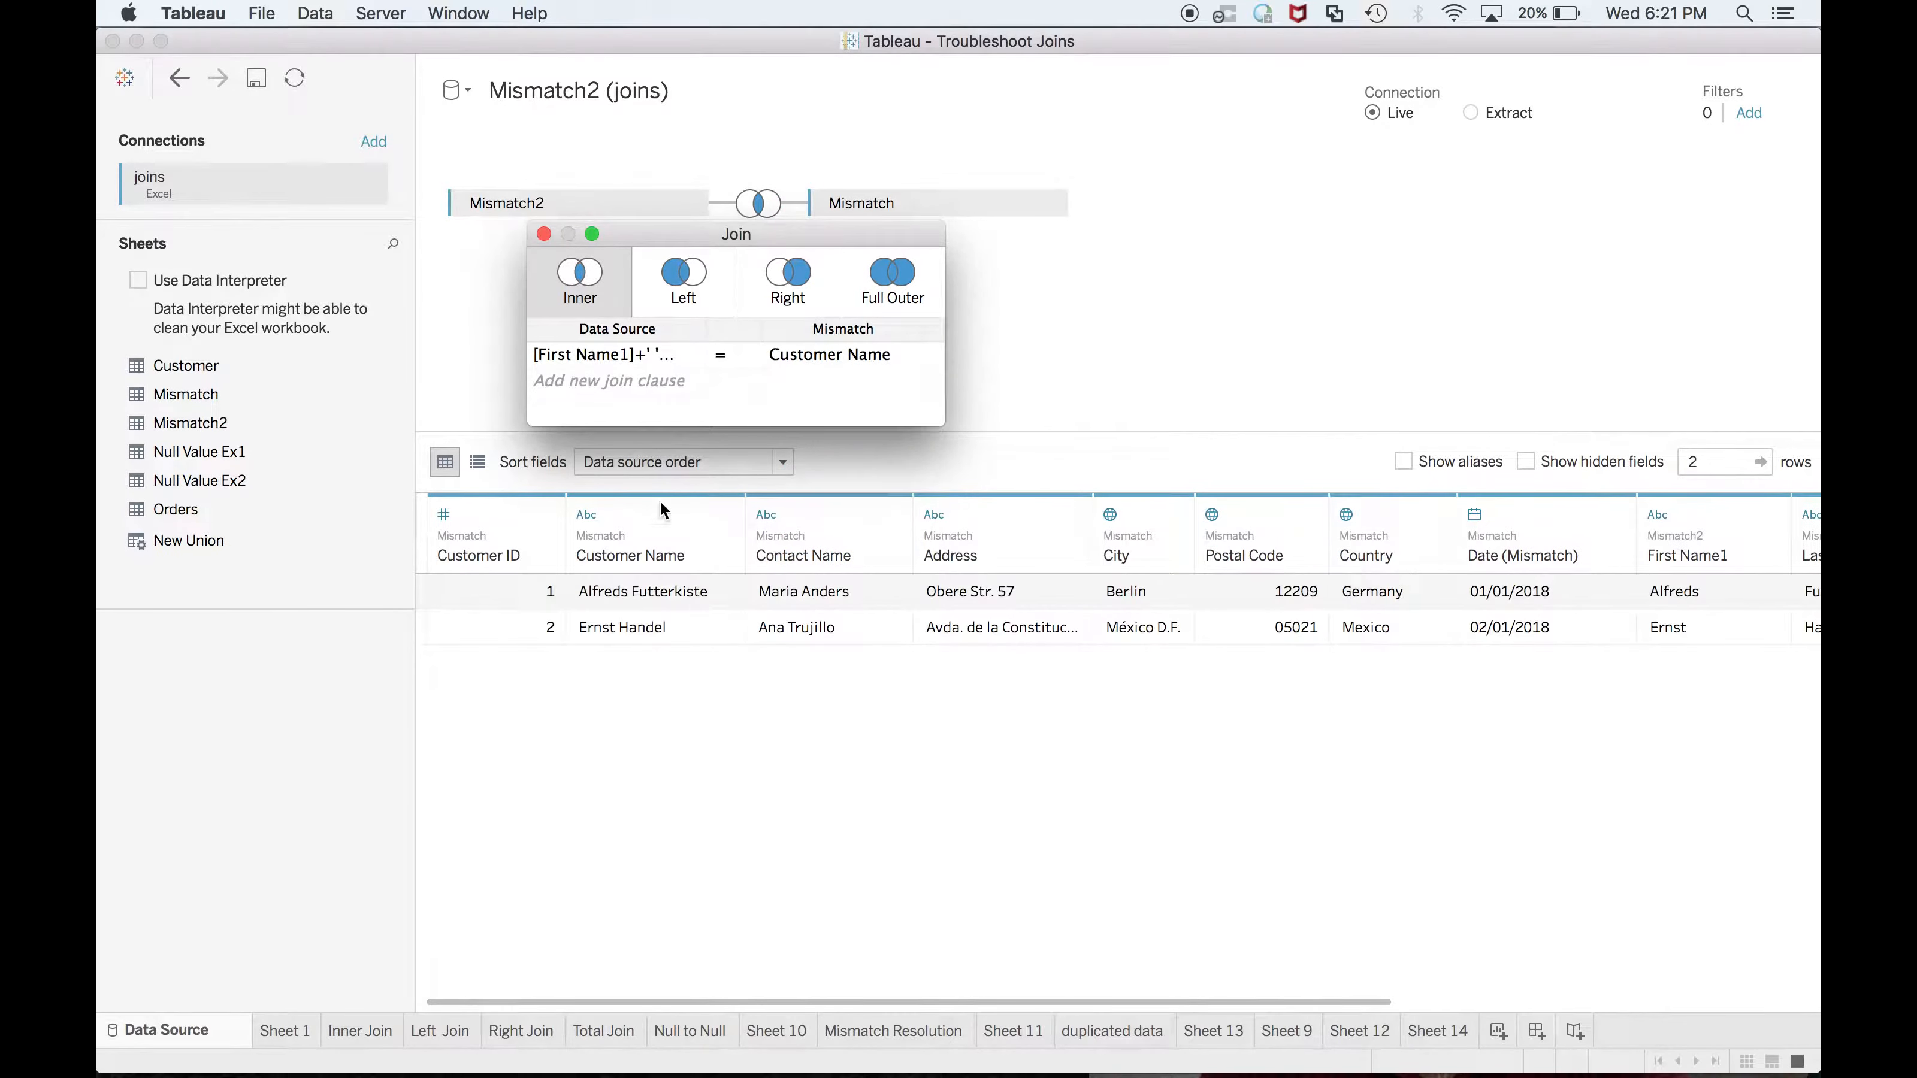
Add a second join clause using Year from Mismatch2, and check the Date column of the Mismatch sheet in Excel
click(668, 385)
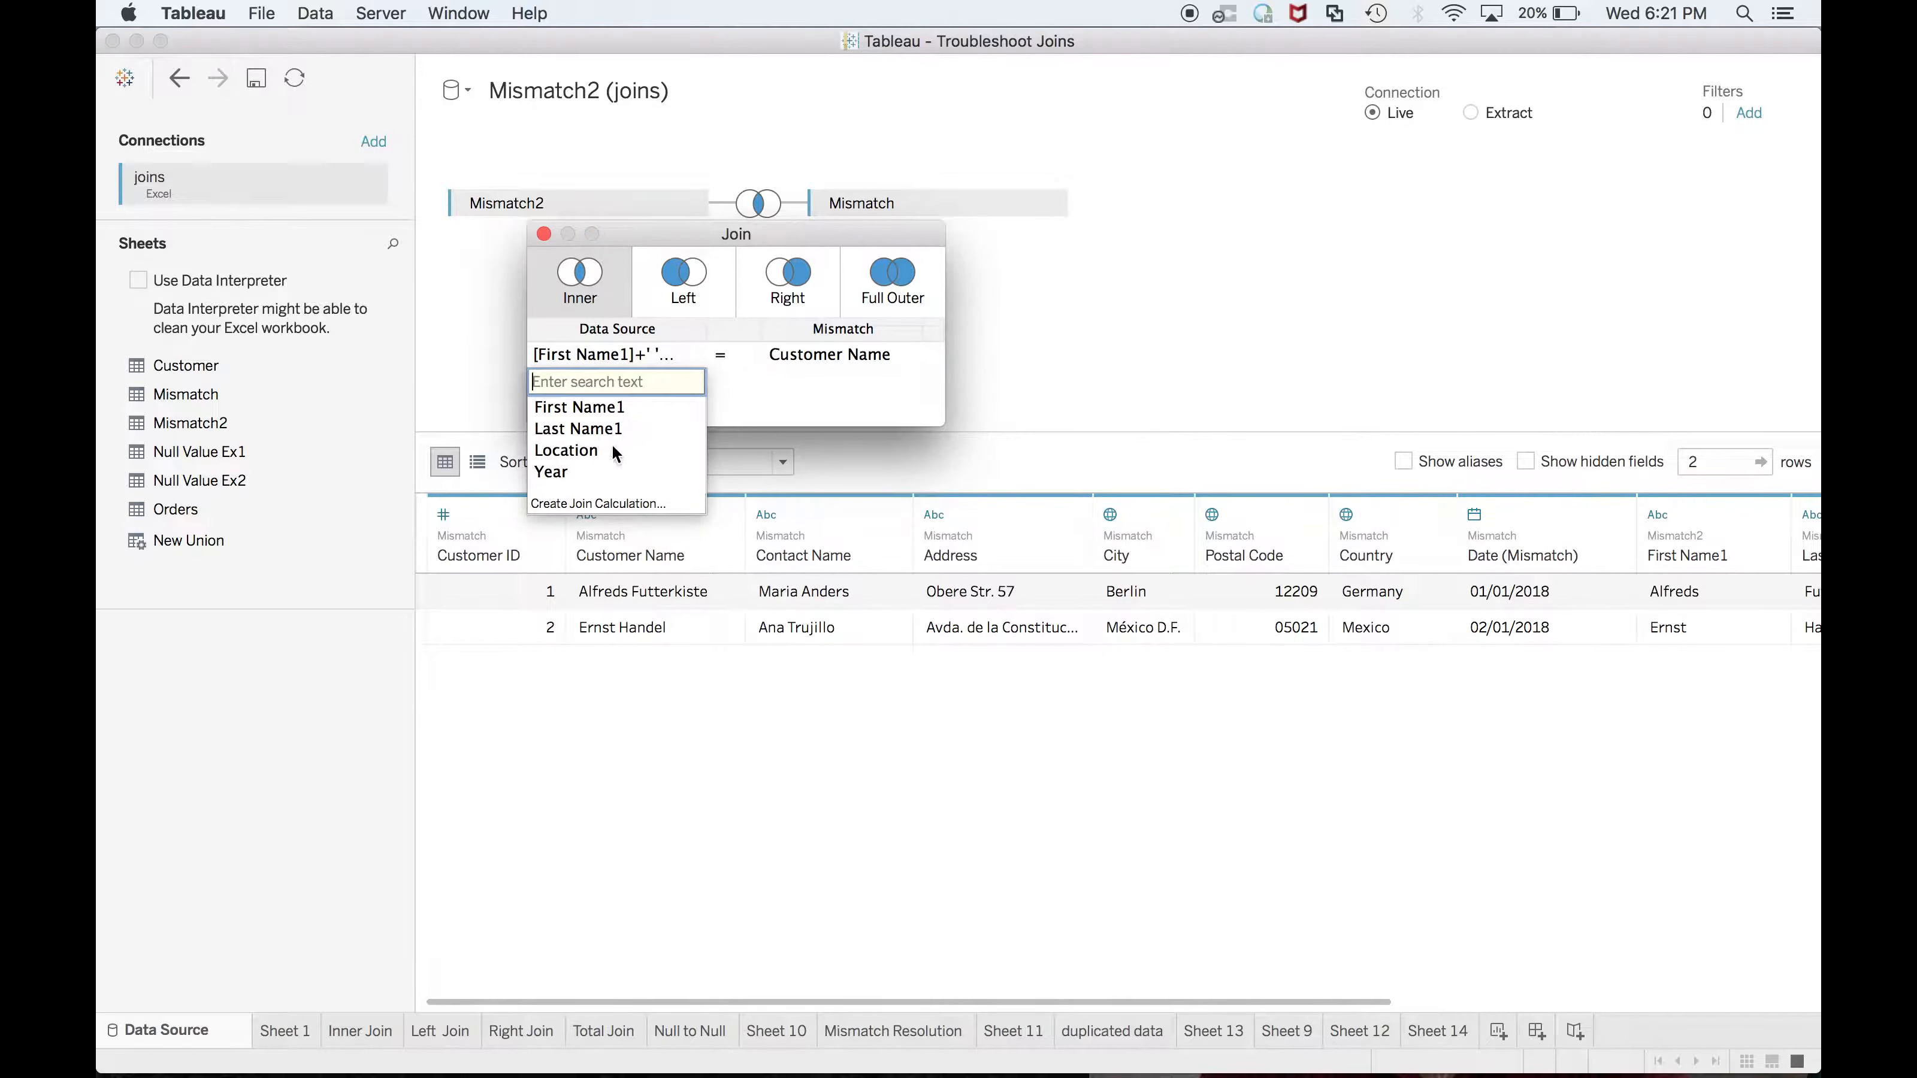
click(567, 472)
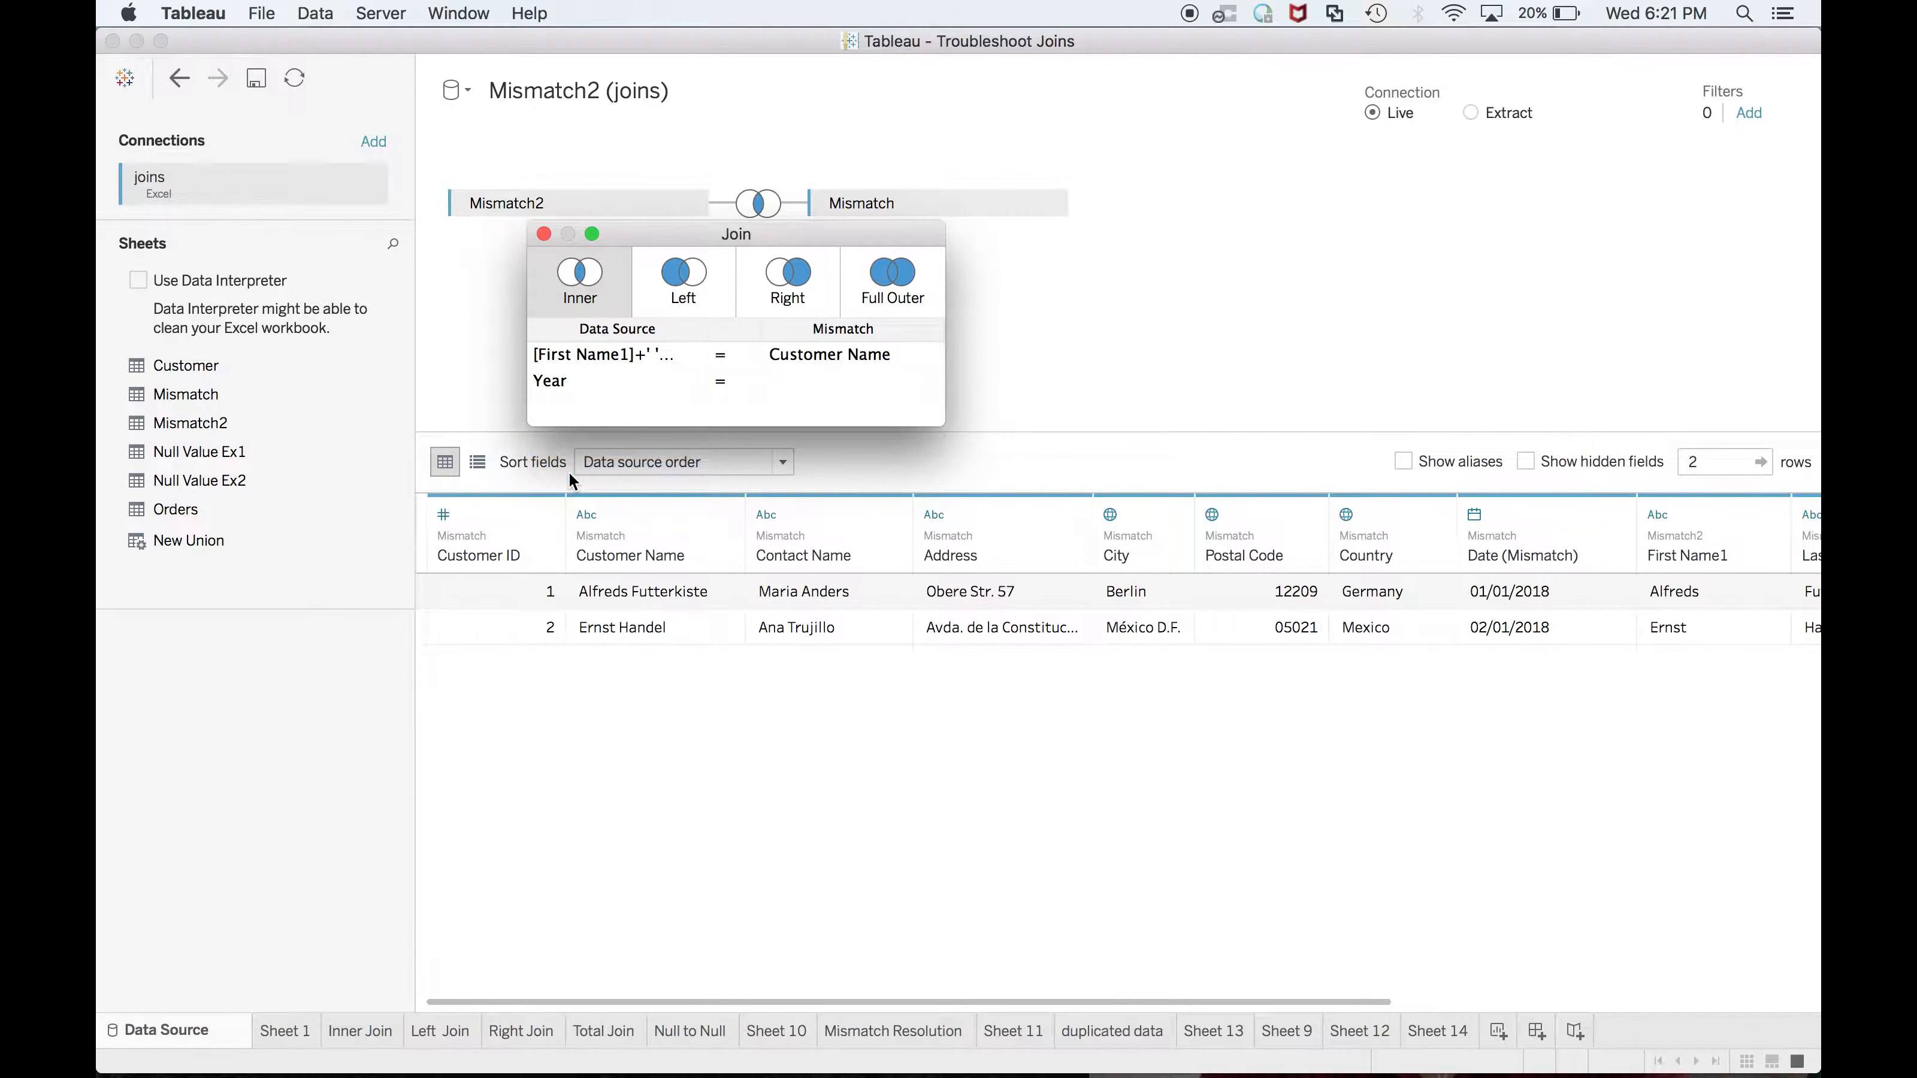
key(super+Tab)
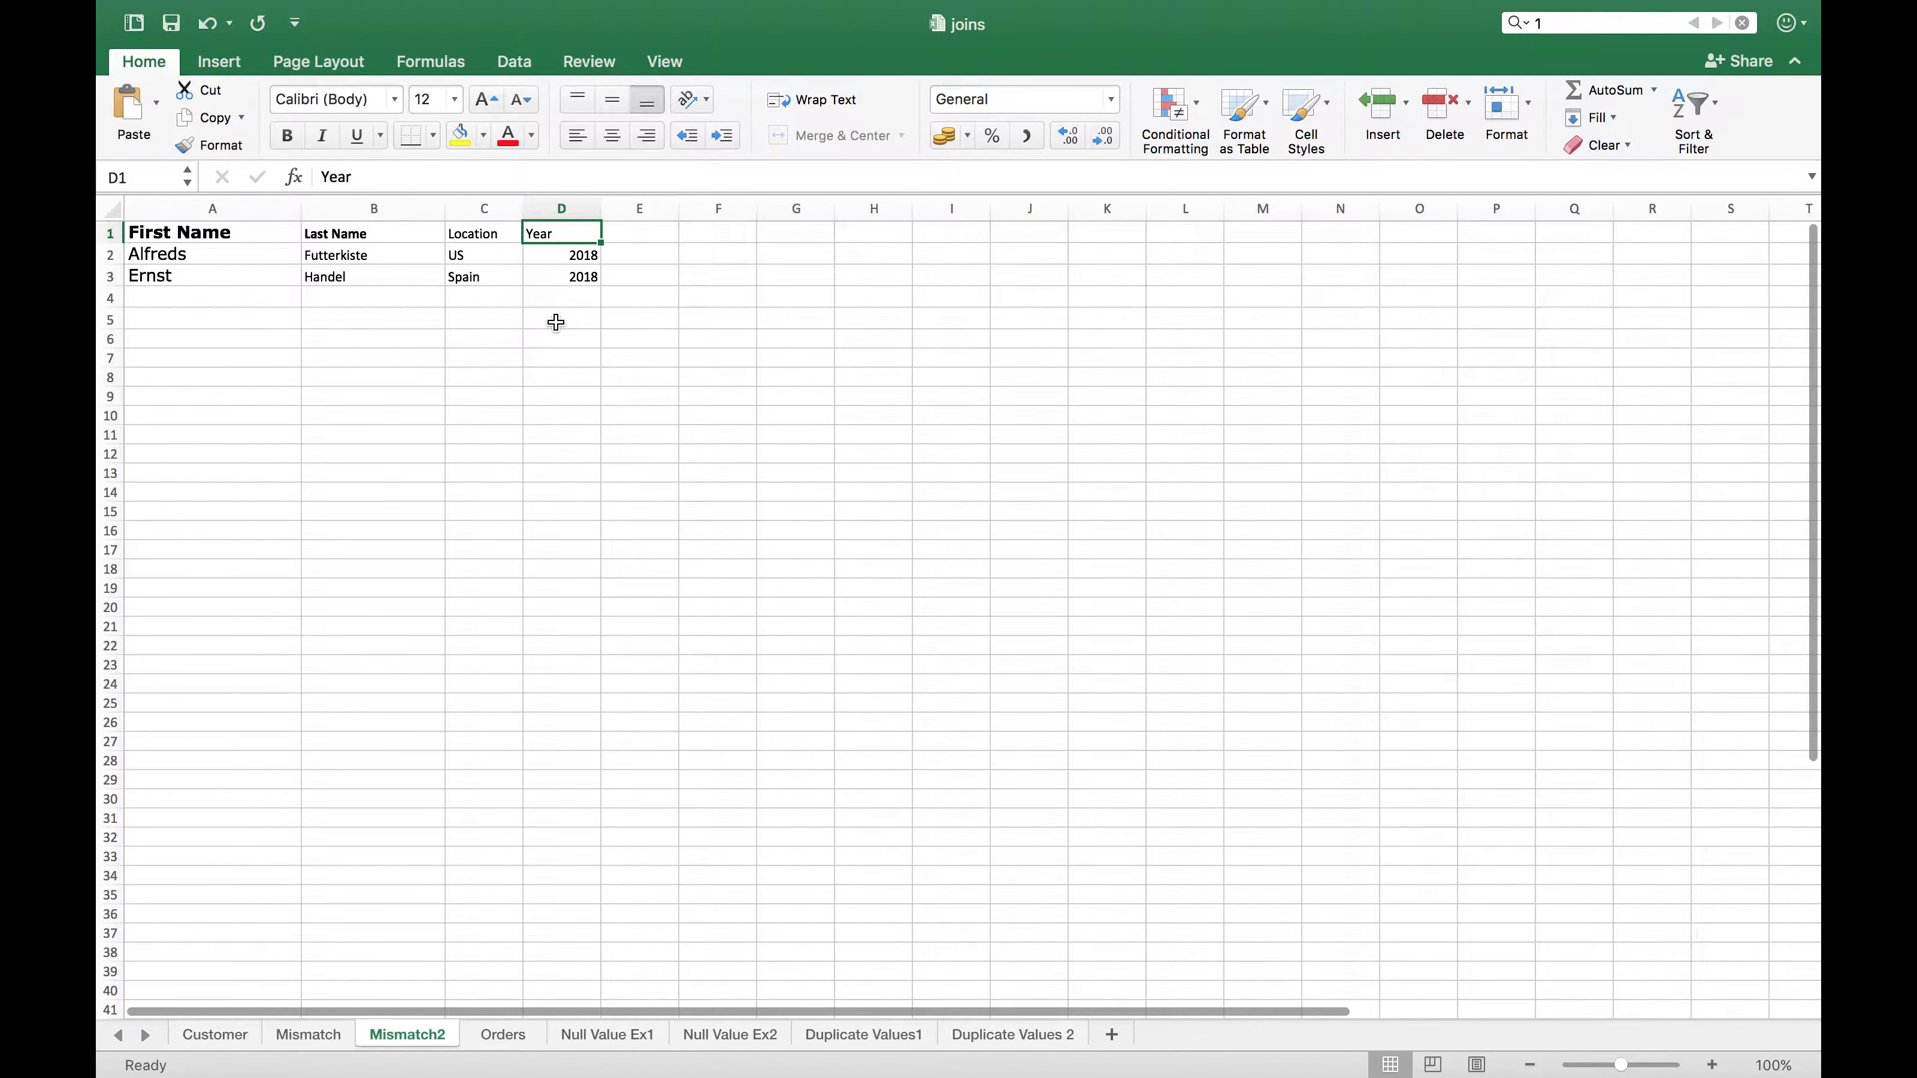
click(322, 1036)
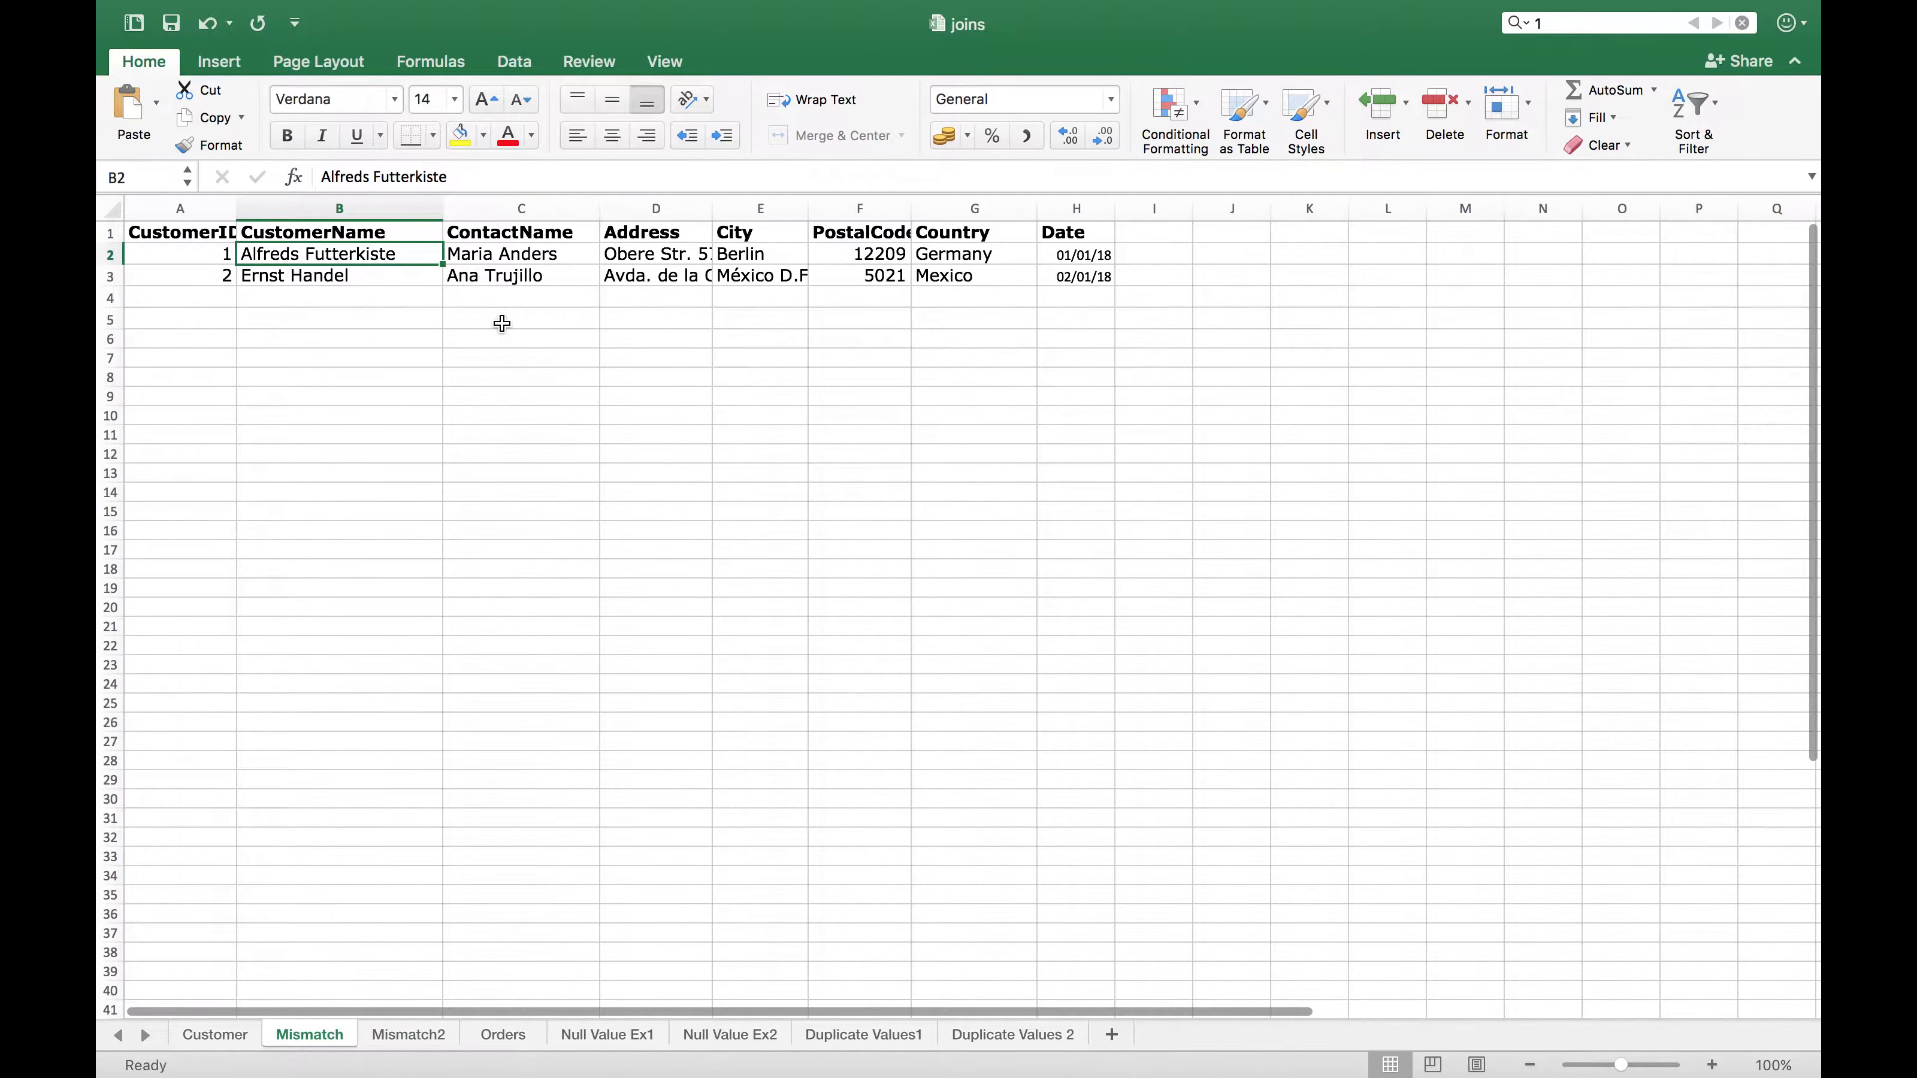
click(1065, 276)
Switch to Tableau and match the Year clause to the join calculation year([Date (Mismatch)]) on the Mismatch side
key(super+Tab)
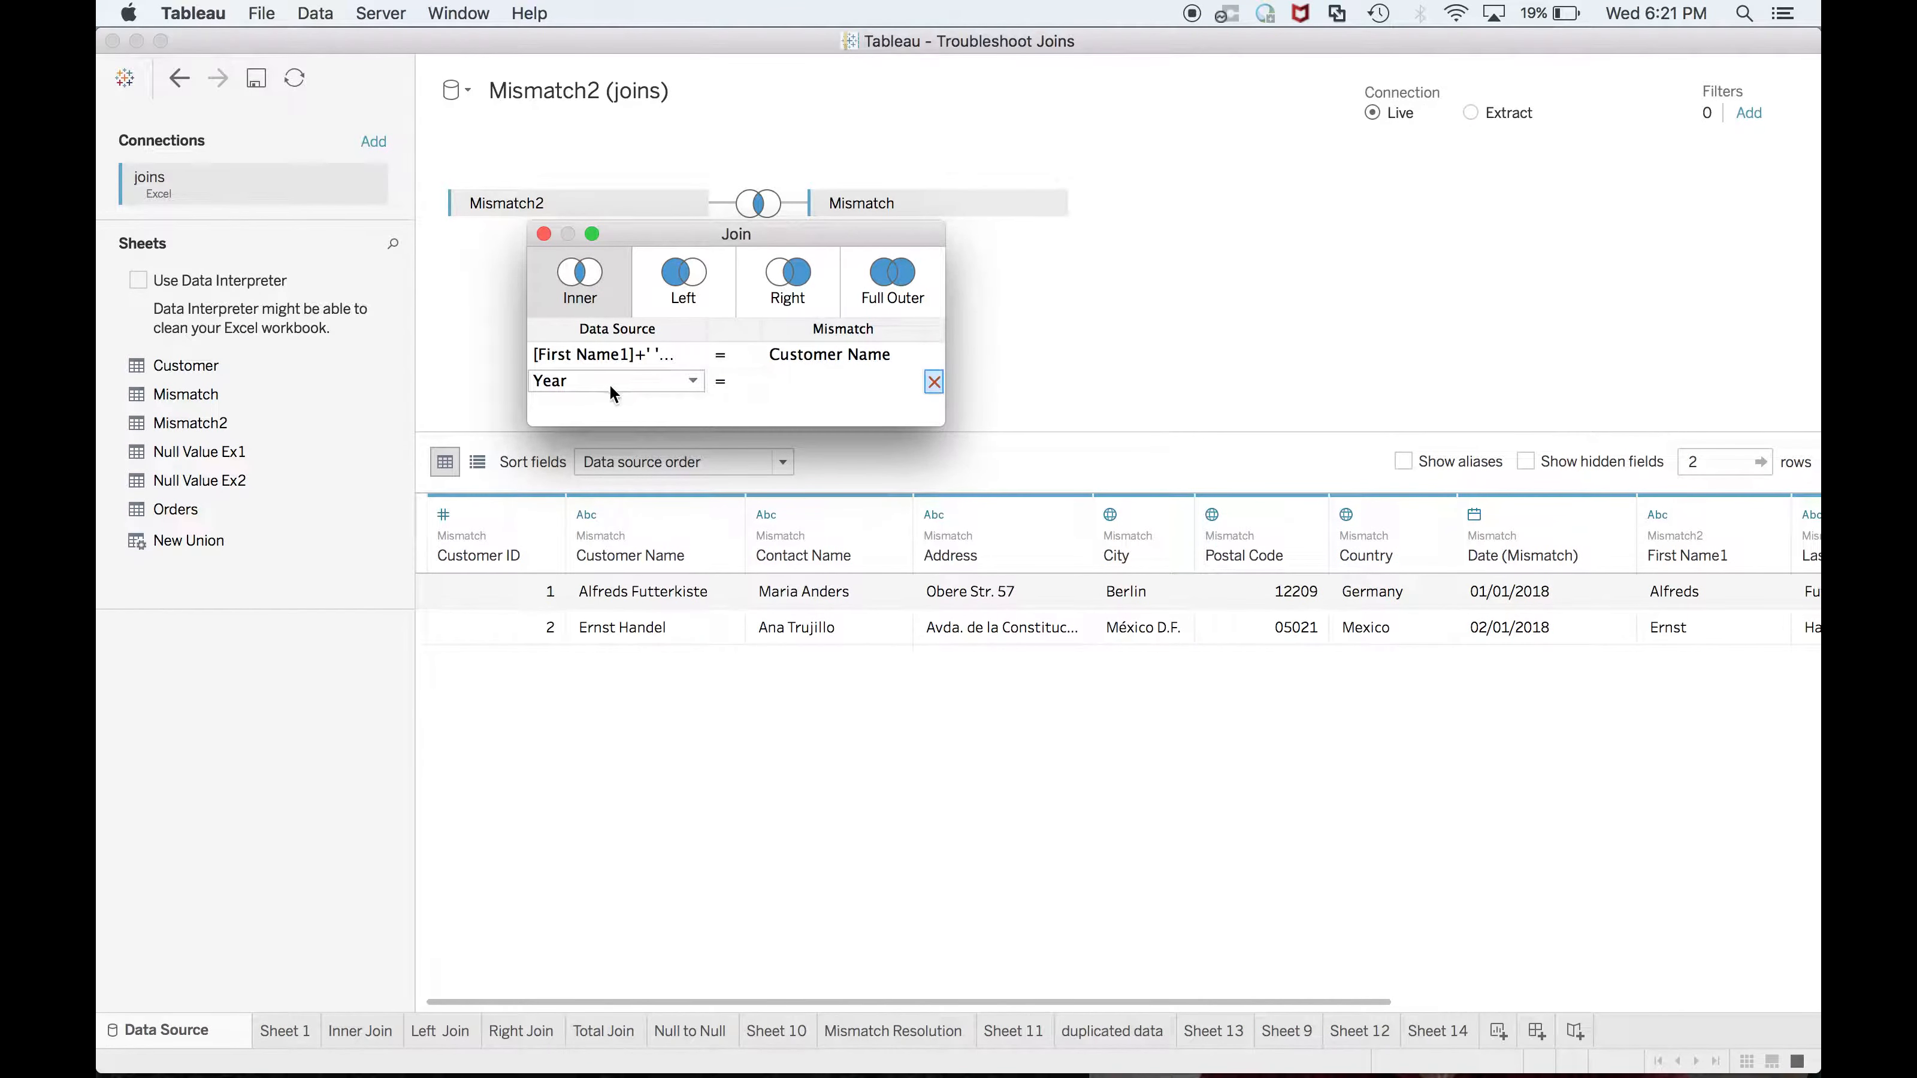
click(837, 382)
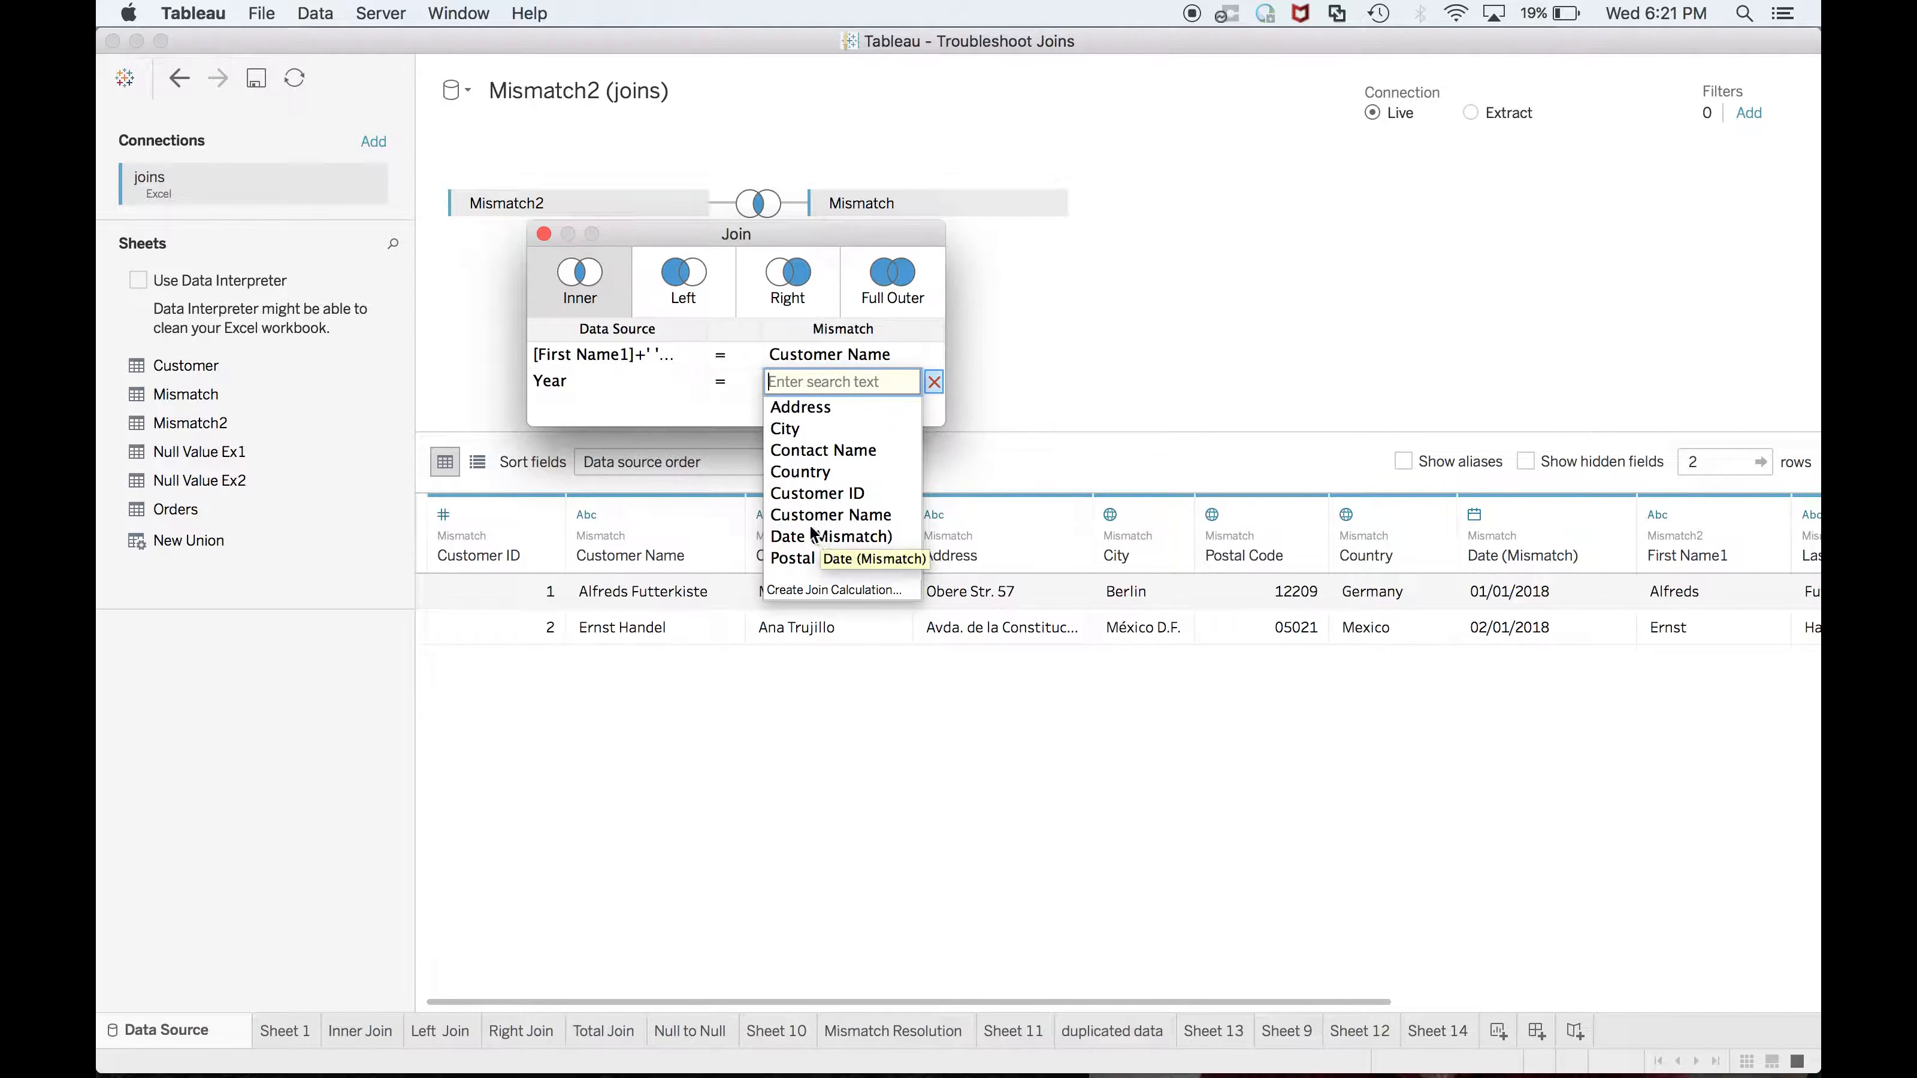
click(785, 591)
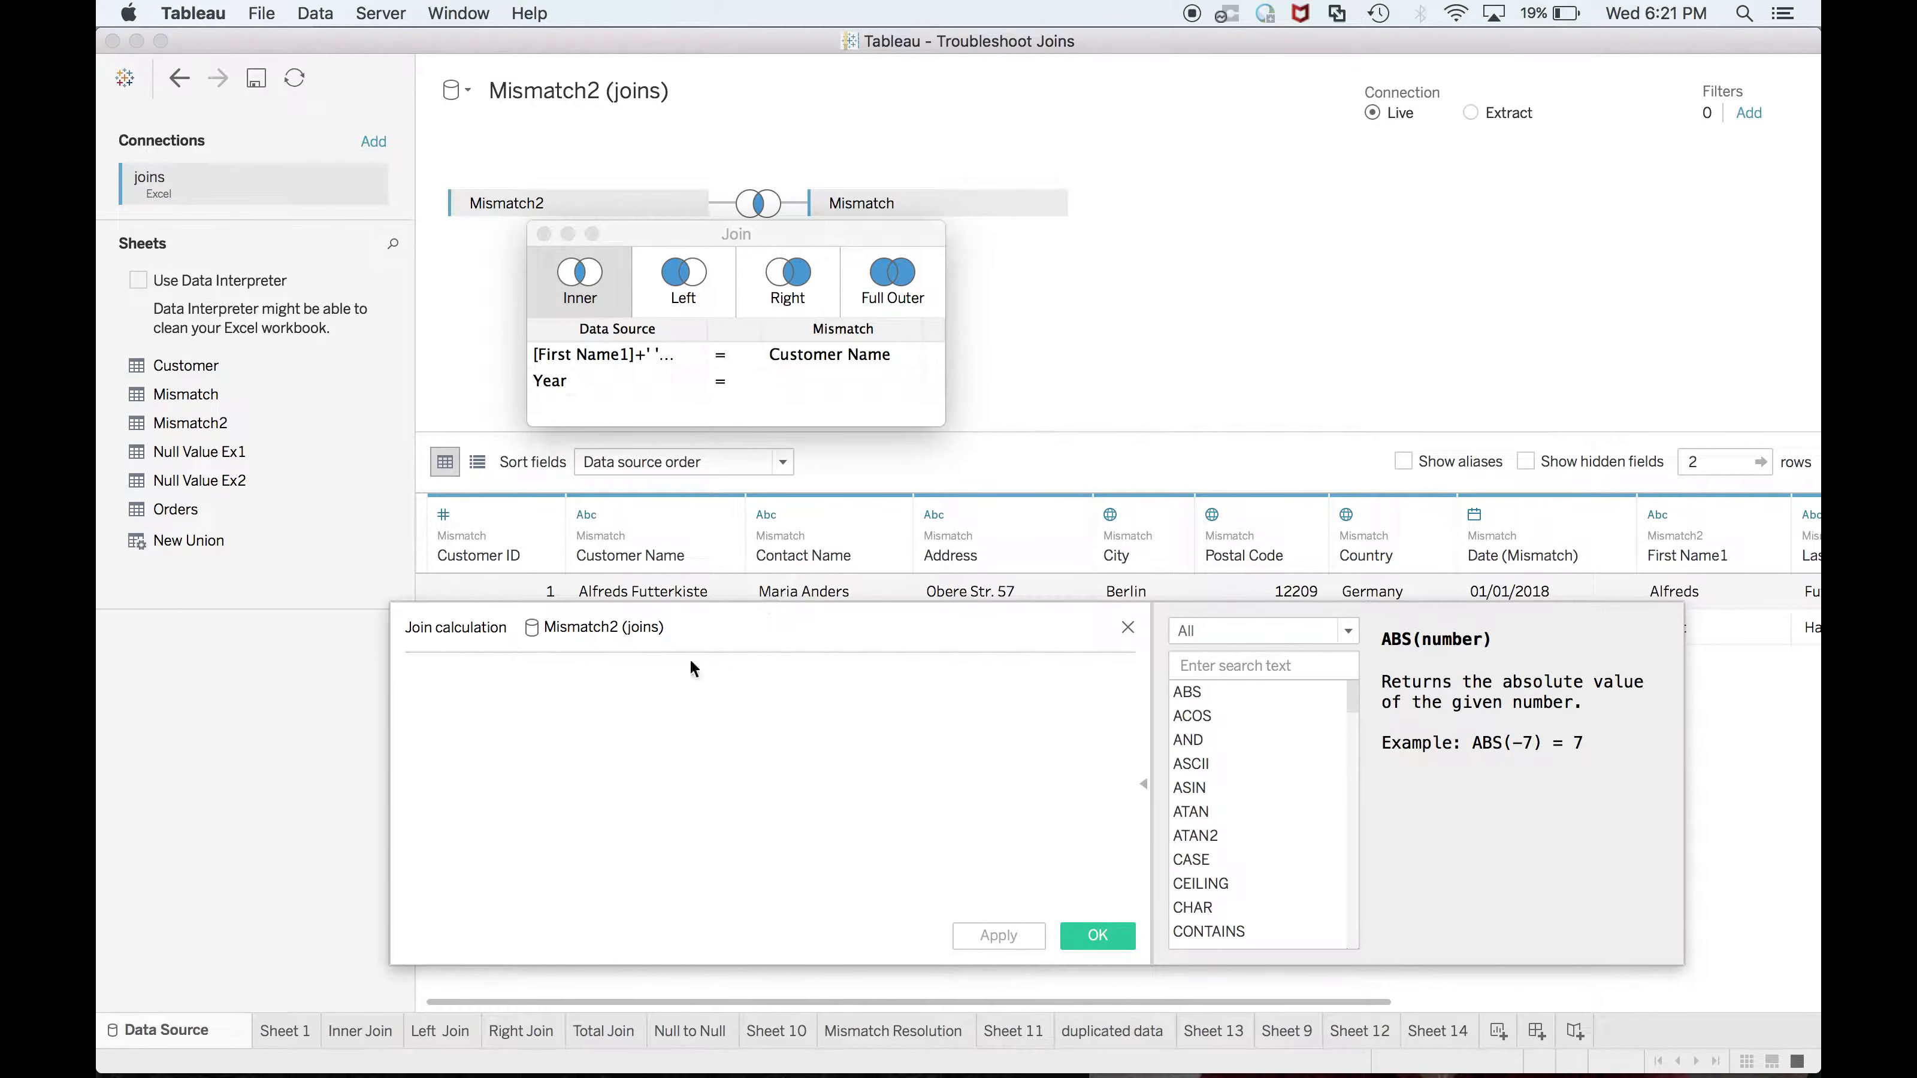
text(year)
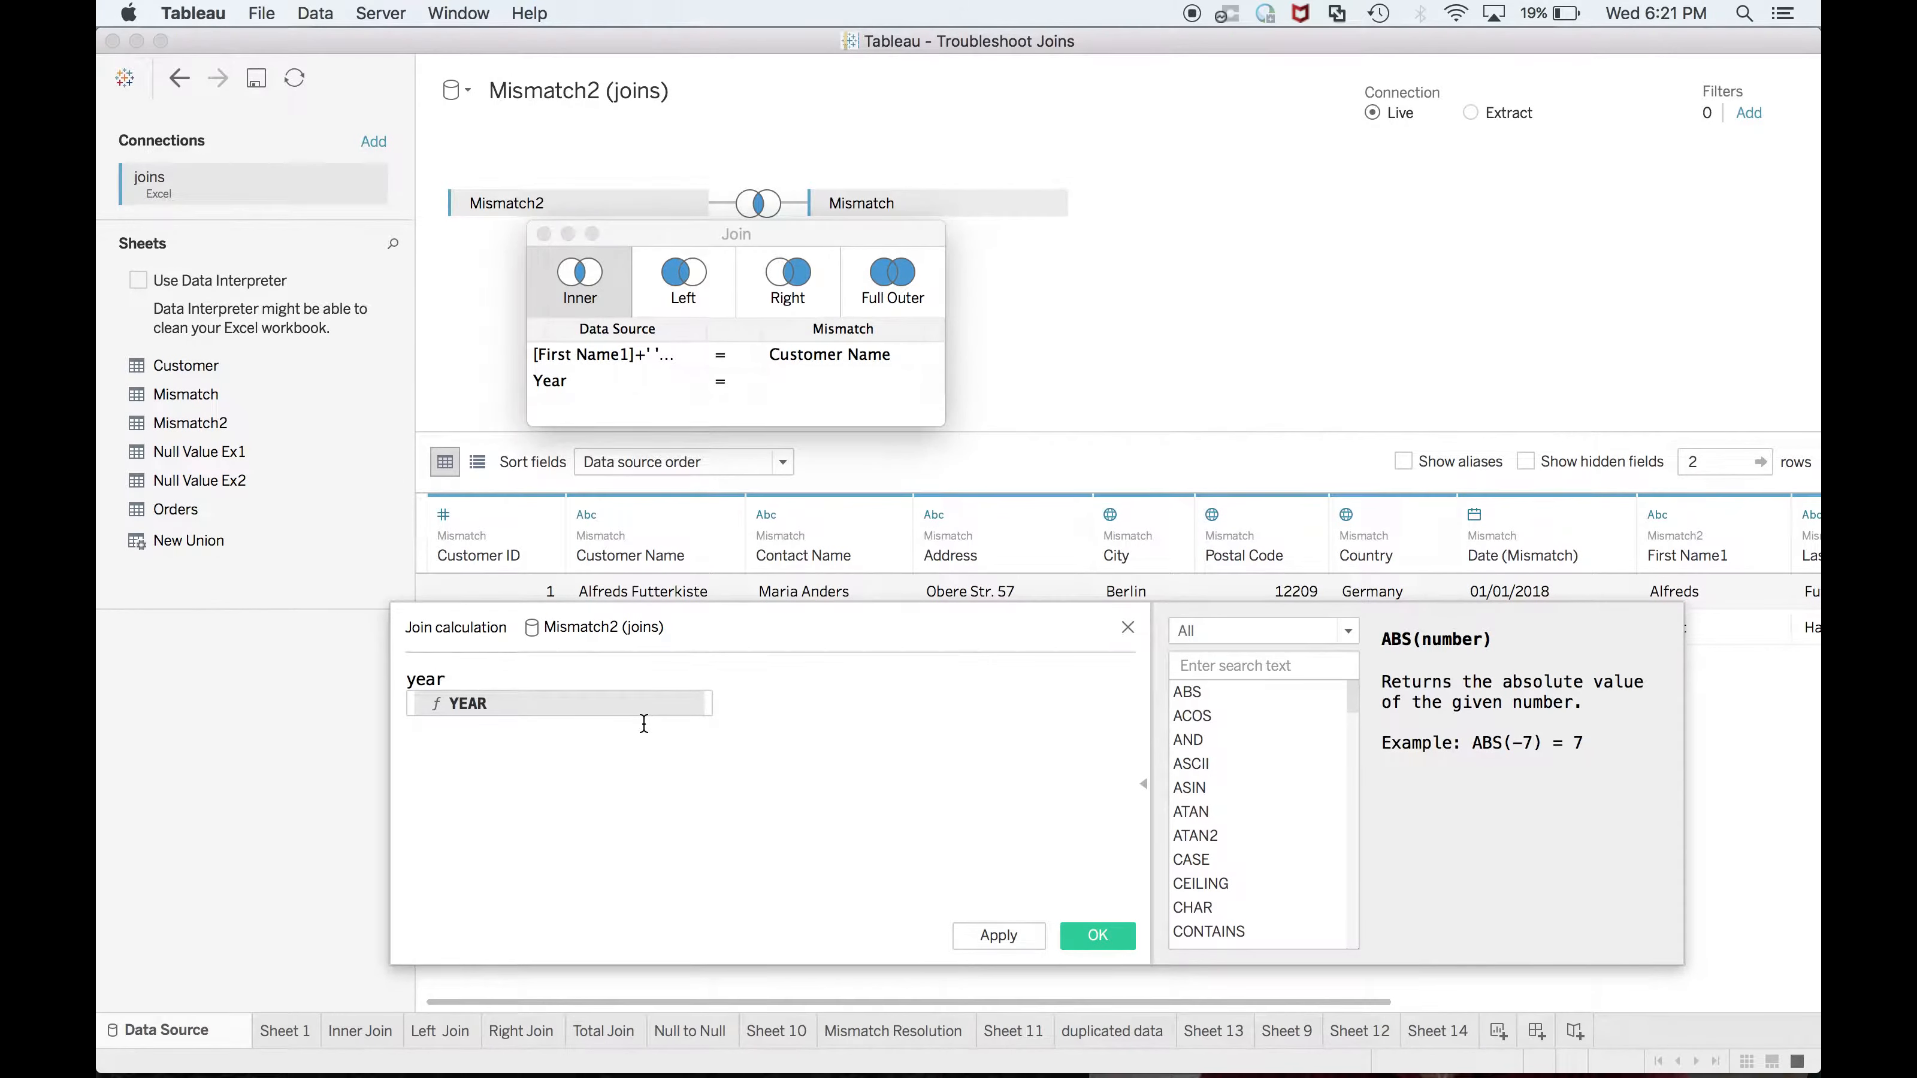
text((da)
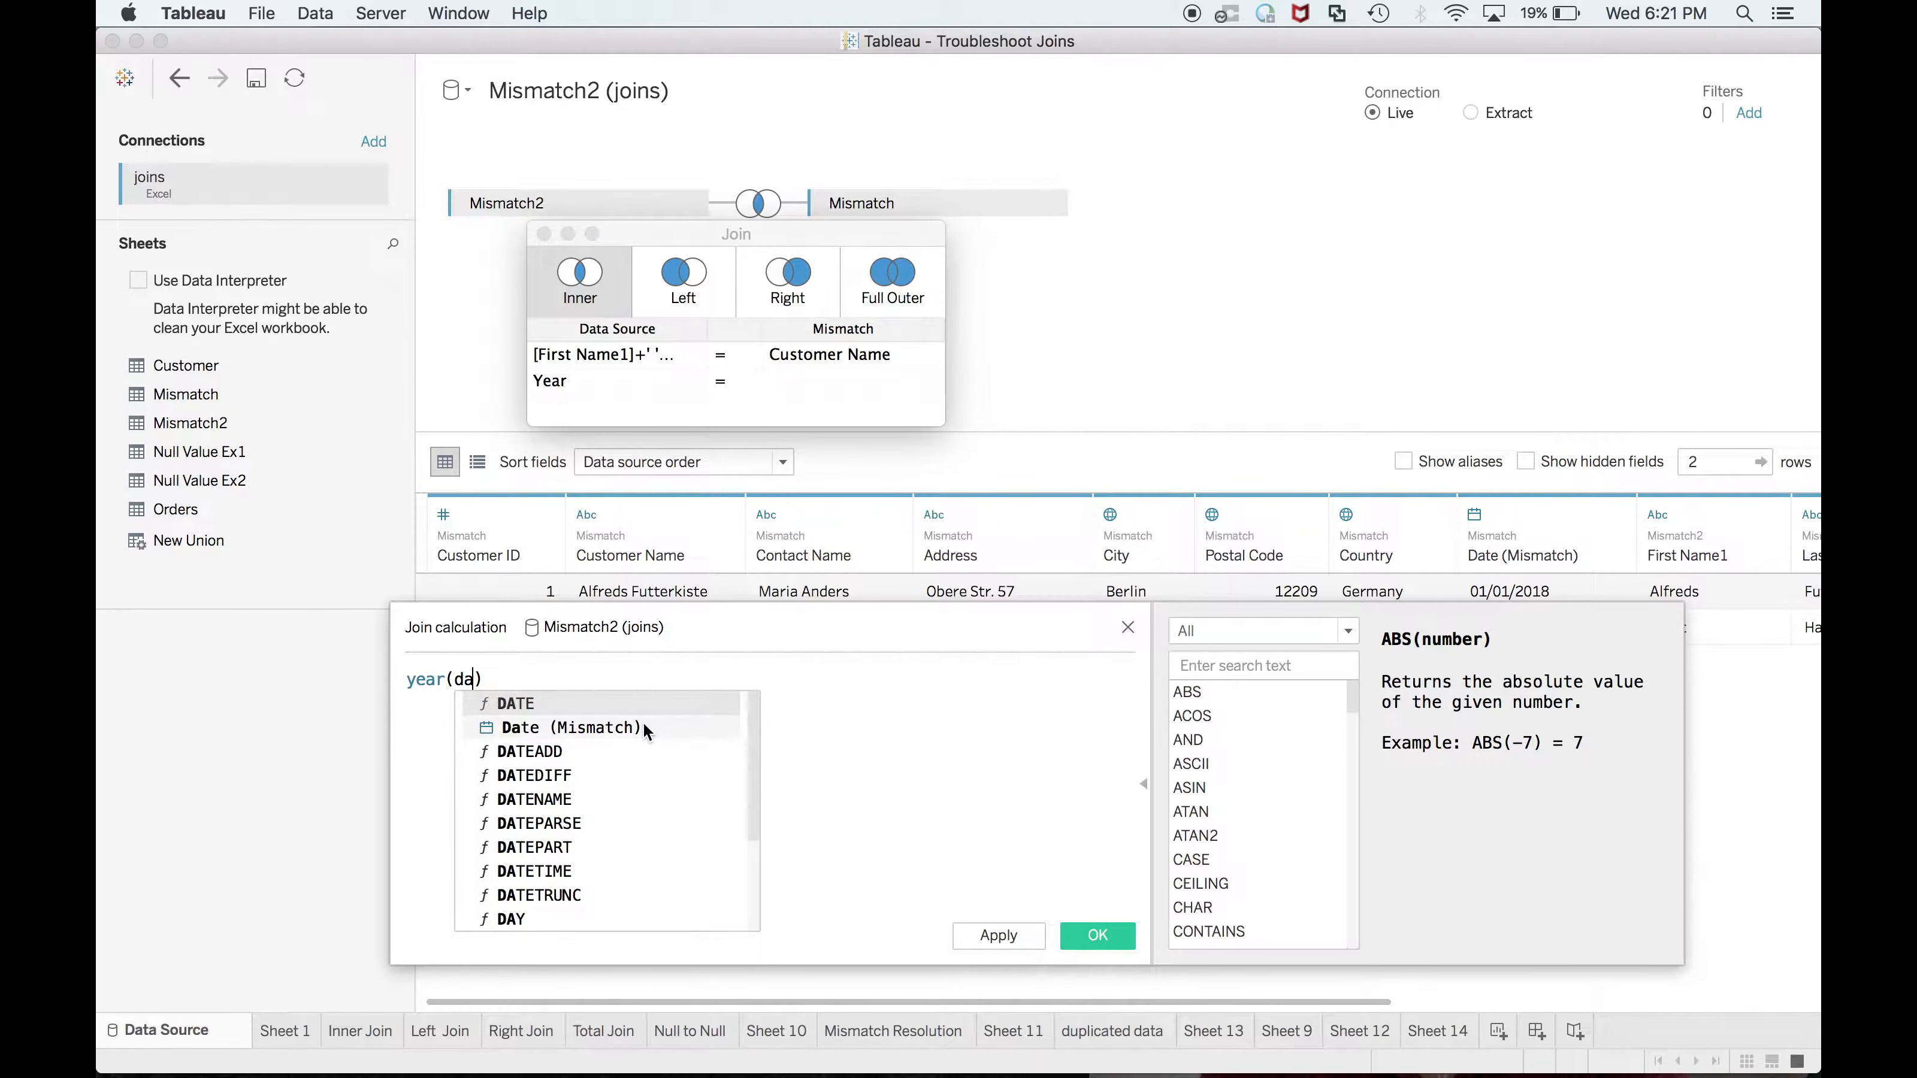
click(642, 727)
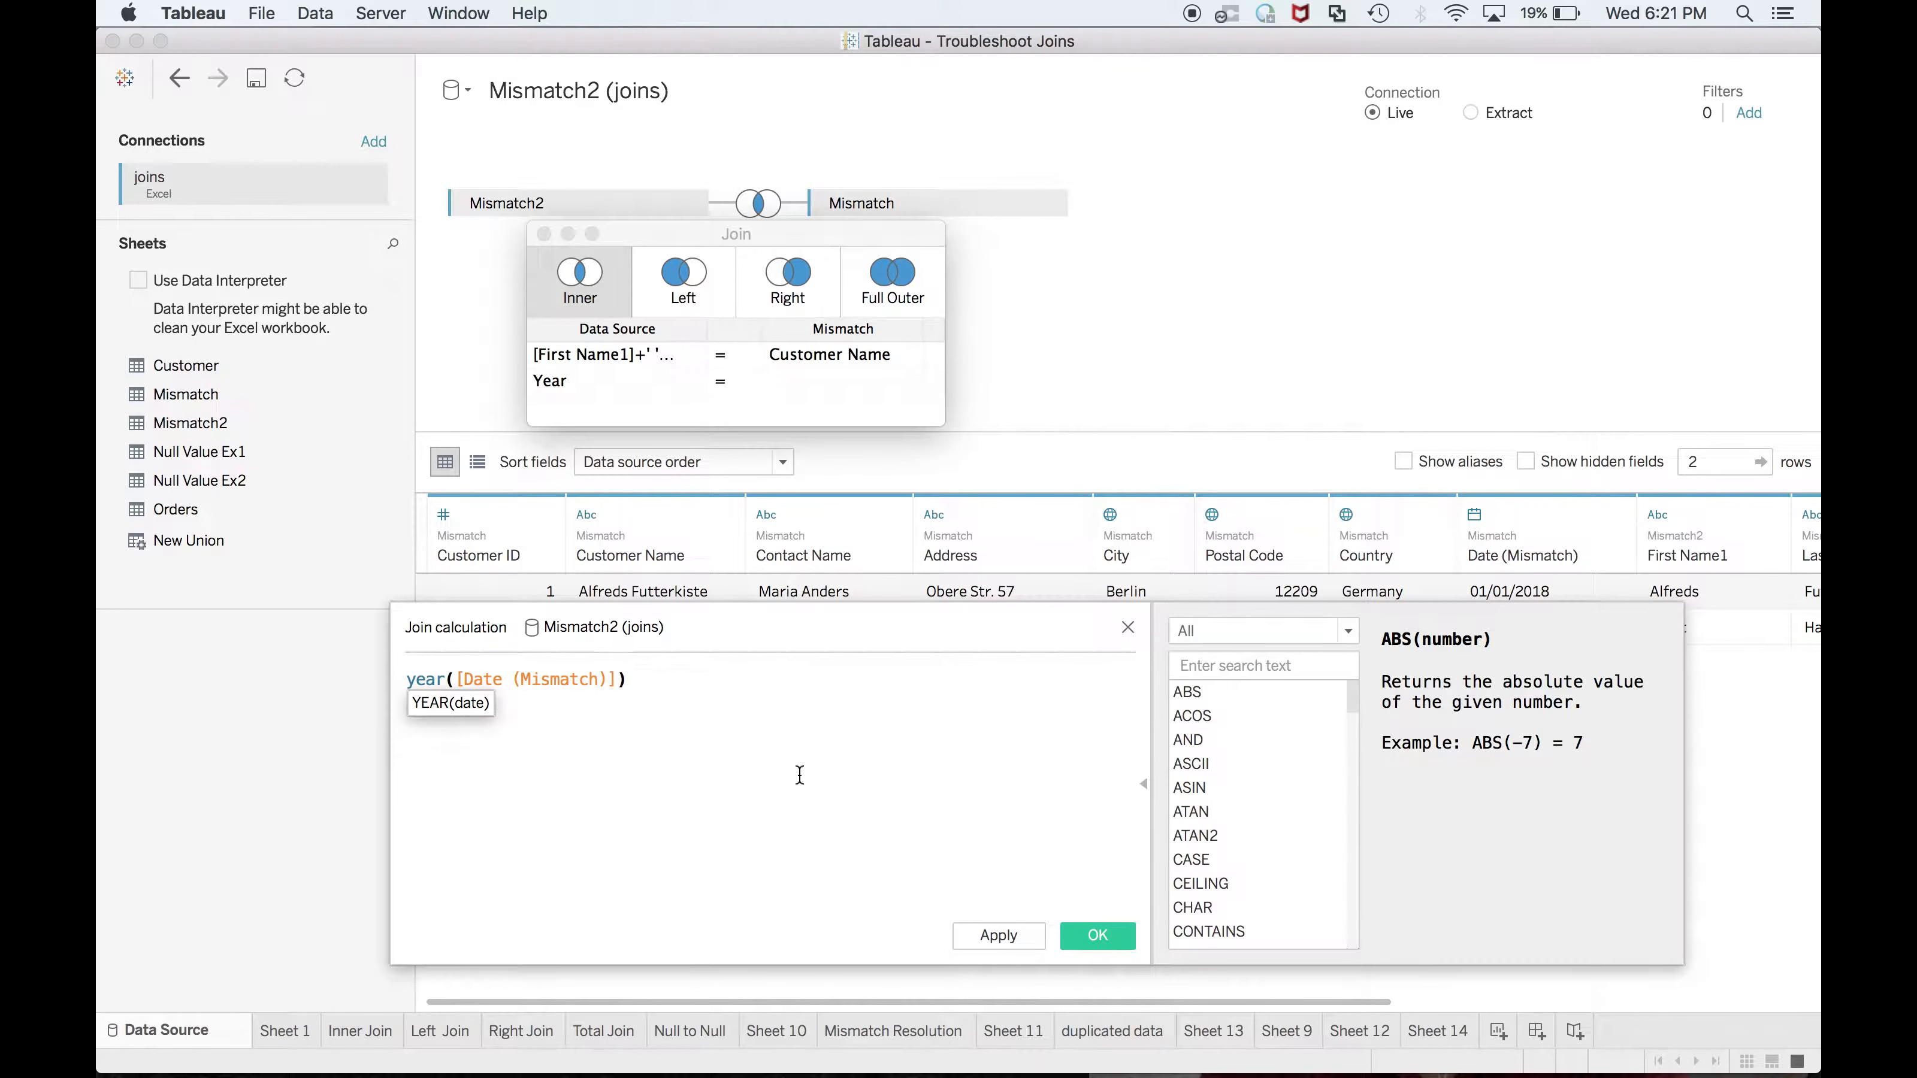
click(1121, 944)
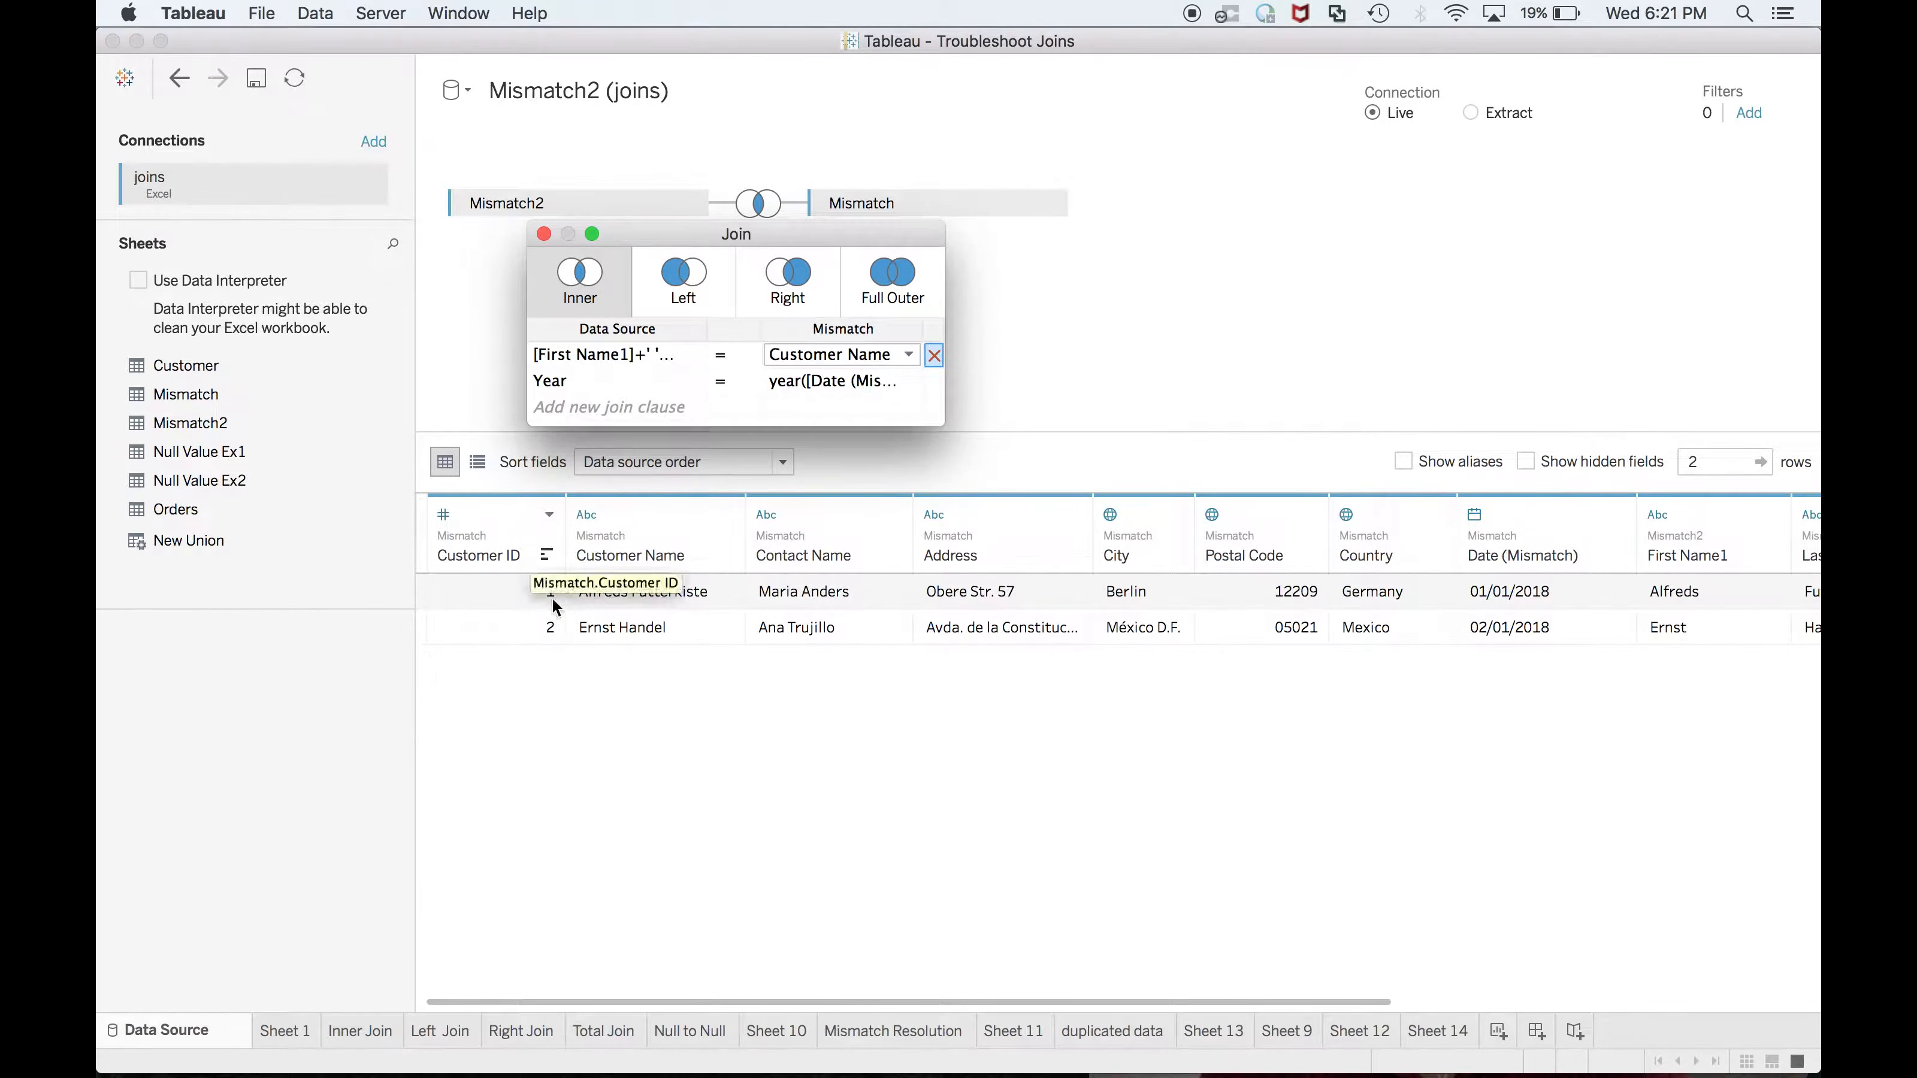
Switch to Excel and review the data rows of the Mismatch and Mismatch2 sheets that the join combines
key(super+Tab)
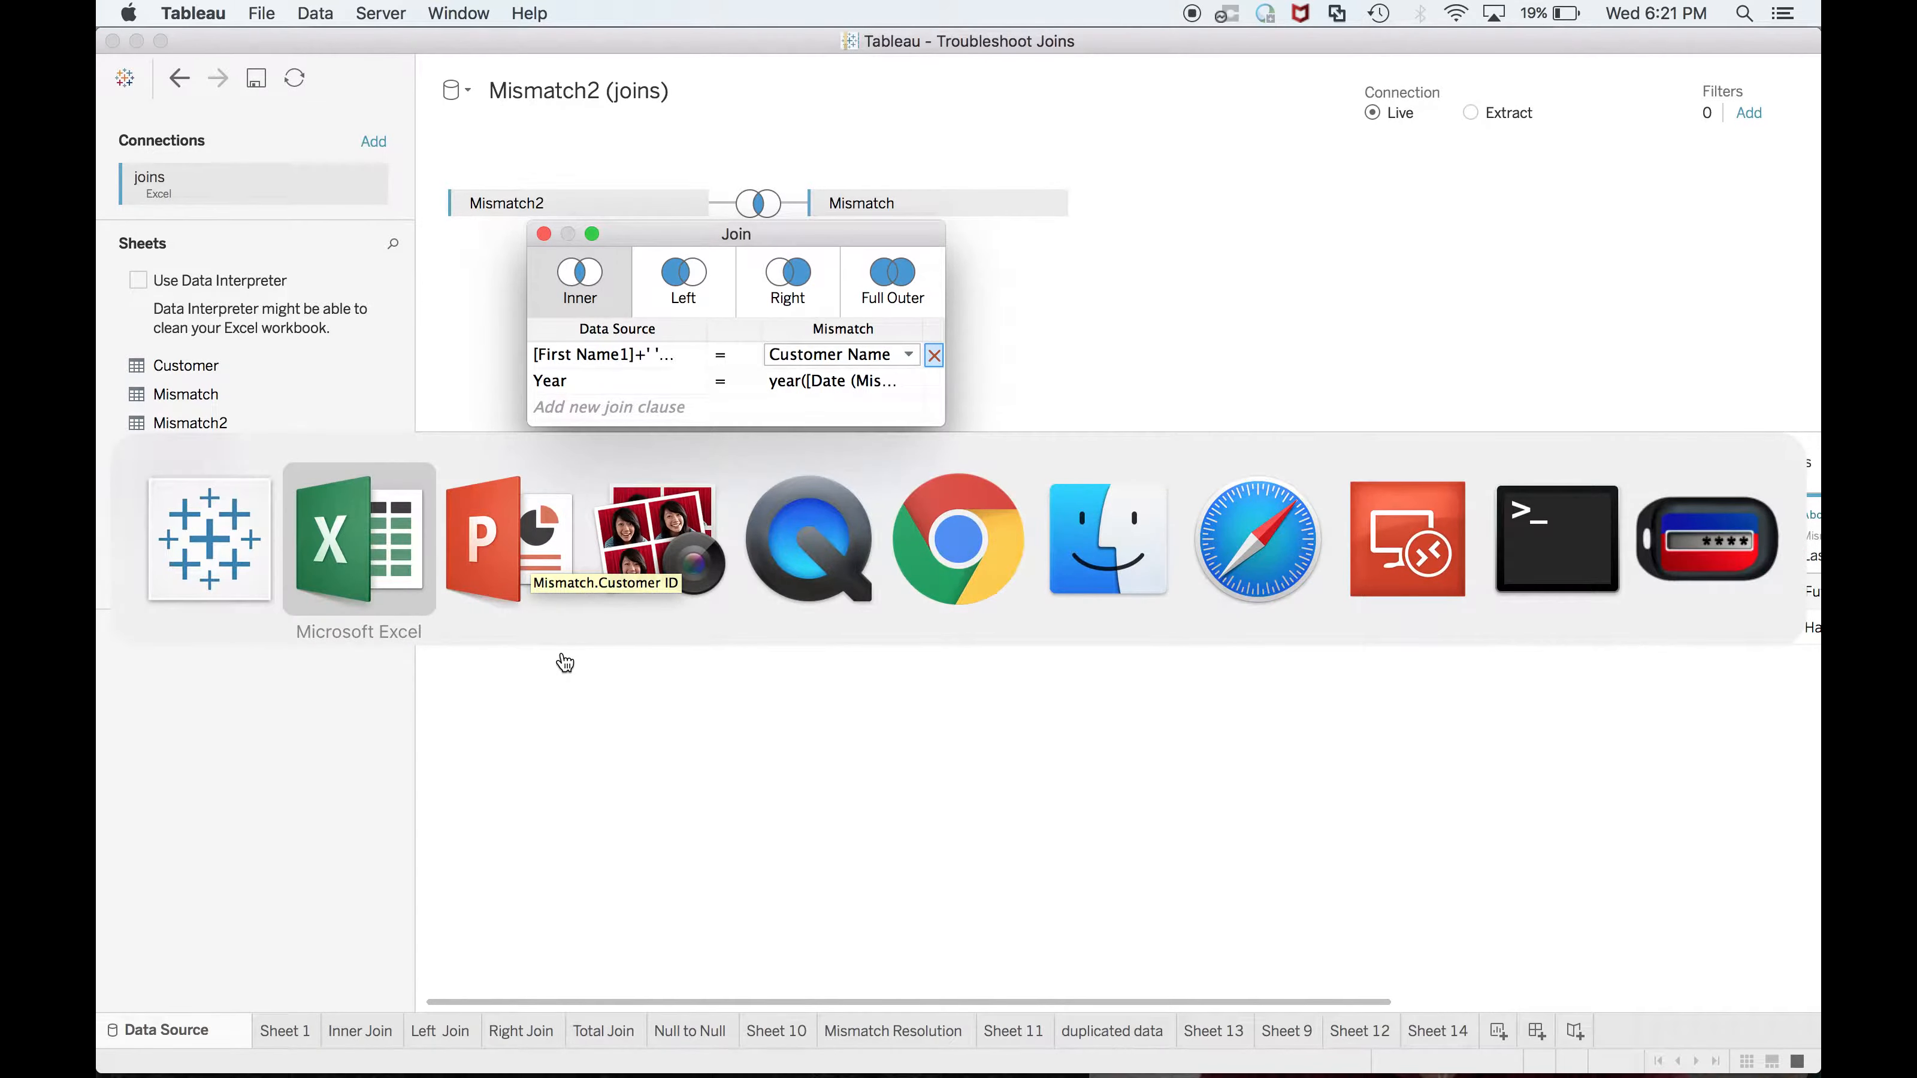
drag(214, 254, 1075, 295)
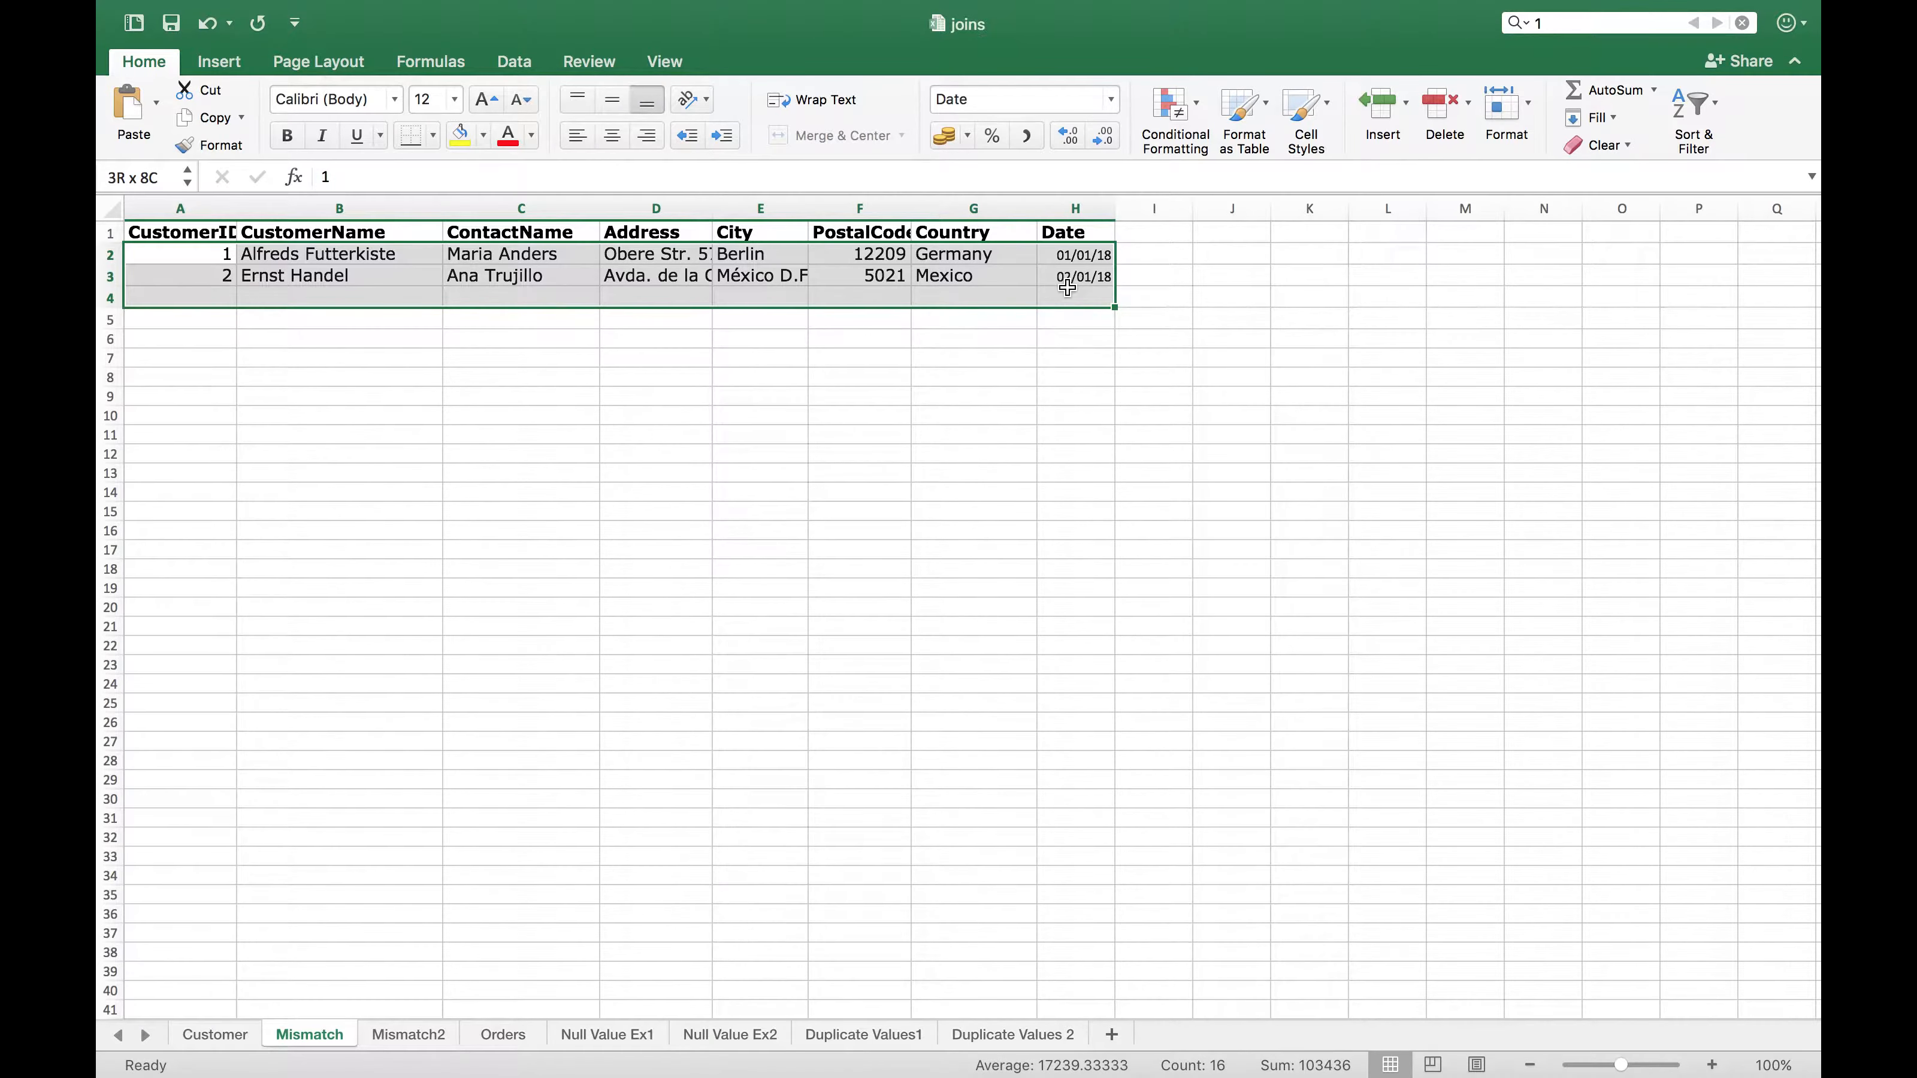
click(408, 1035)
click(308, 1035)
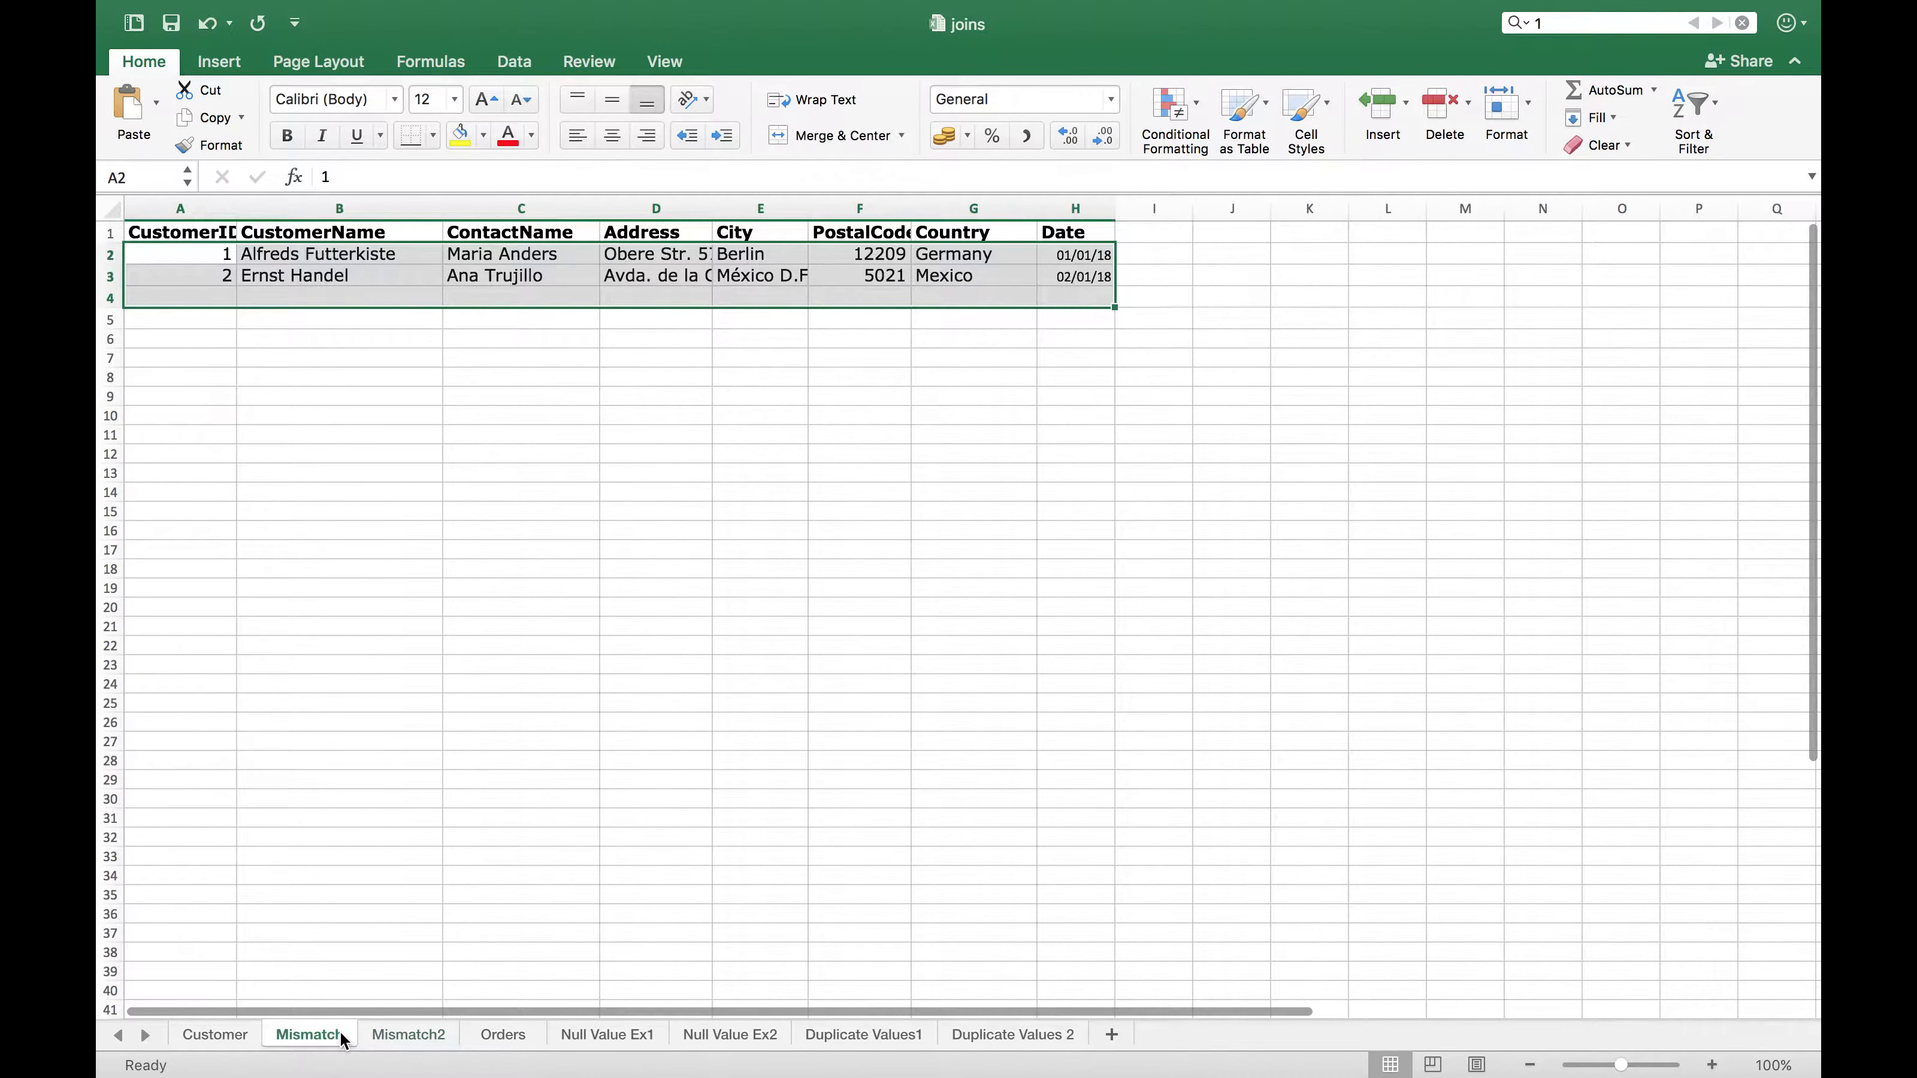
Switch to PowerPoint and review the agenda slide on troubleshooting joins
key(super+Tab)
key(super+Tab)
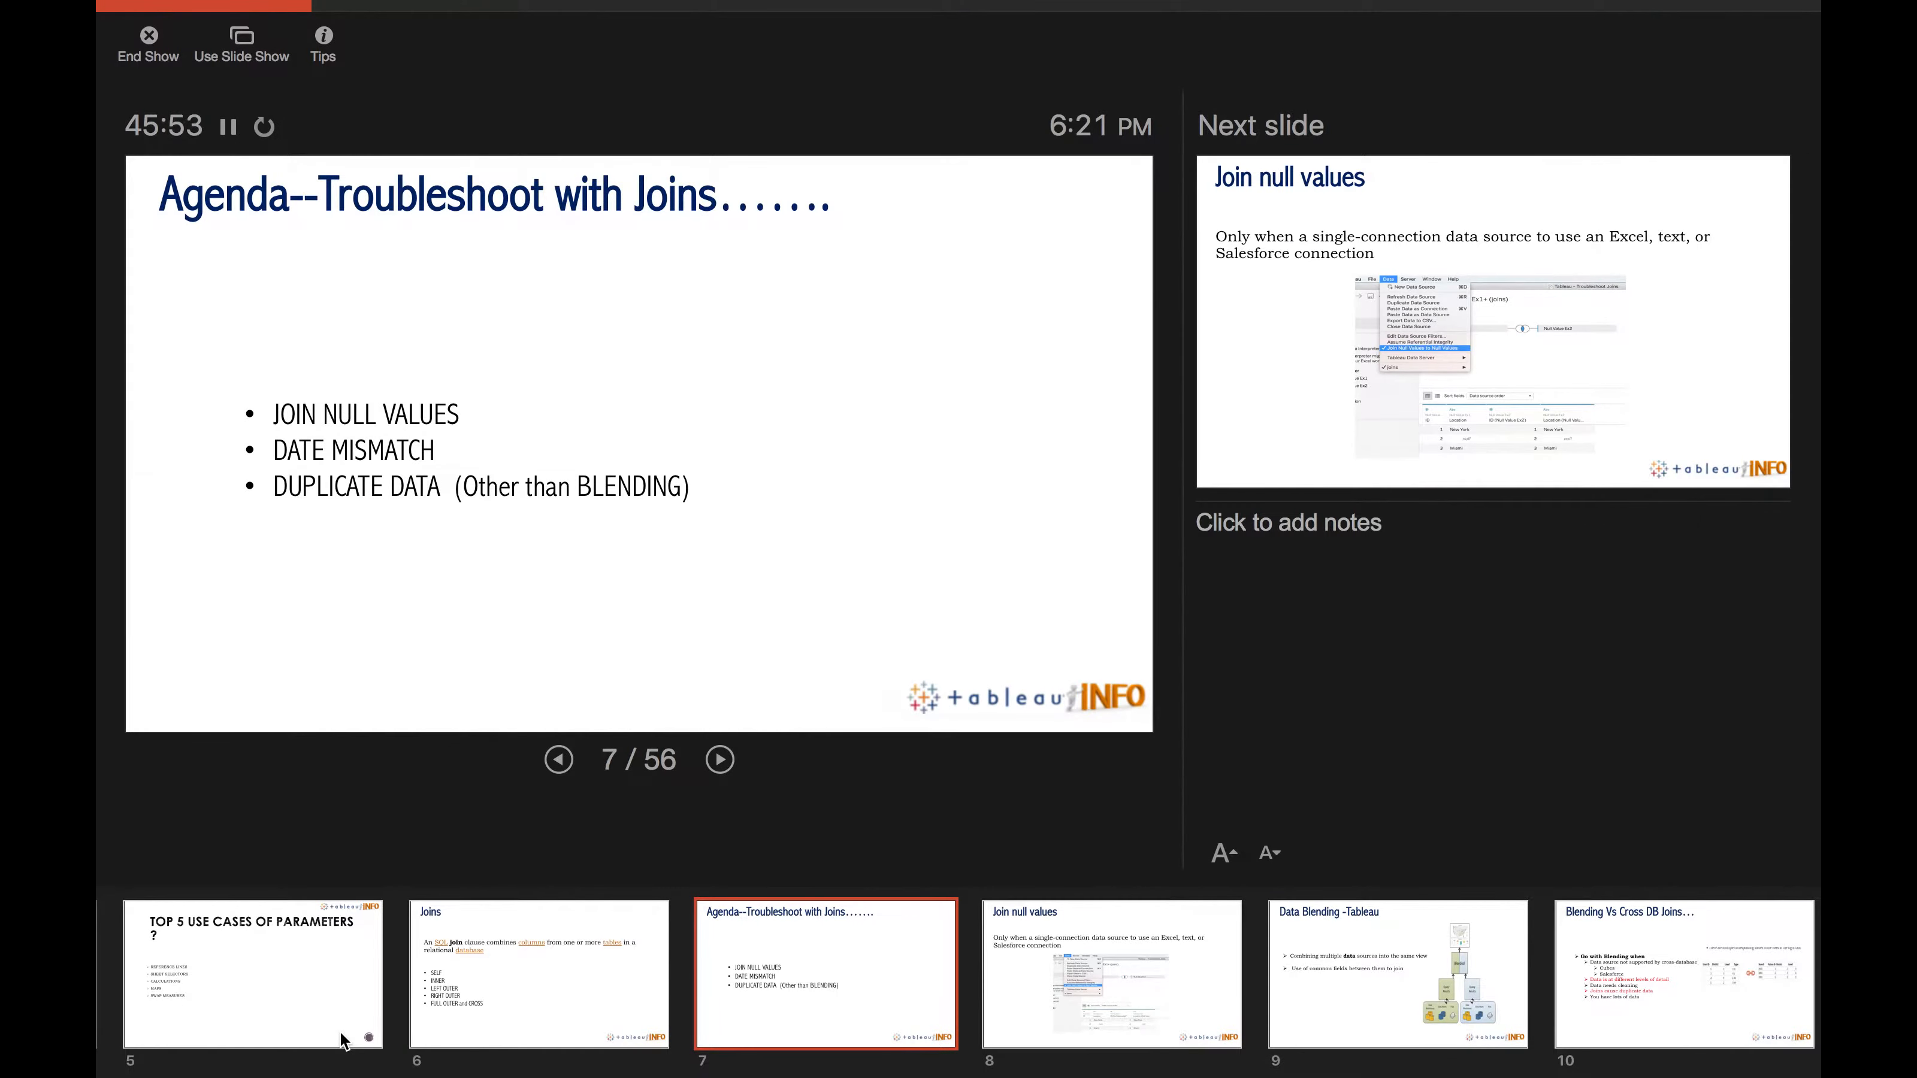
key(super+Tab)
key(super+Tab)
key(super+Tab)
key(super+Tab)
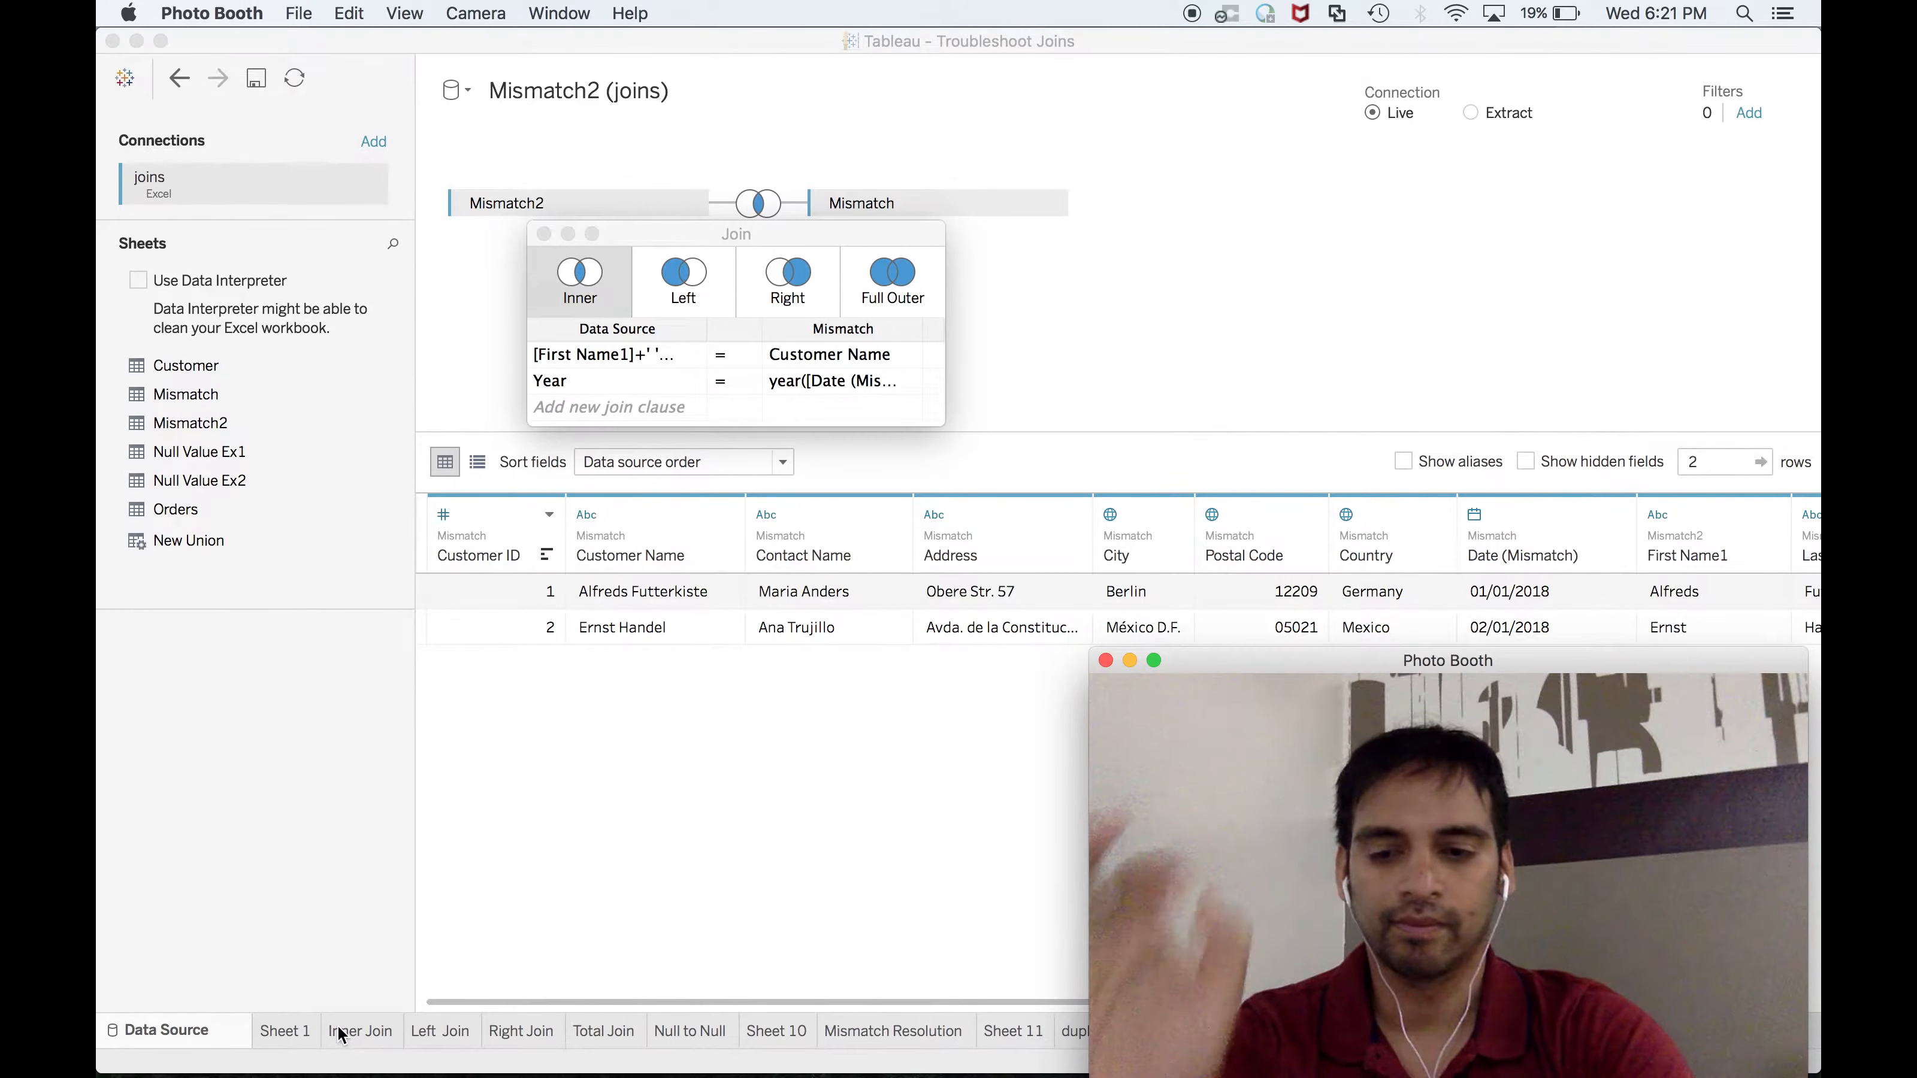
key(super+Tab)
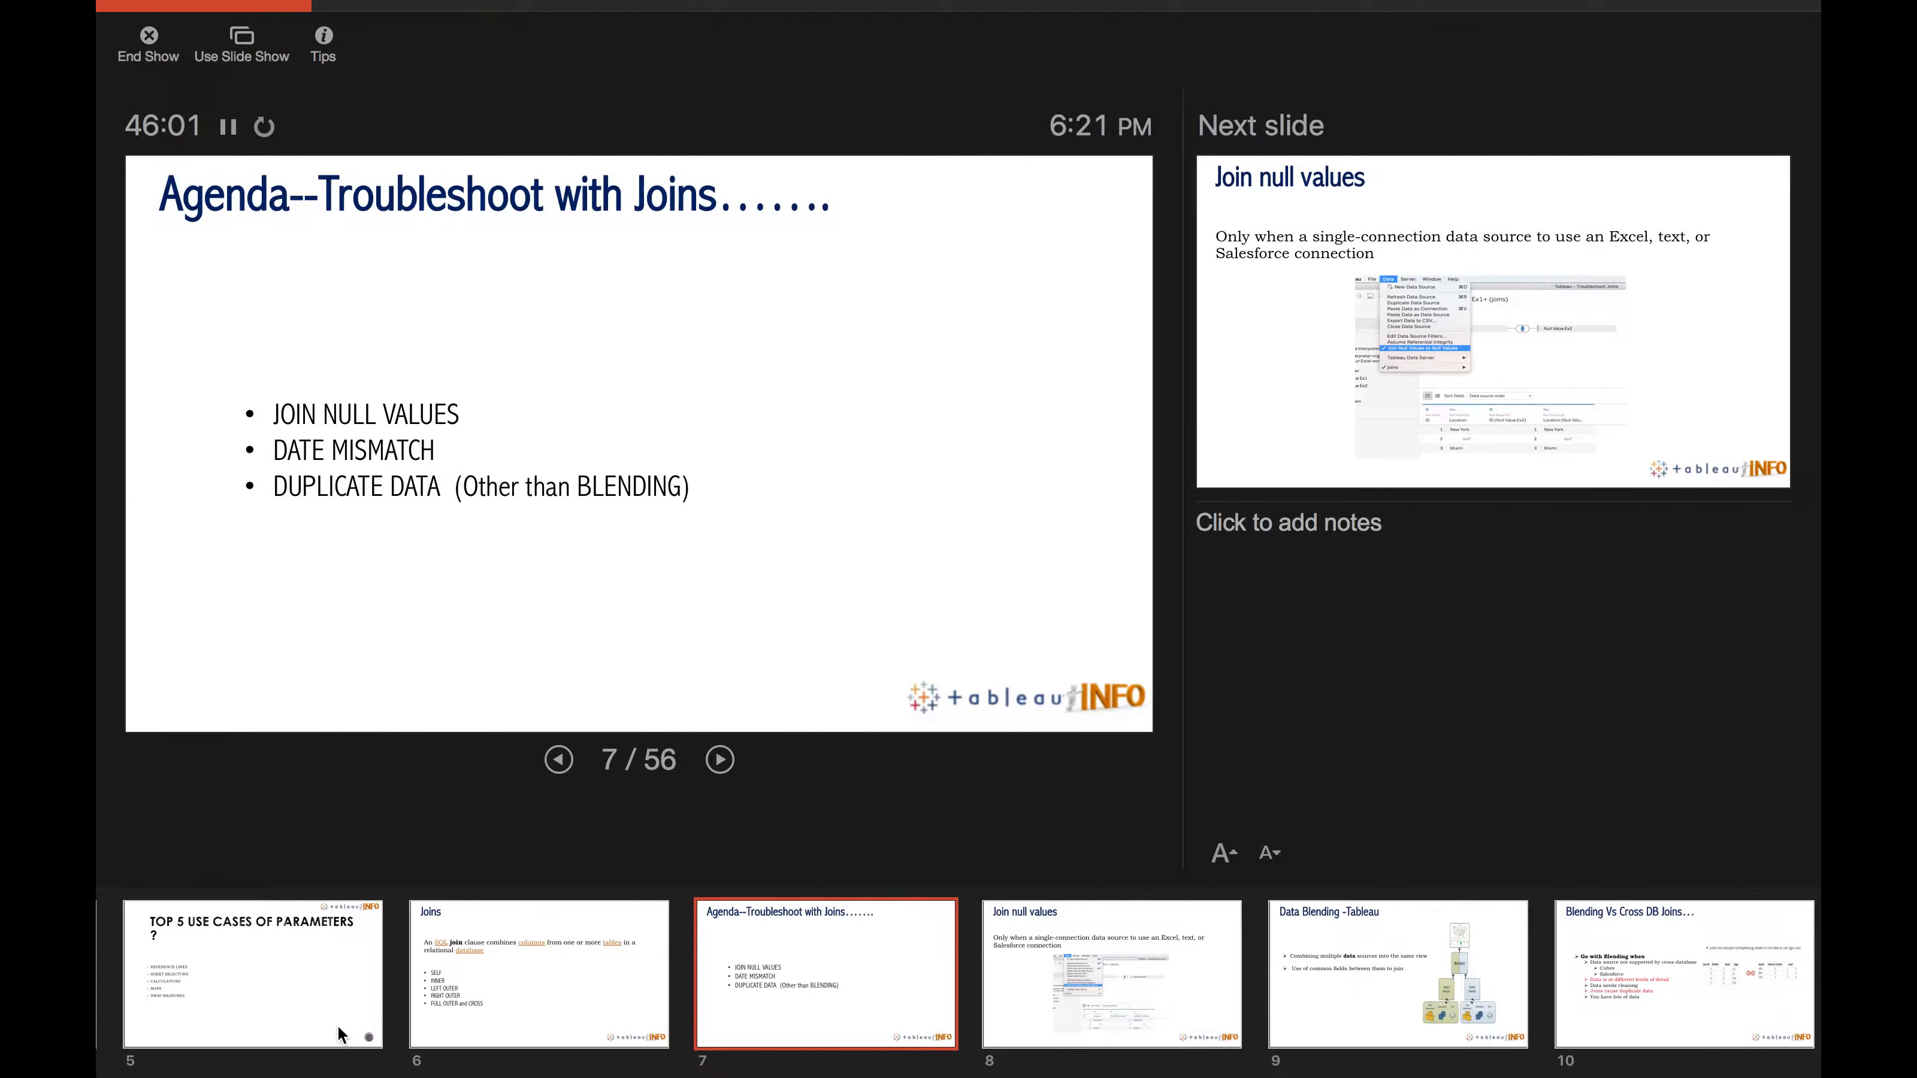
Switch to the joins workbook in Excel and compare the Duplicate Values1 and Duplicate Values 2 sheets
key(super+Tab)
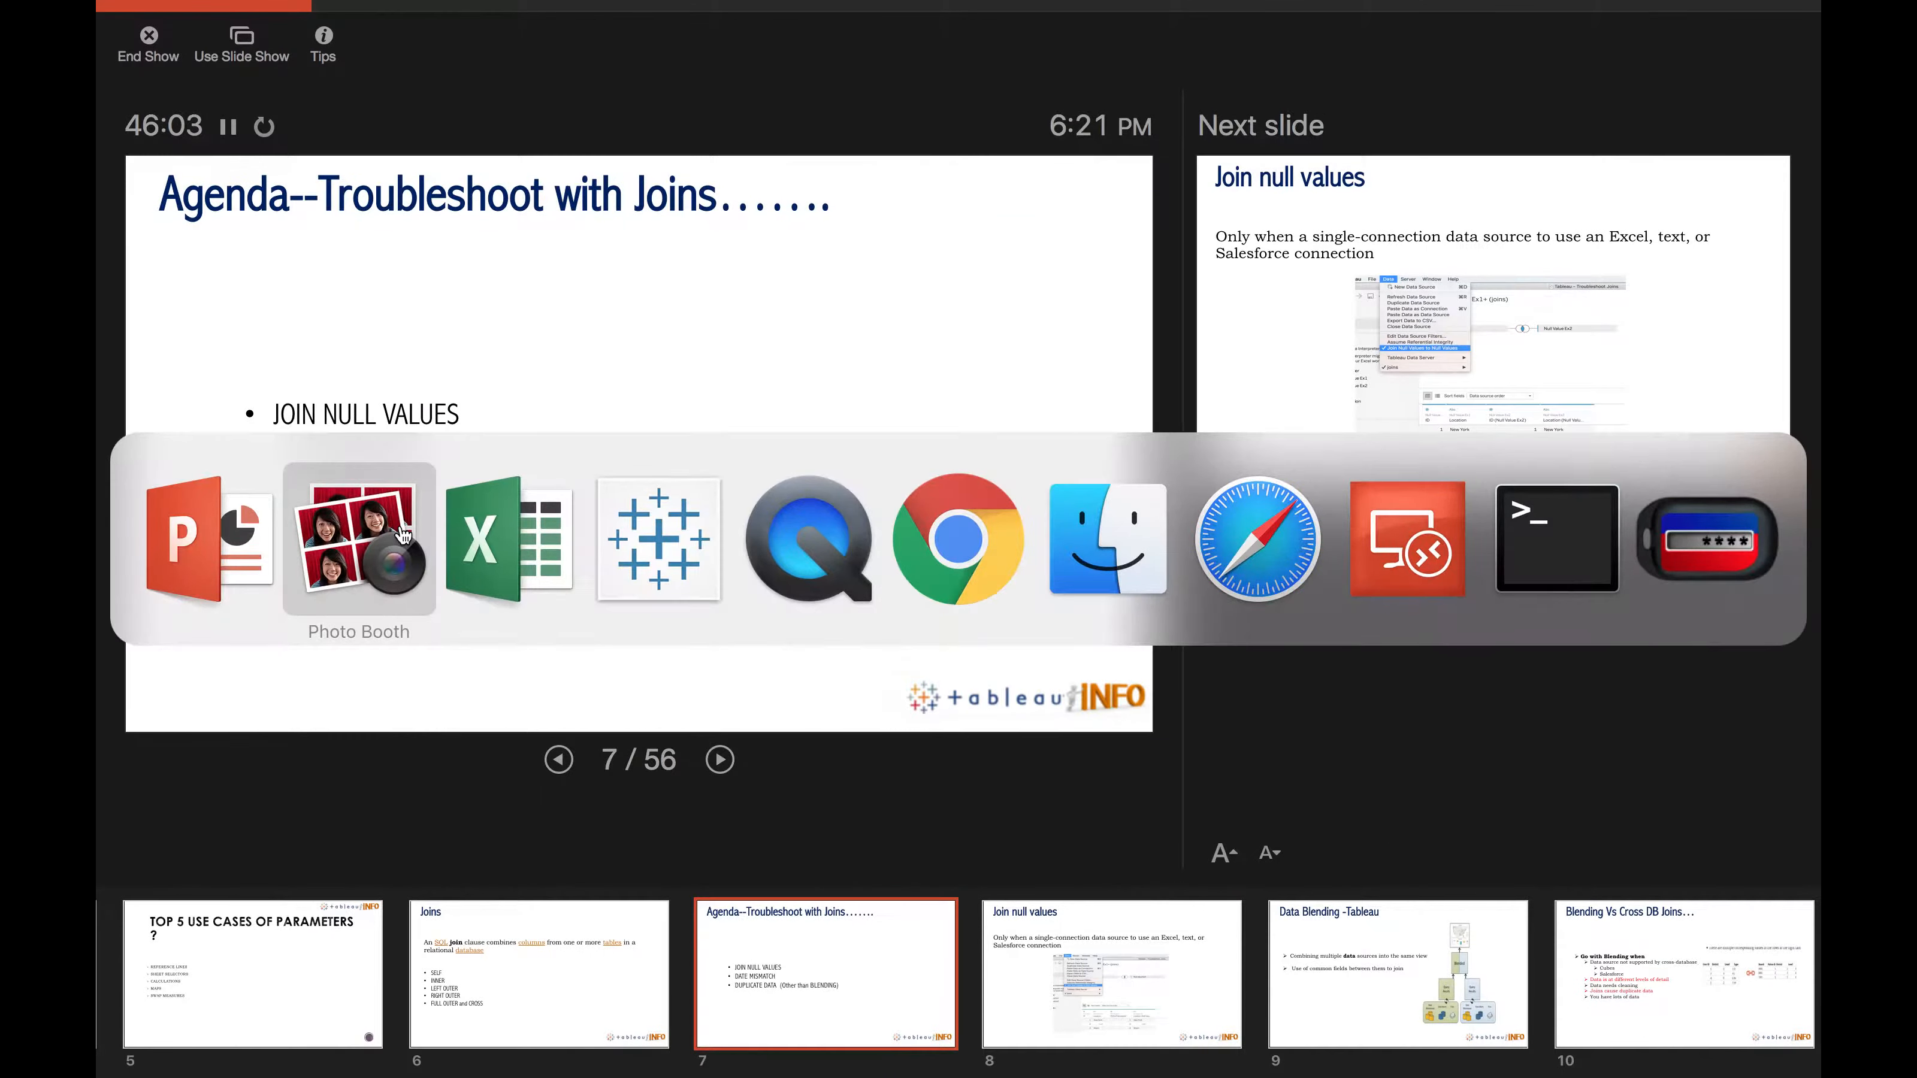
key(super+Tab)
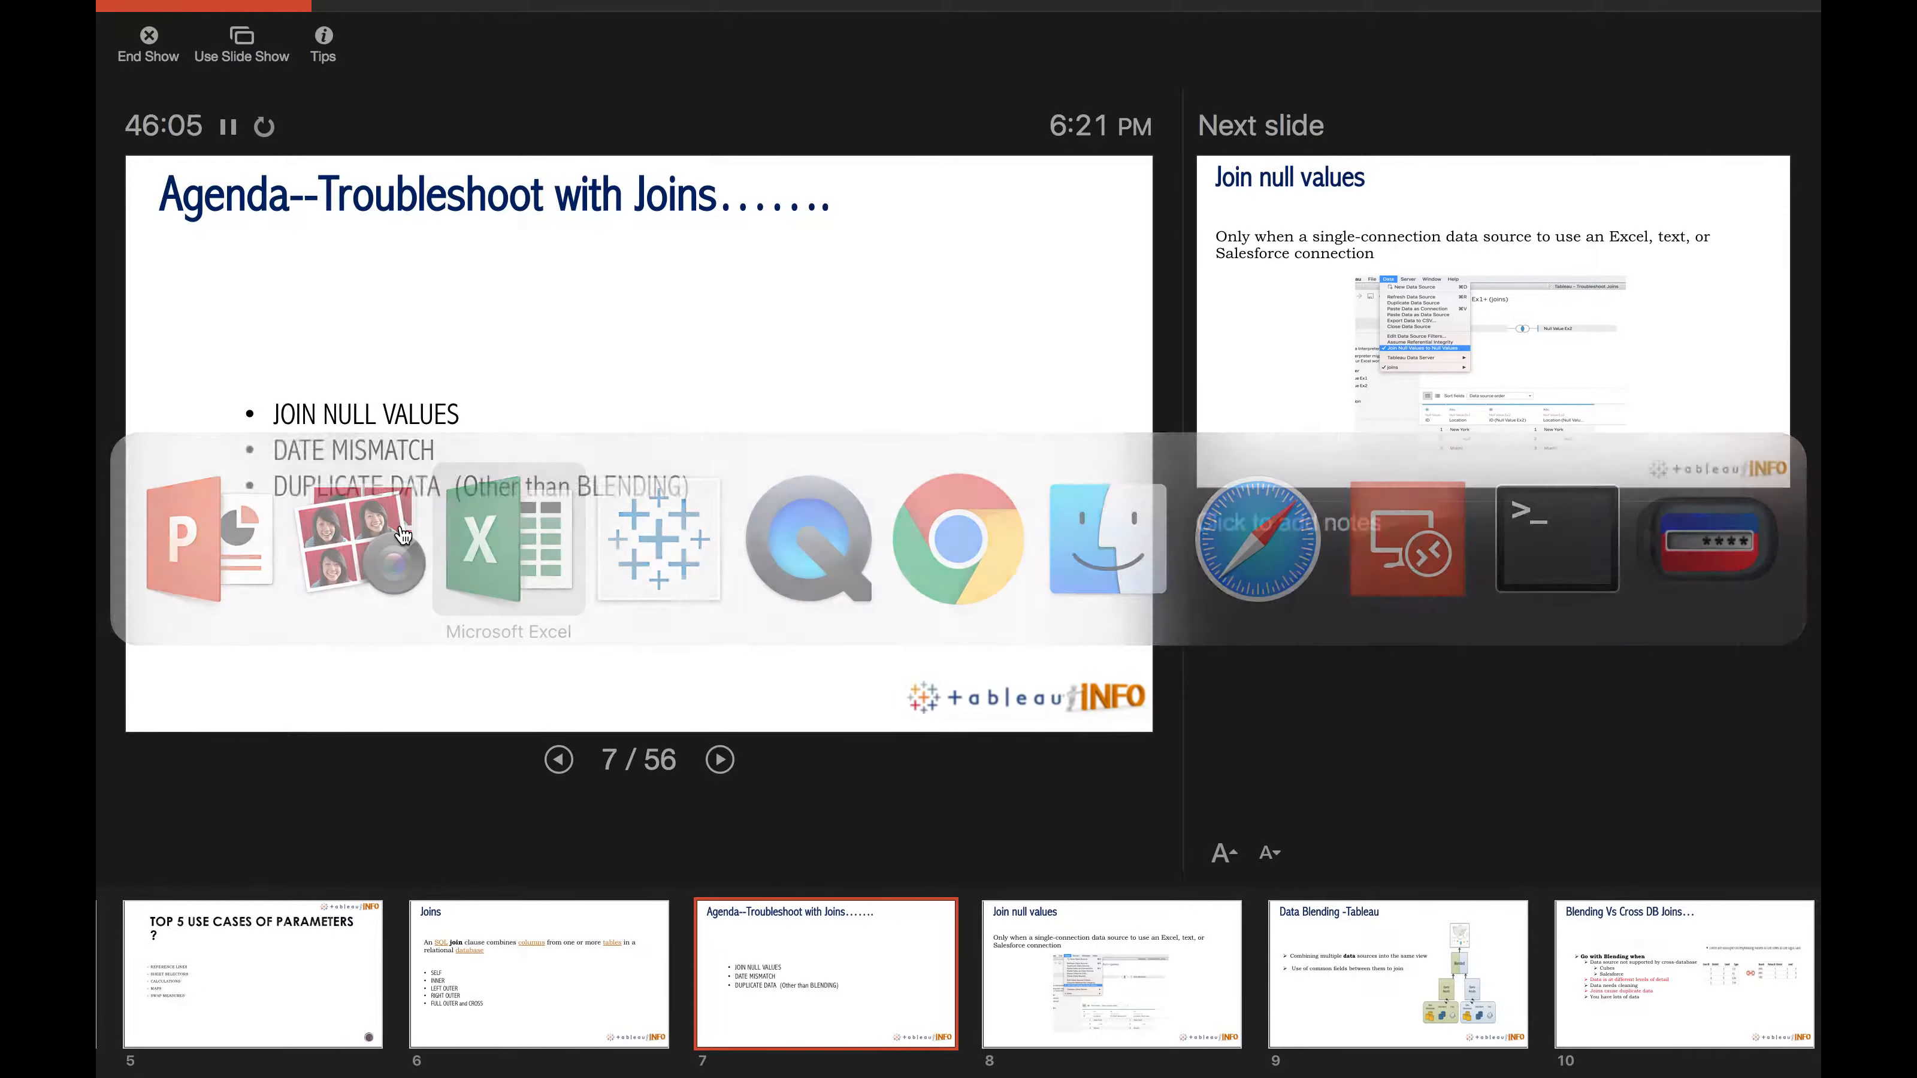
click(820, 1036)
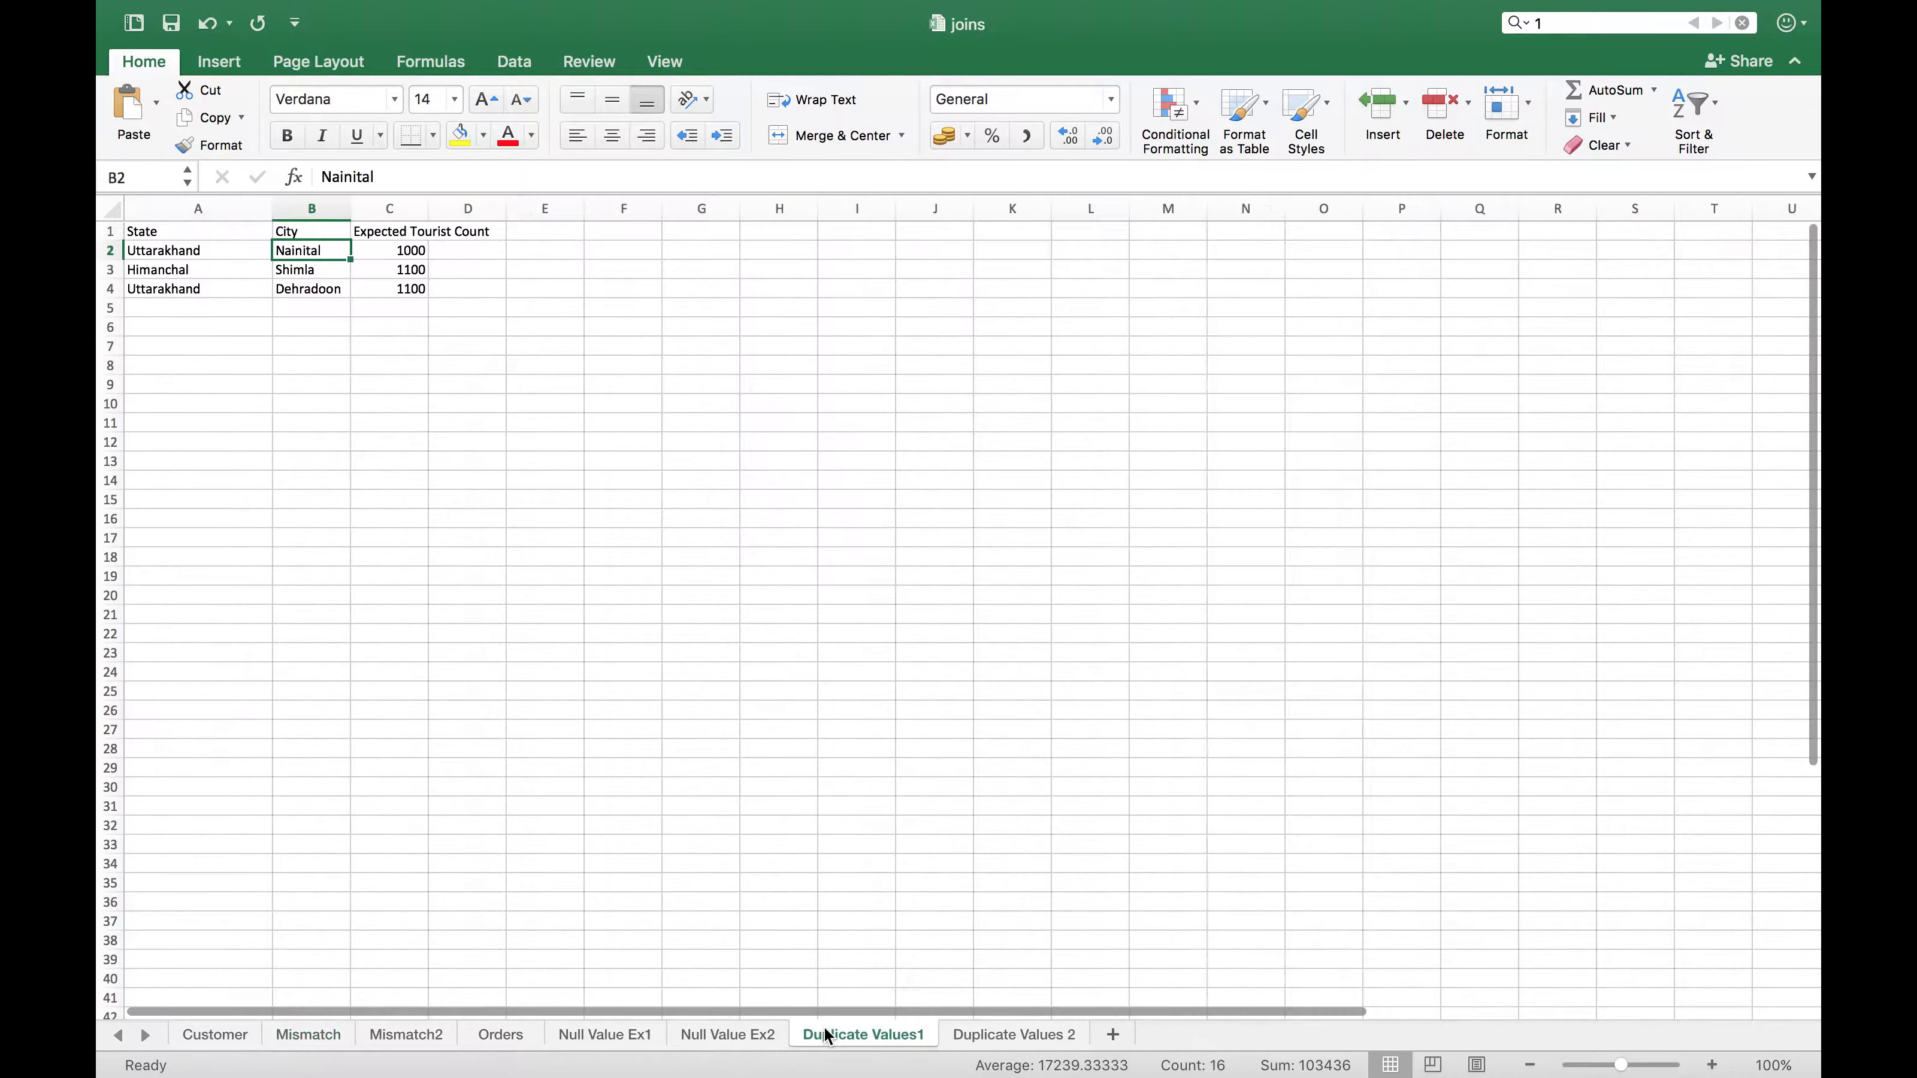
click(1026, 1044)
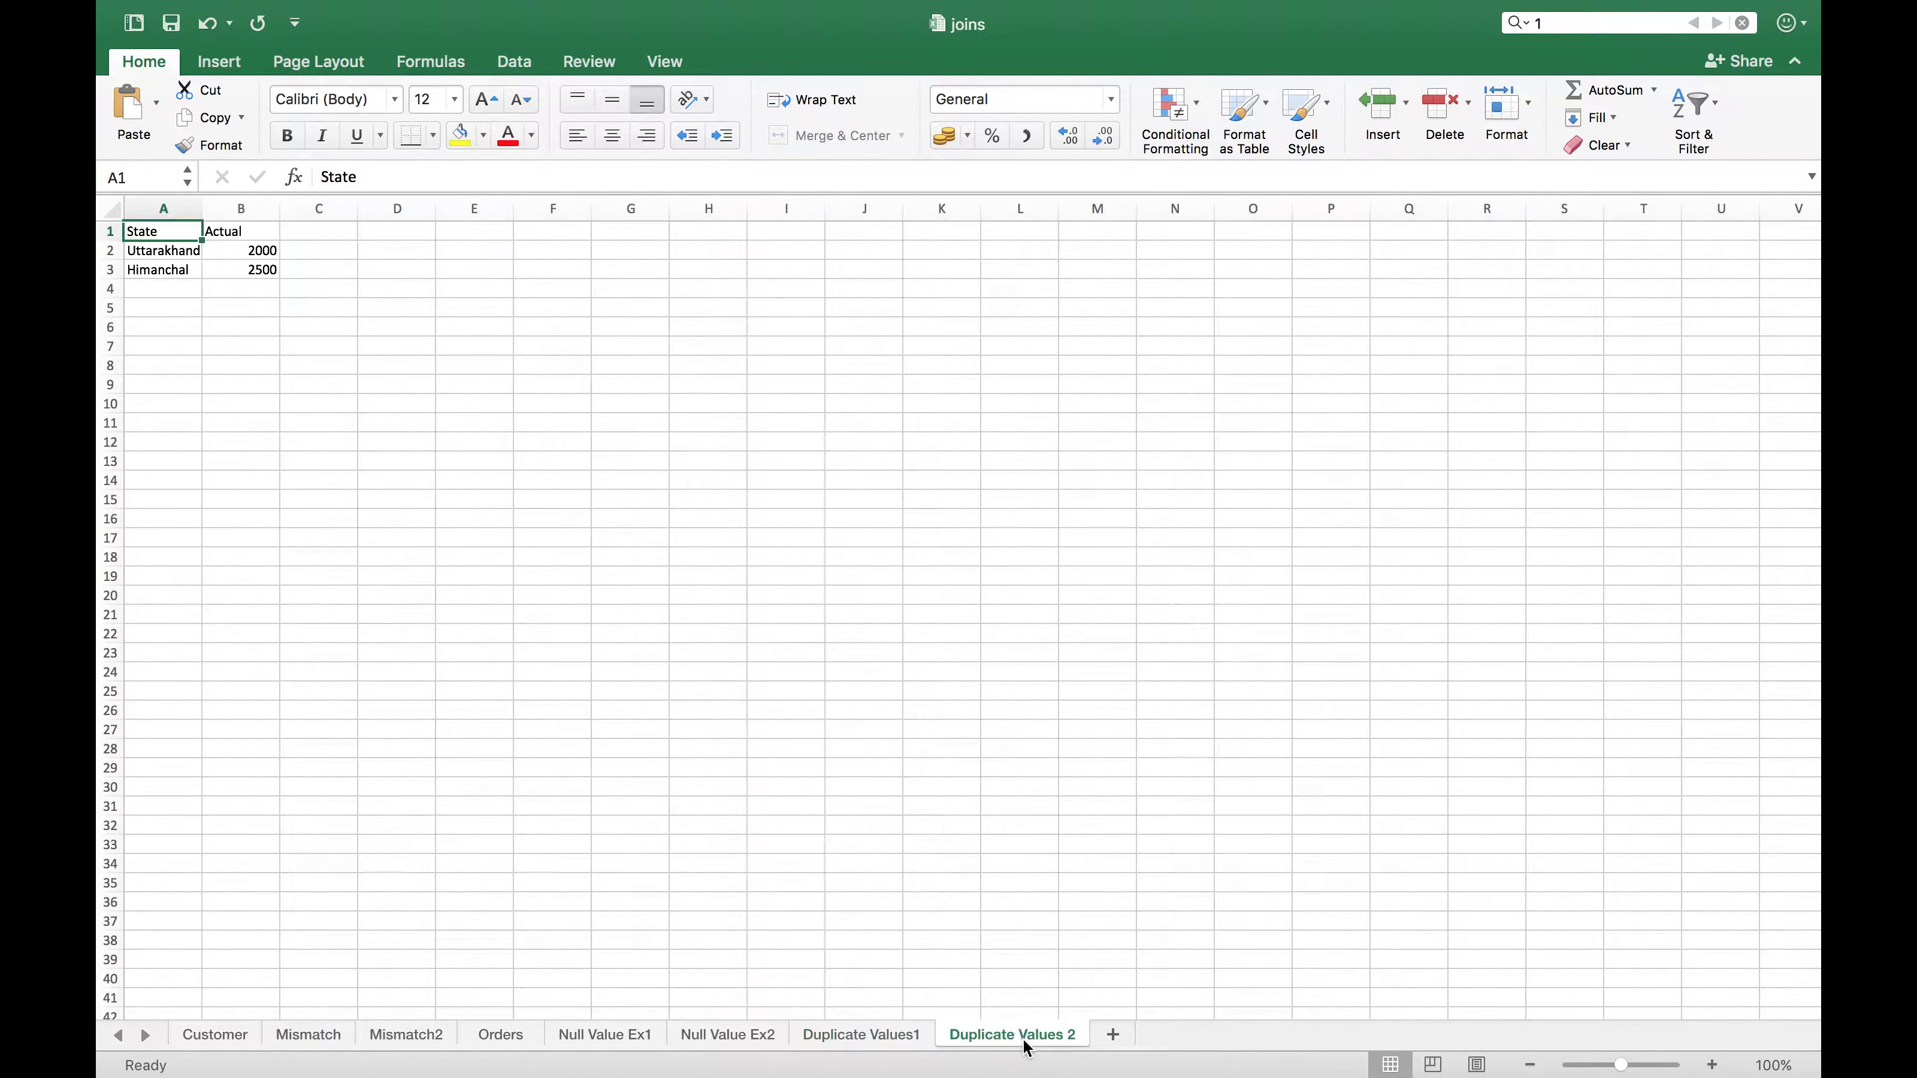
click(859, 1036)
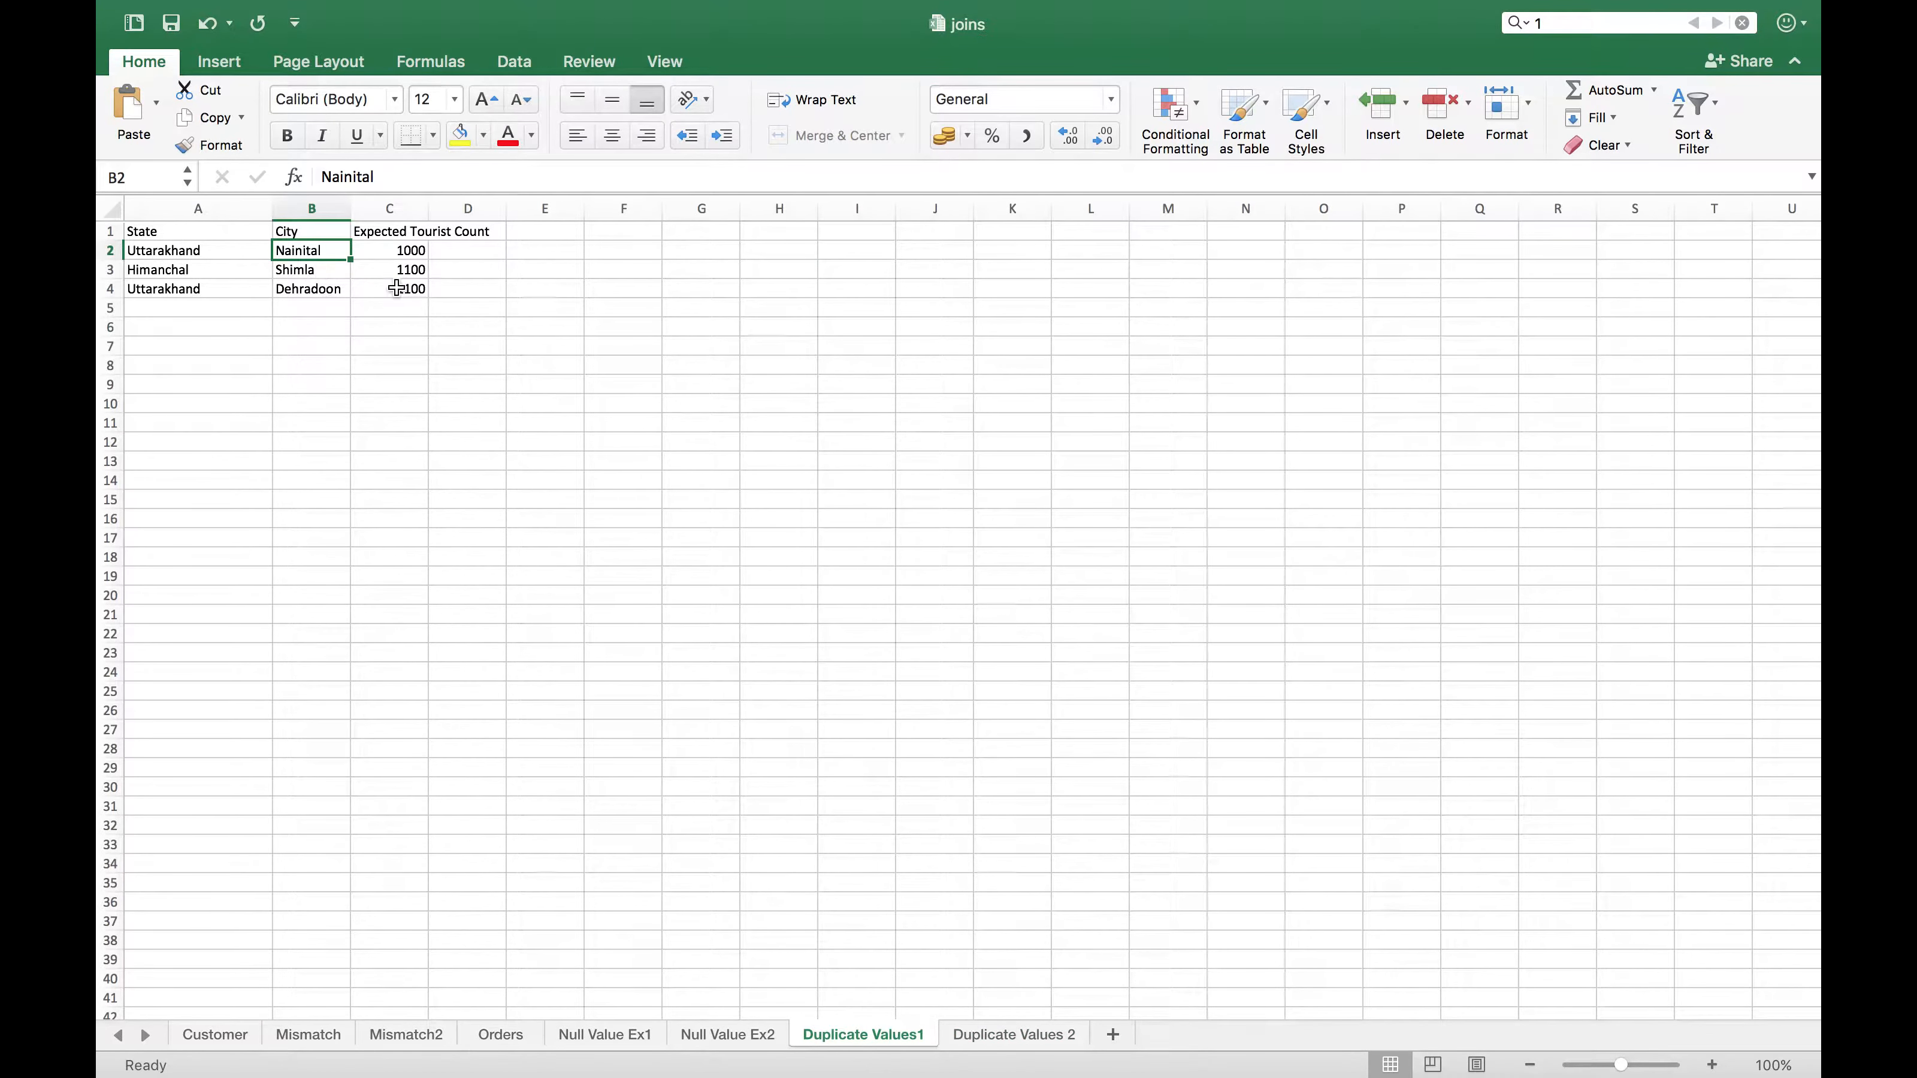
Review the Duplicate Values 2 sheet, and switch to Tableau to look through the duplicated data, Sheet 13, Sheet 9 and Sheet 12 worksheets
click(1008, 1046)
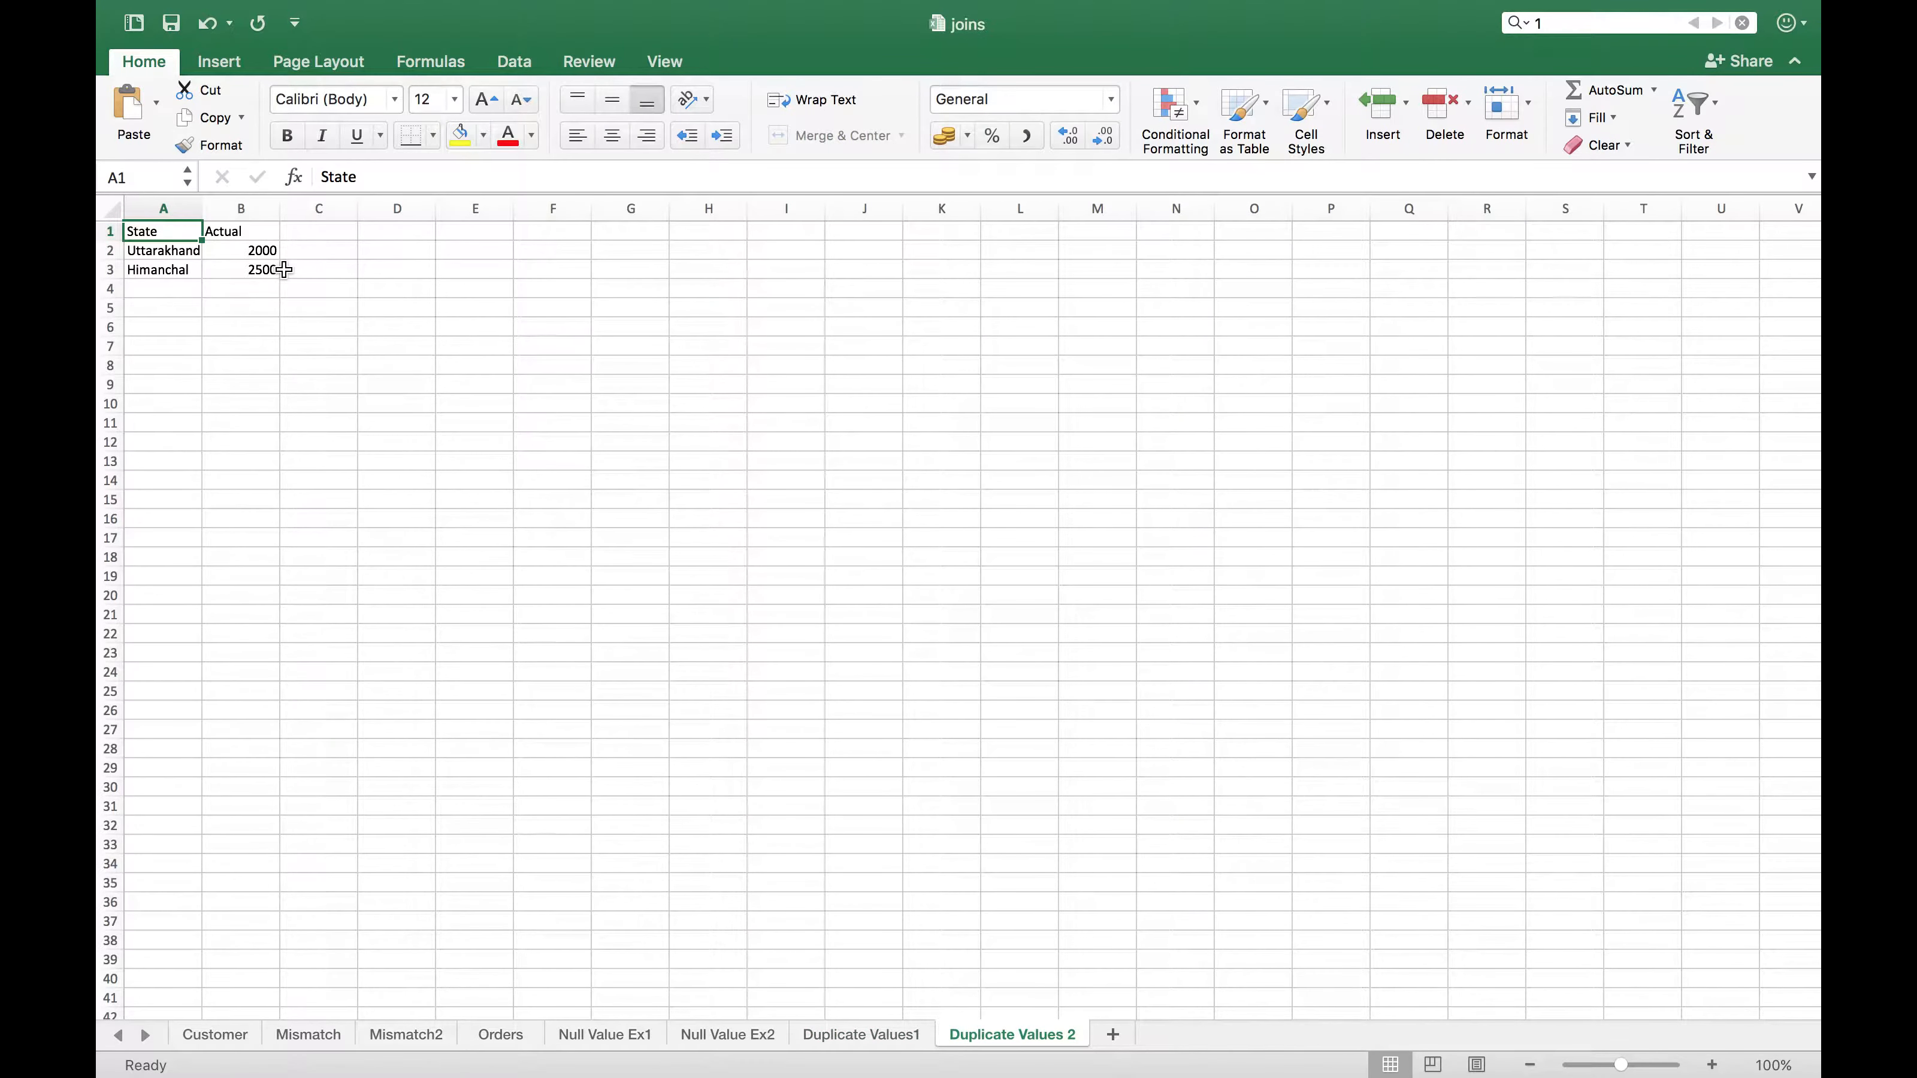
key(super+Tab)
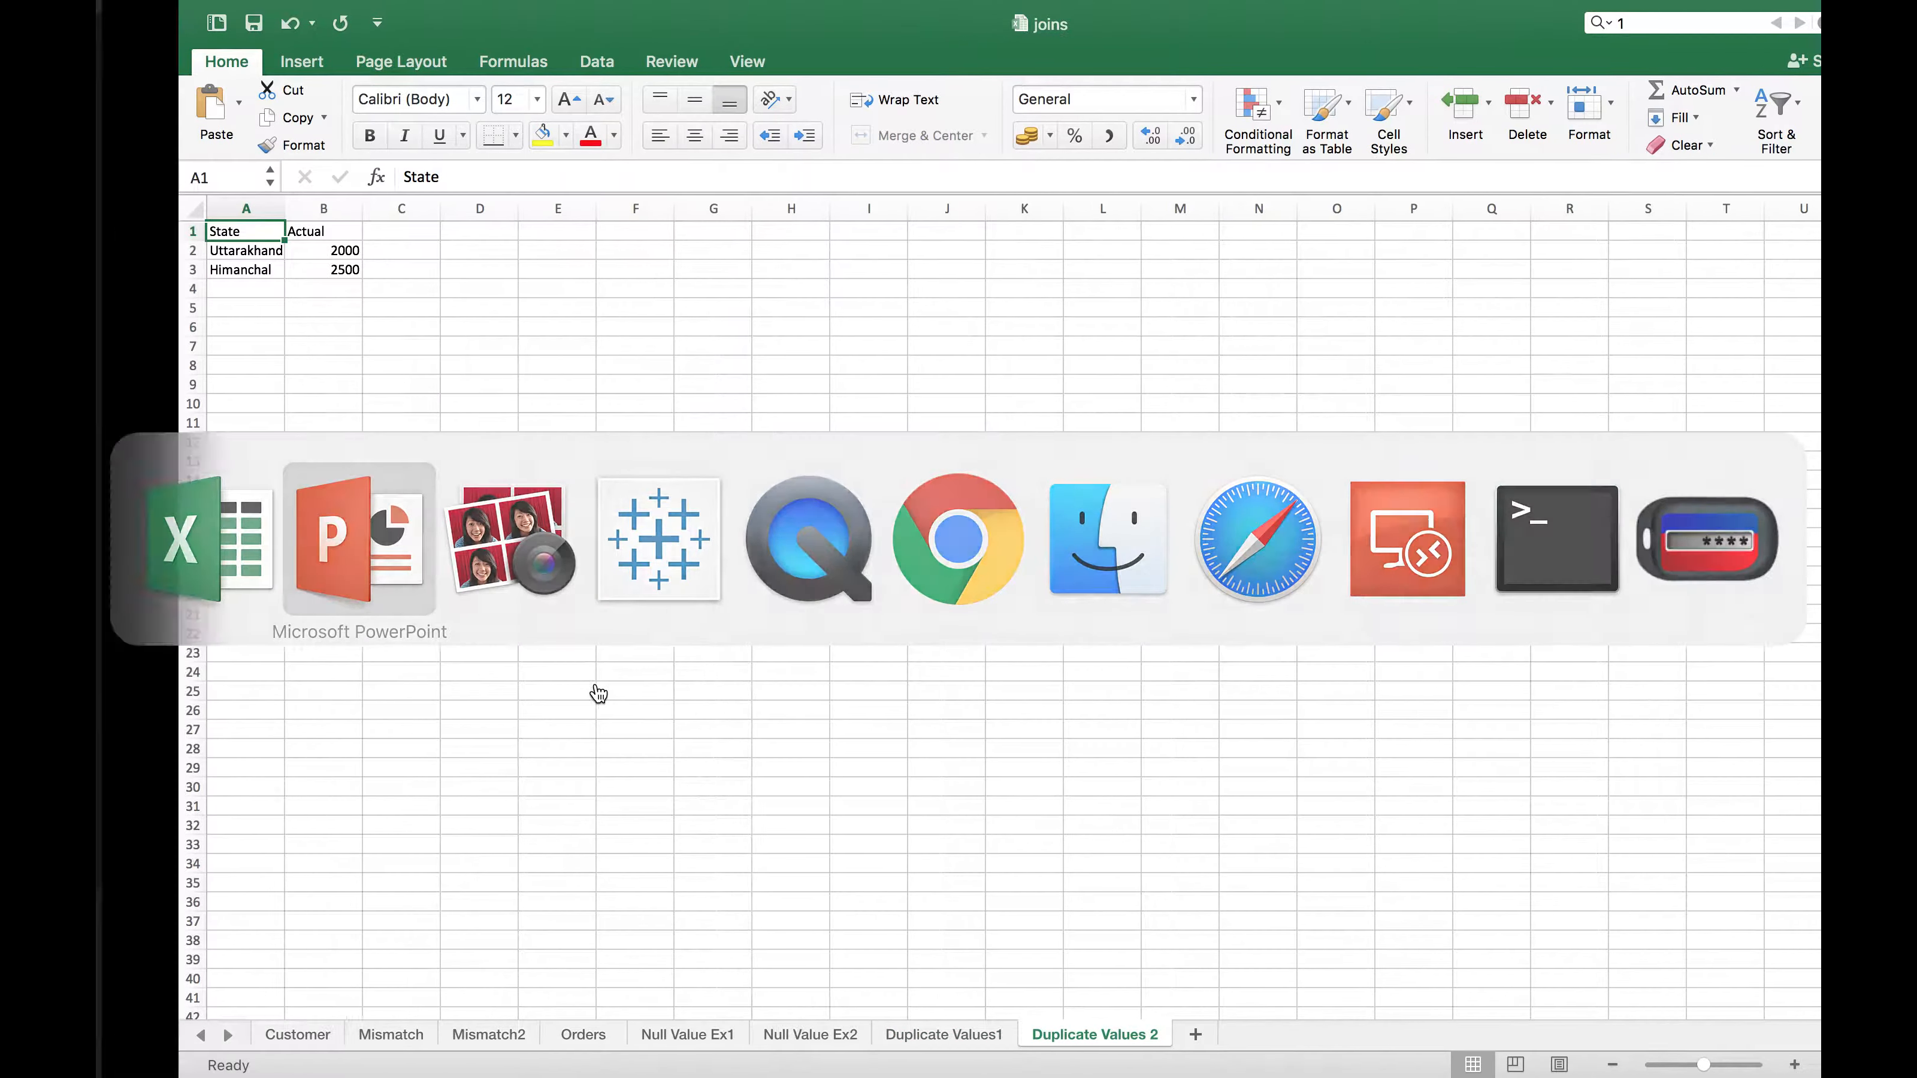
key(super+Tab)
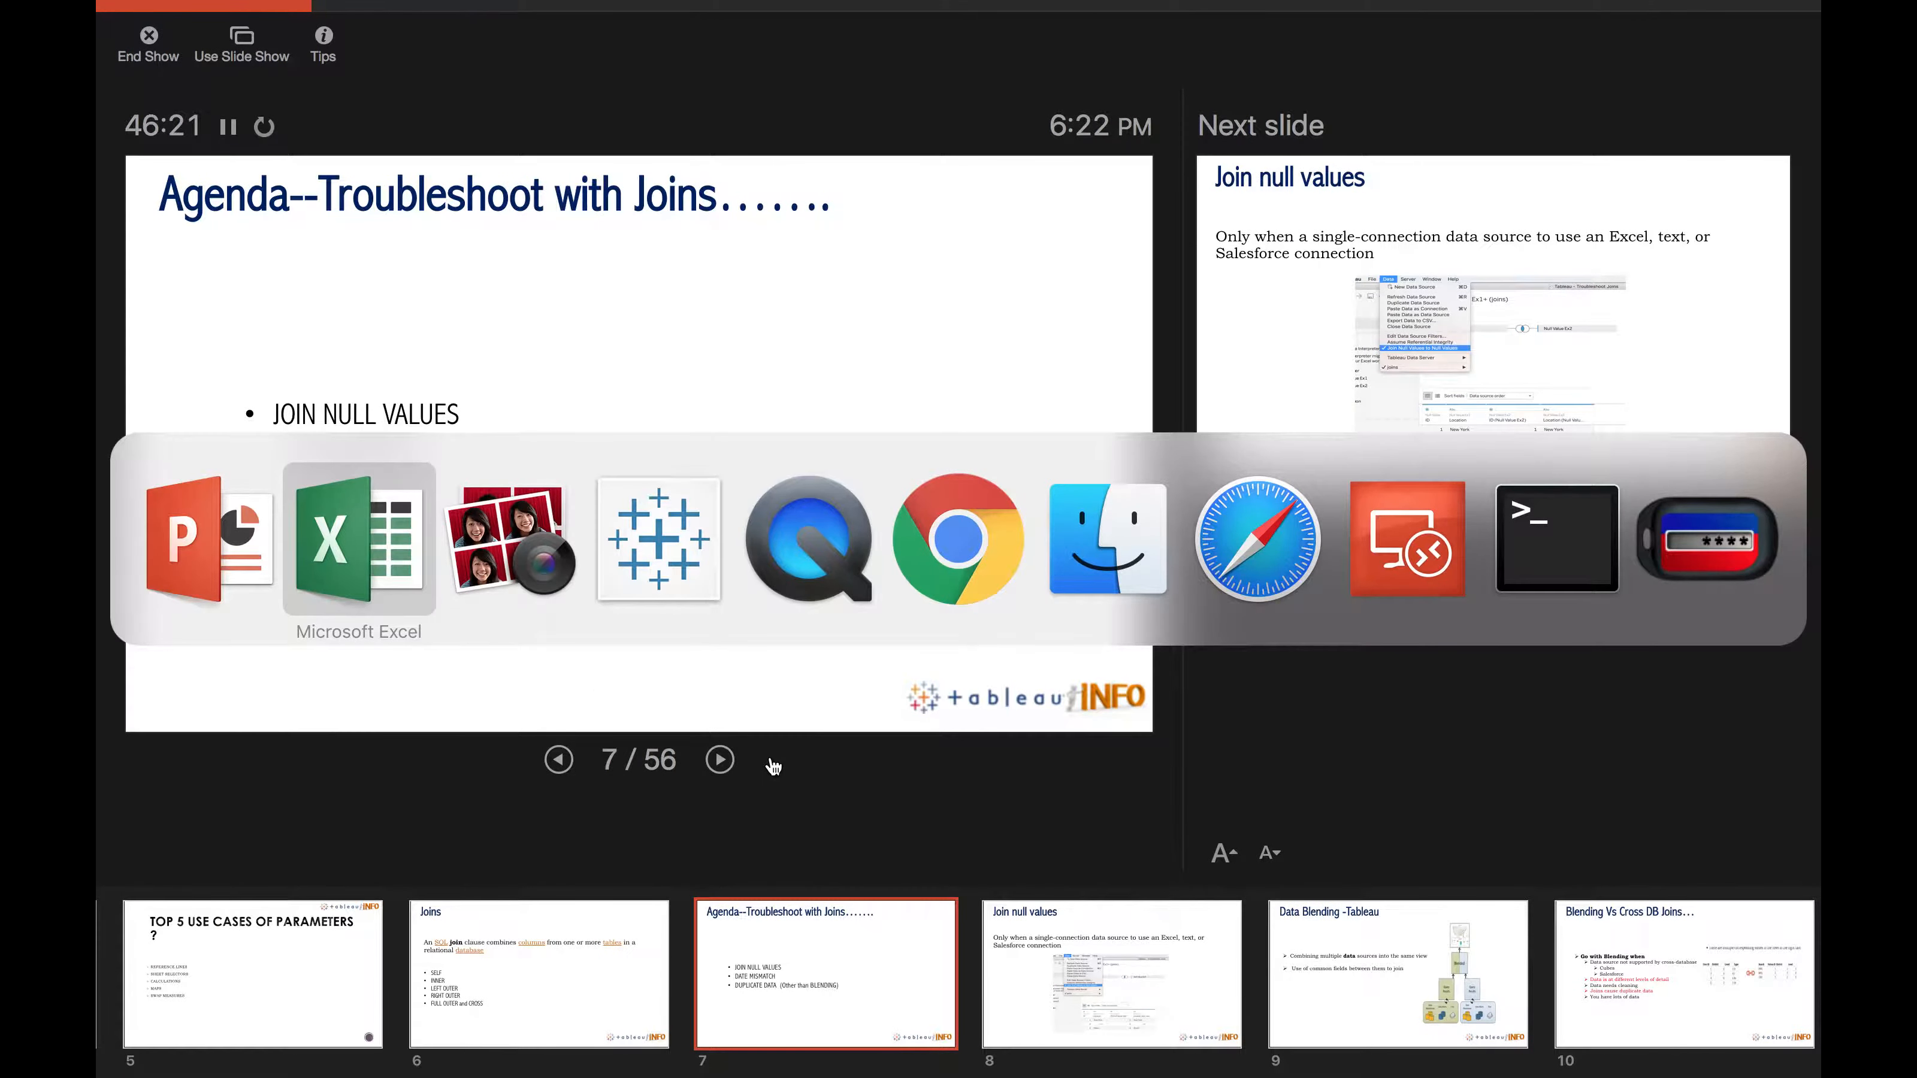
key(super+Tab)
key(super+Tab)
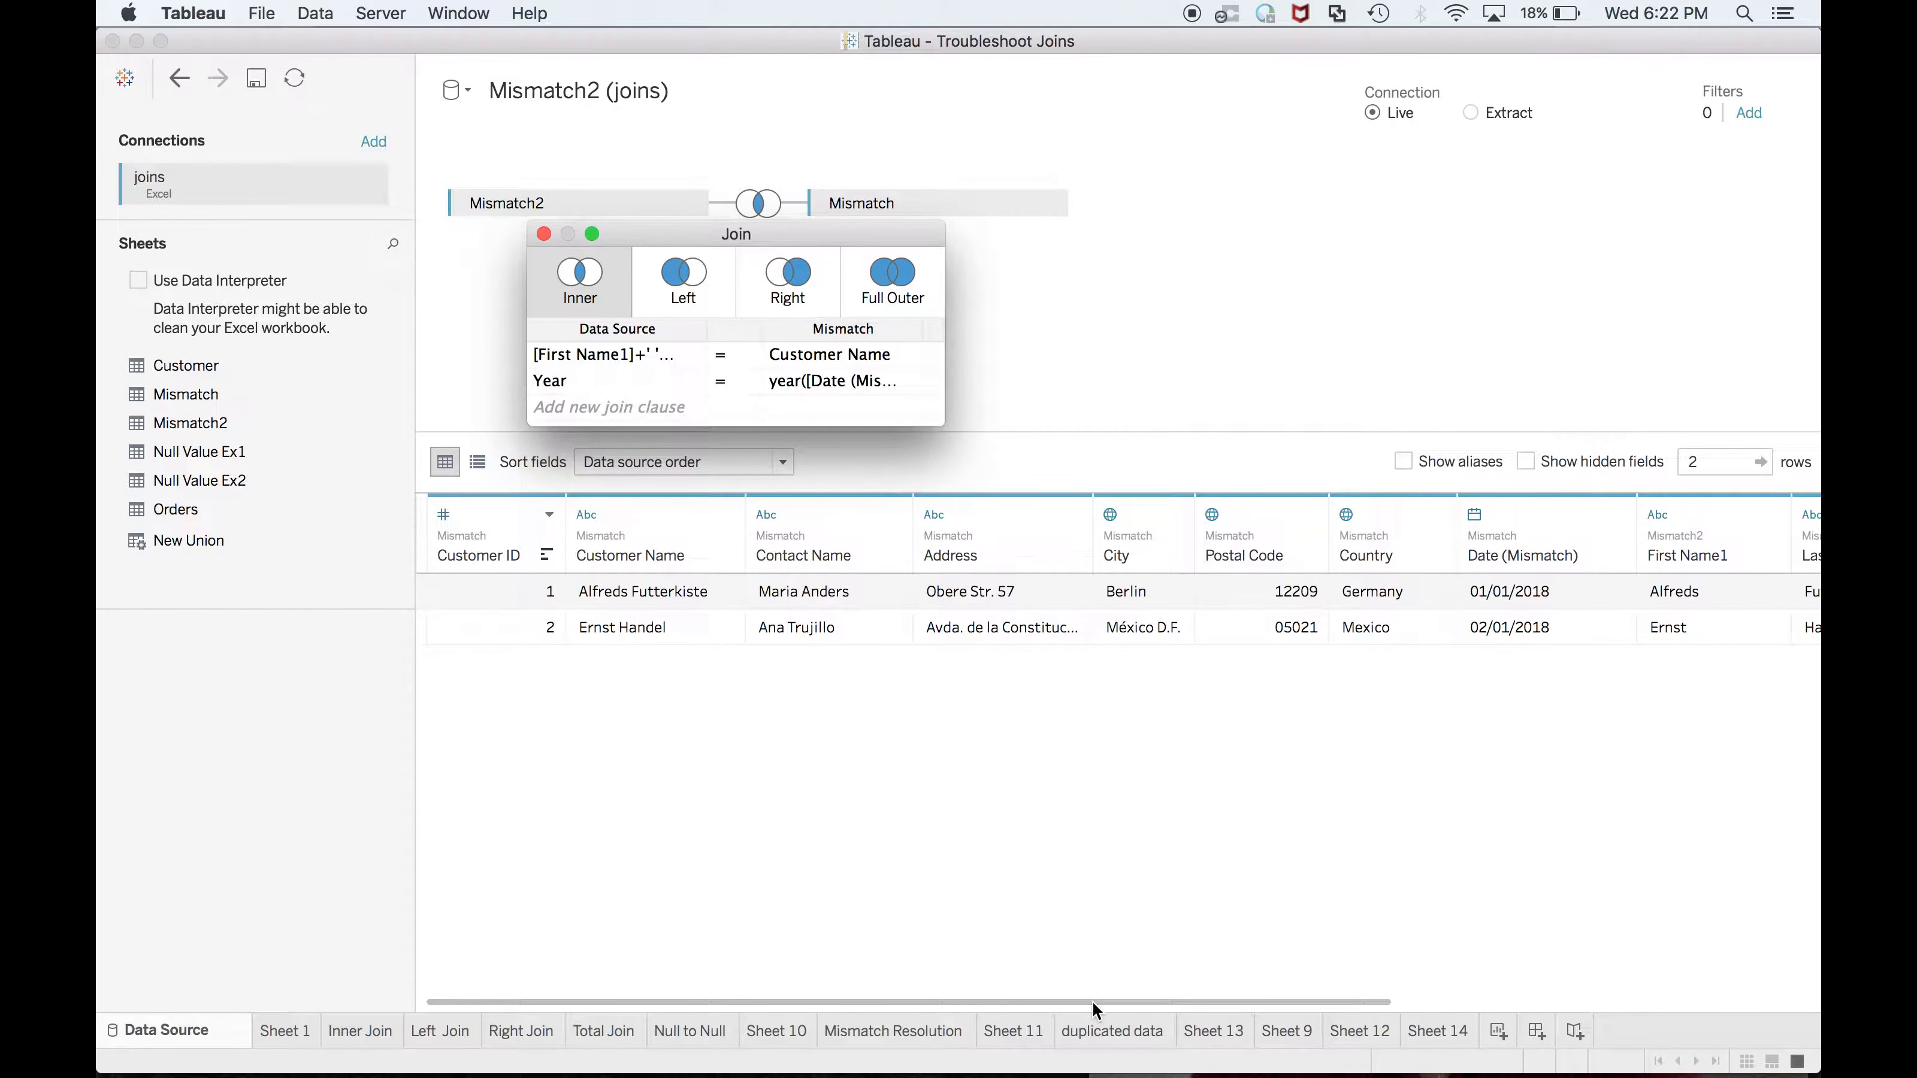
click(1101, 1030)
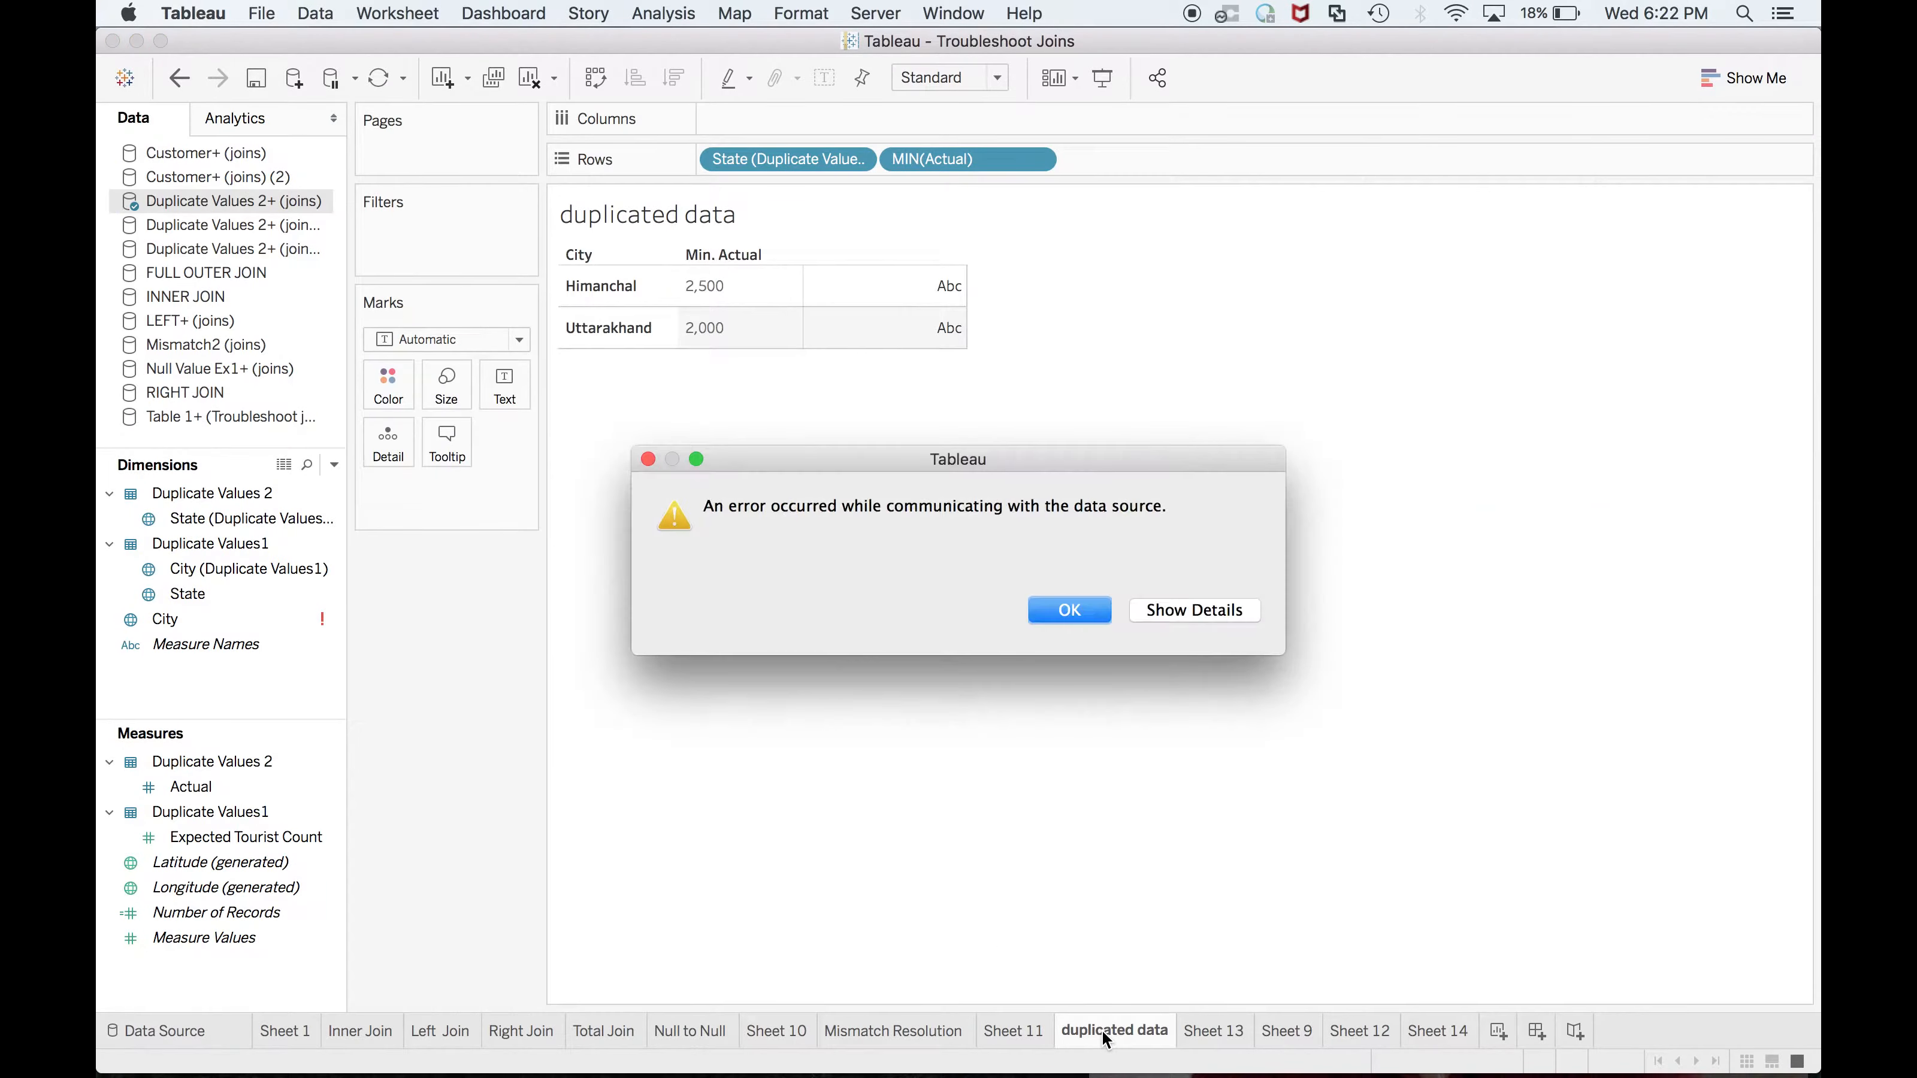
click(1073, 609)
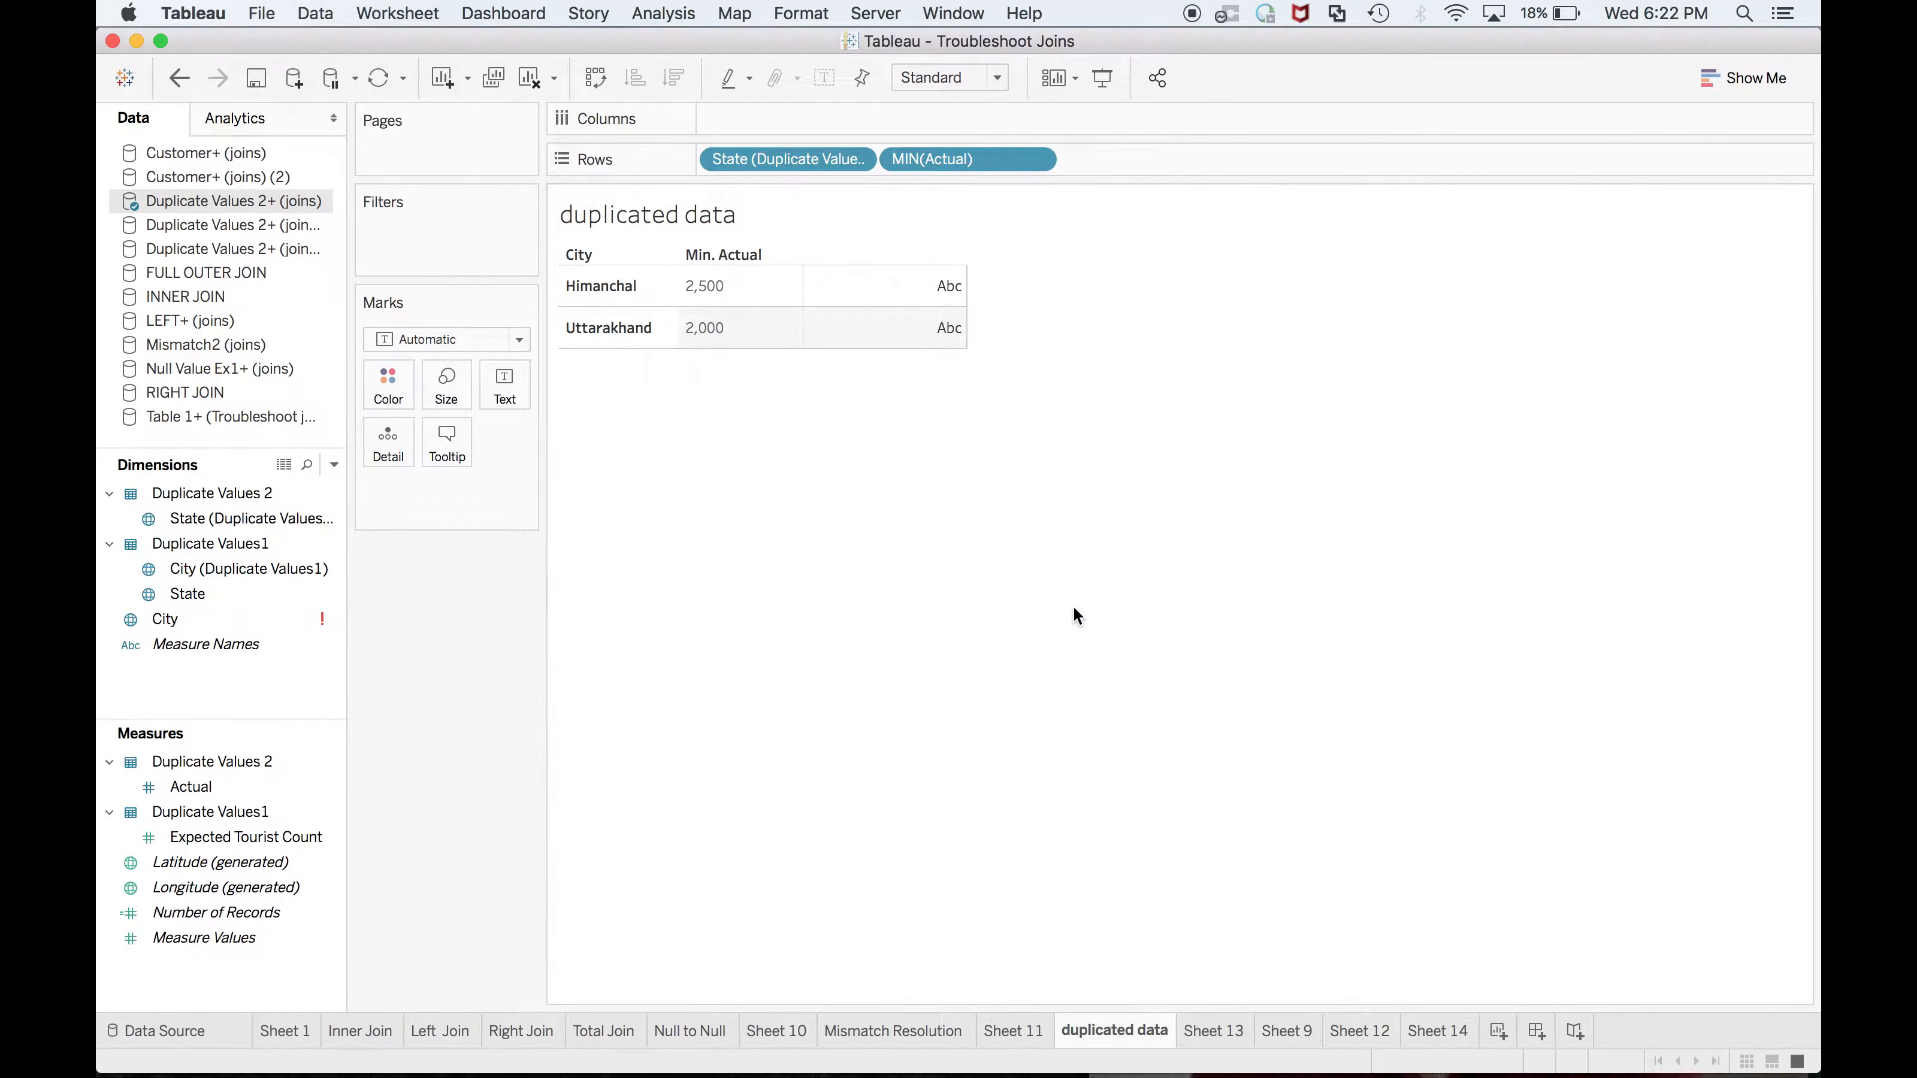
click(1208, 1038)
click(1276, 1031)
click(1357, 1033)
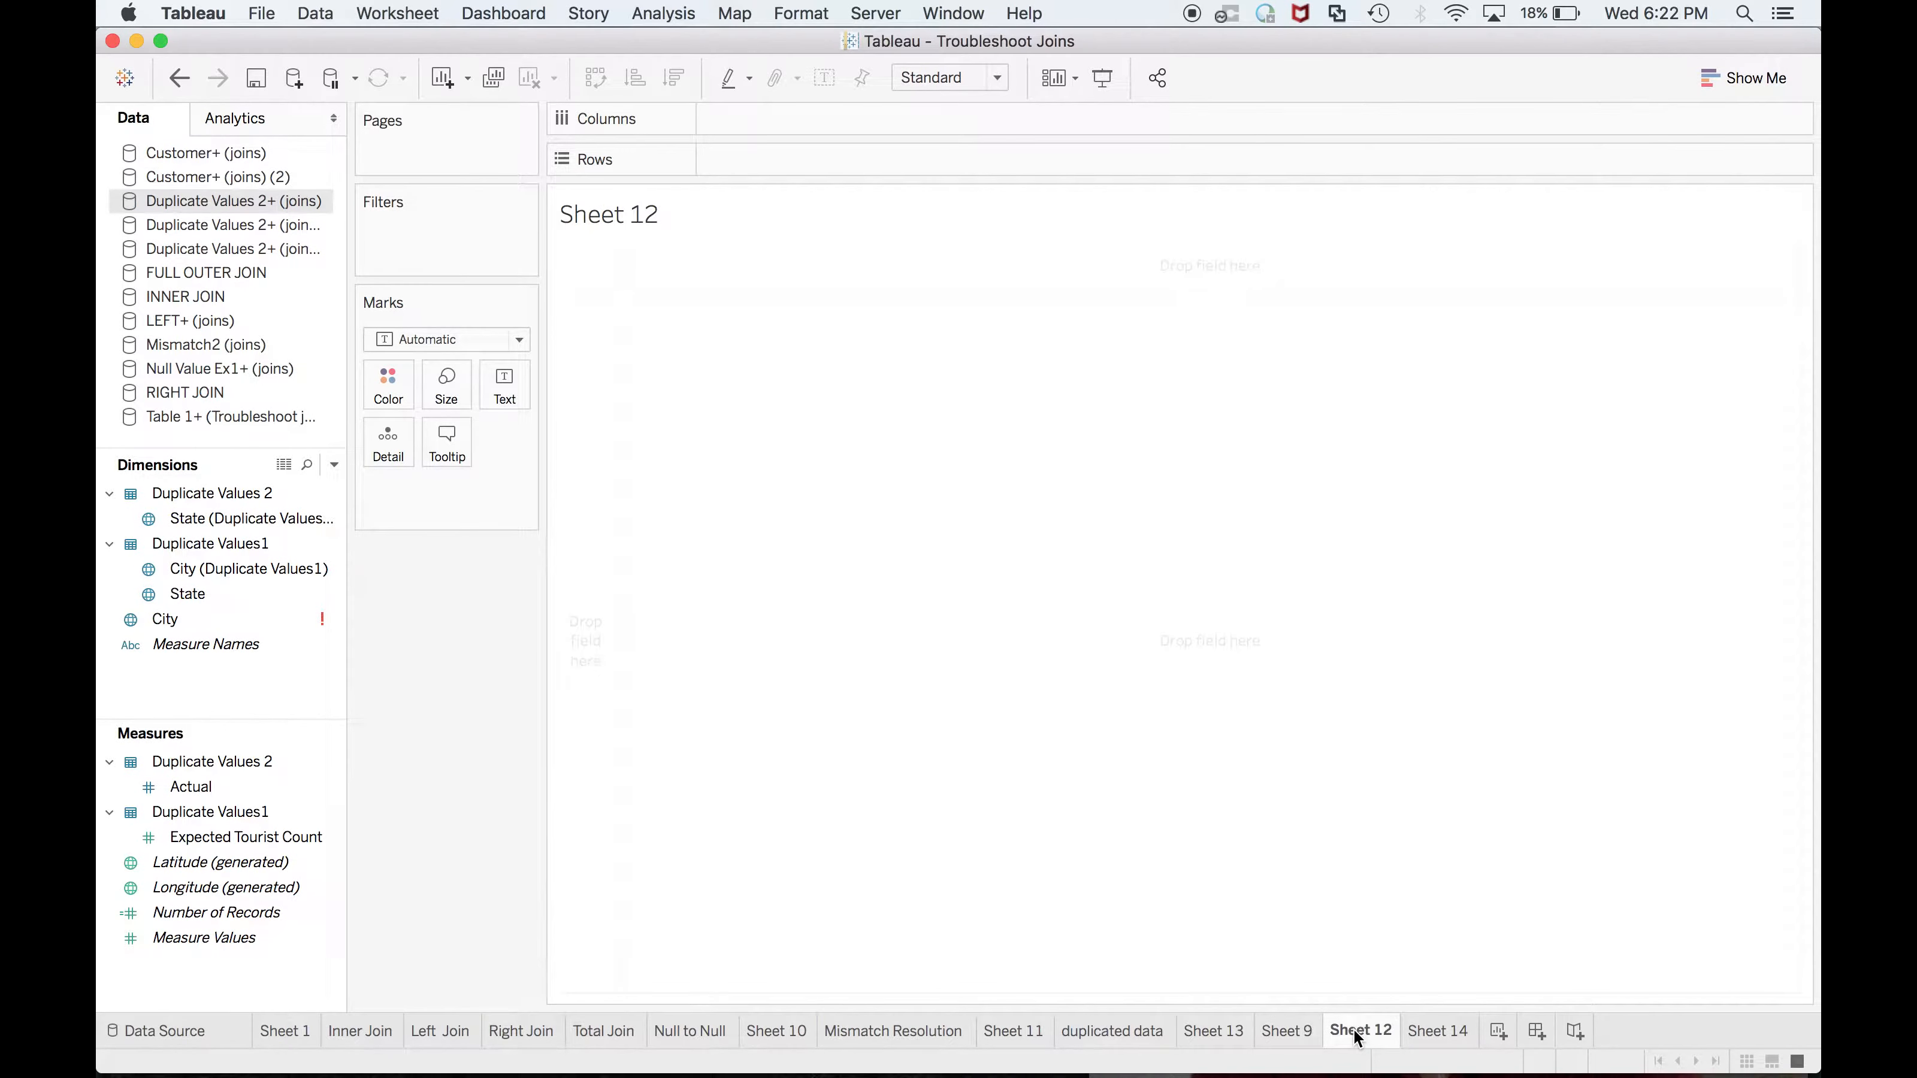
Examine the data source's inner join on State between Duplicate Values 2 and Duplicate Values1 and its joined rows
click(159, 1031)
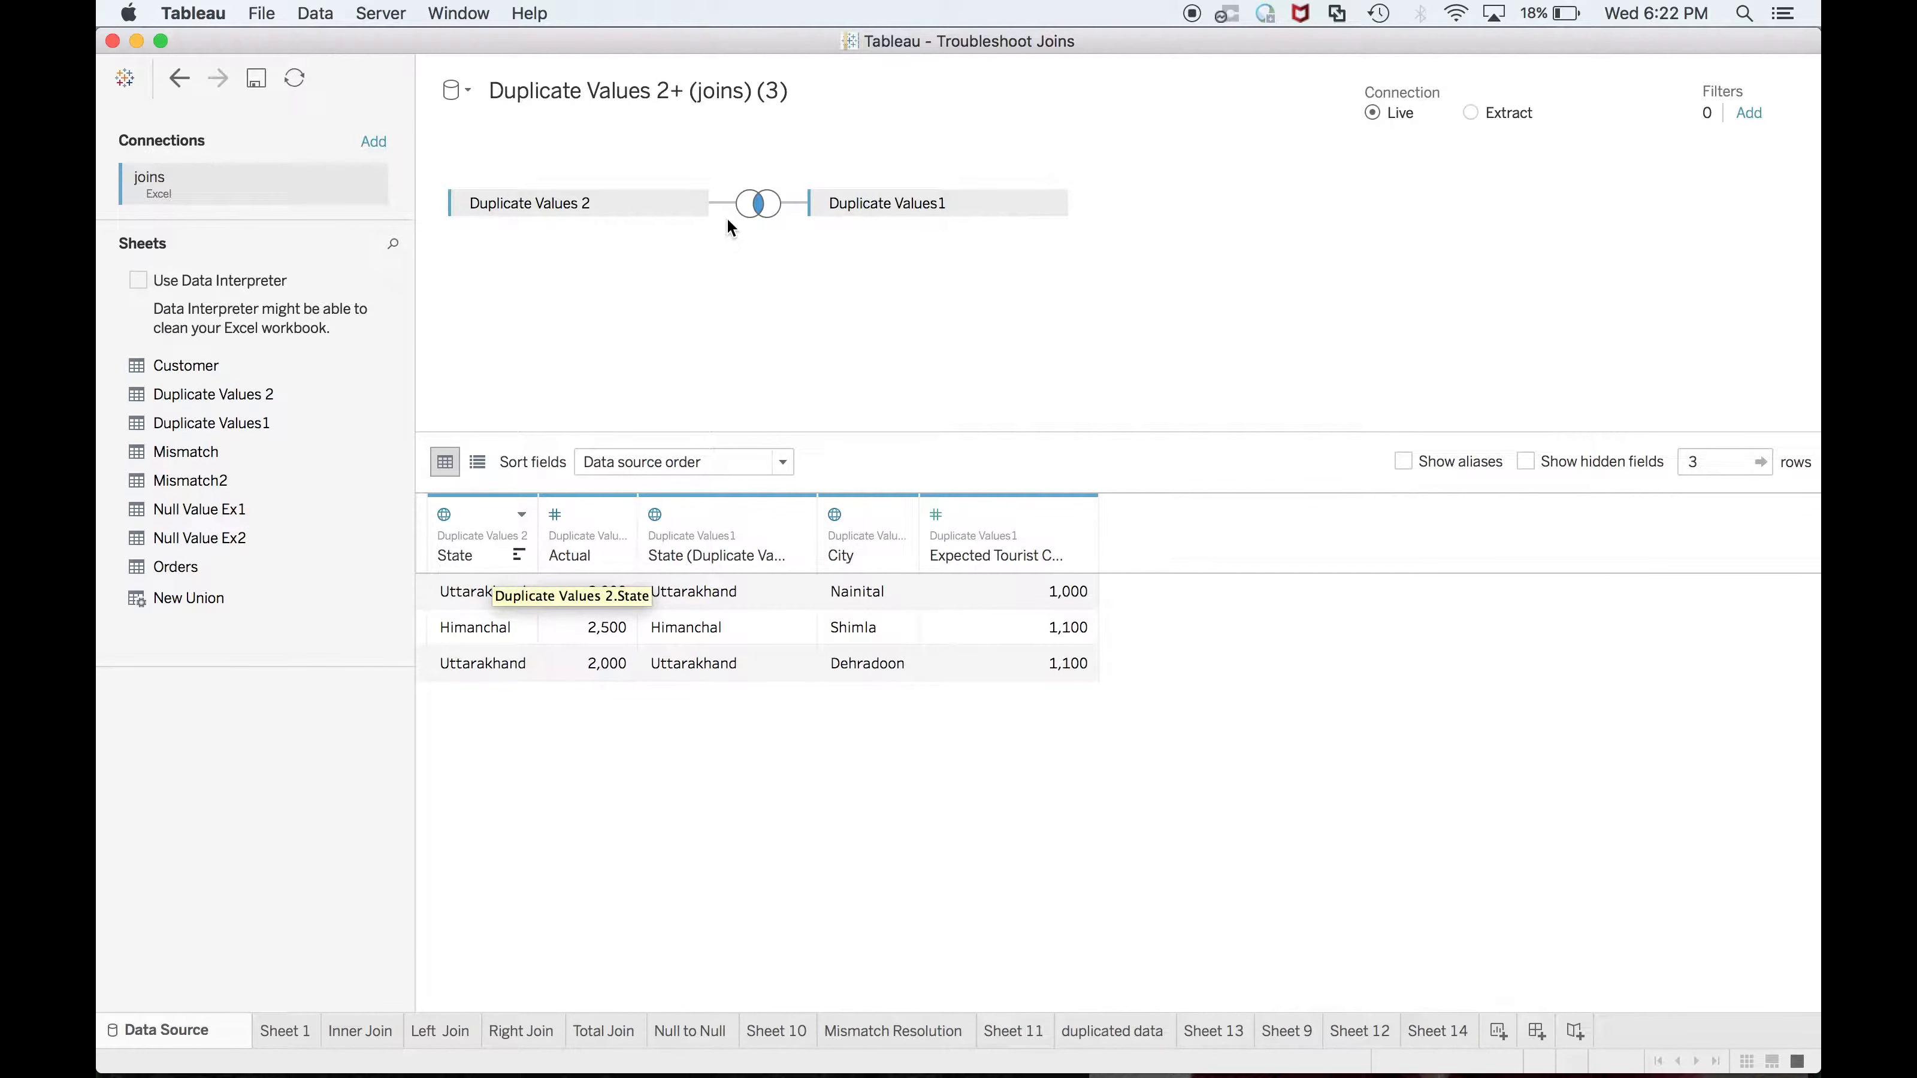
click(759, 206)
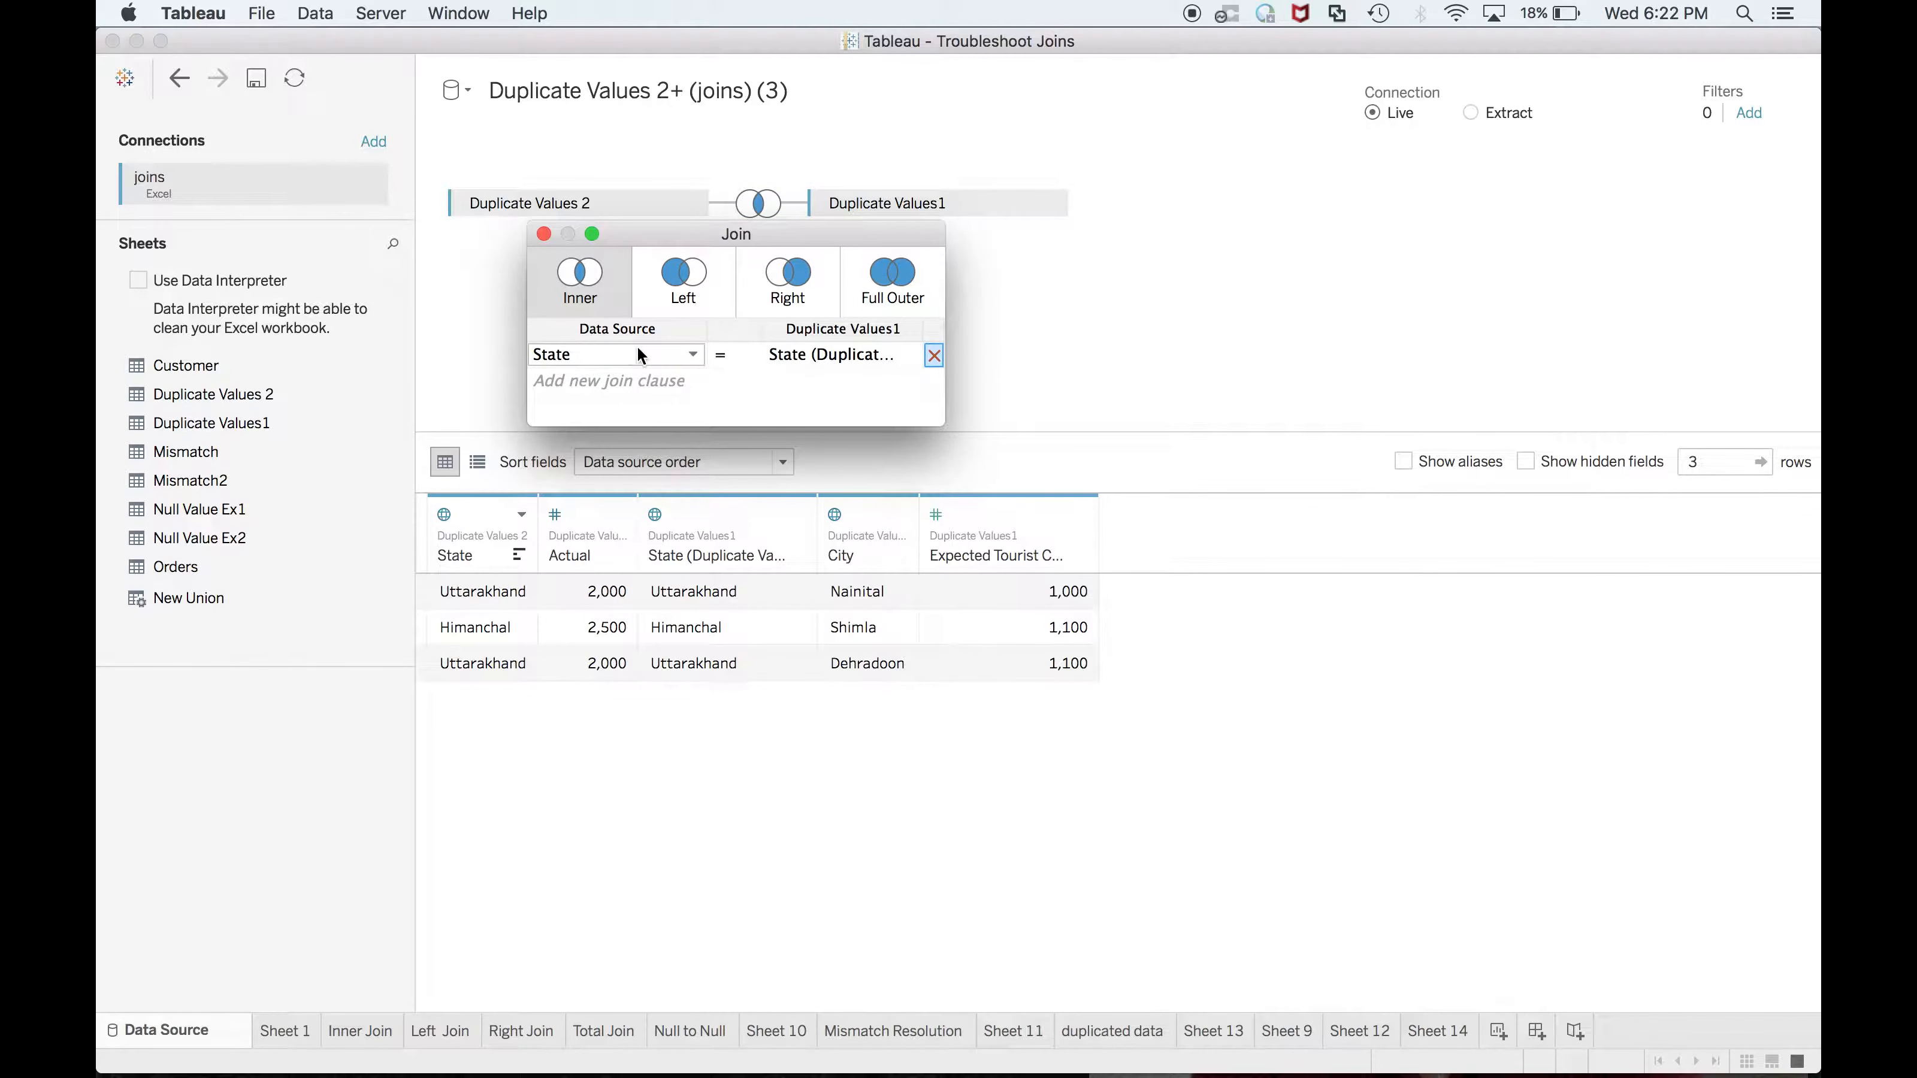
key(super+Tab)
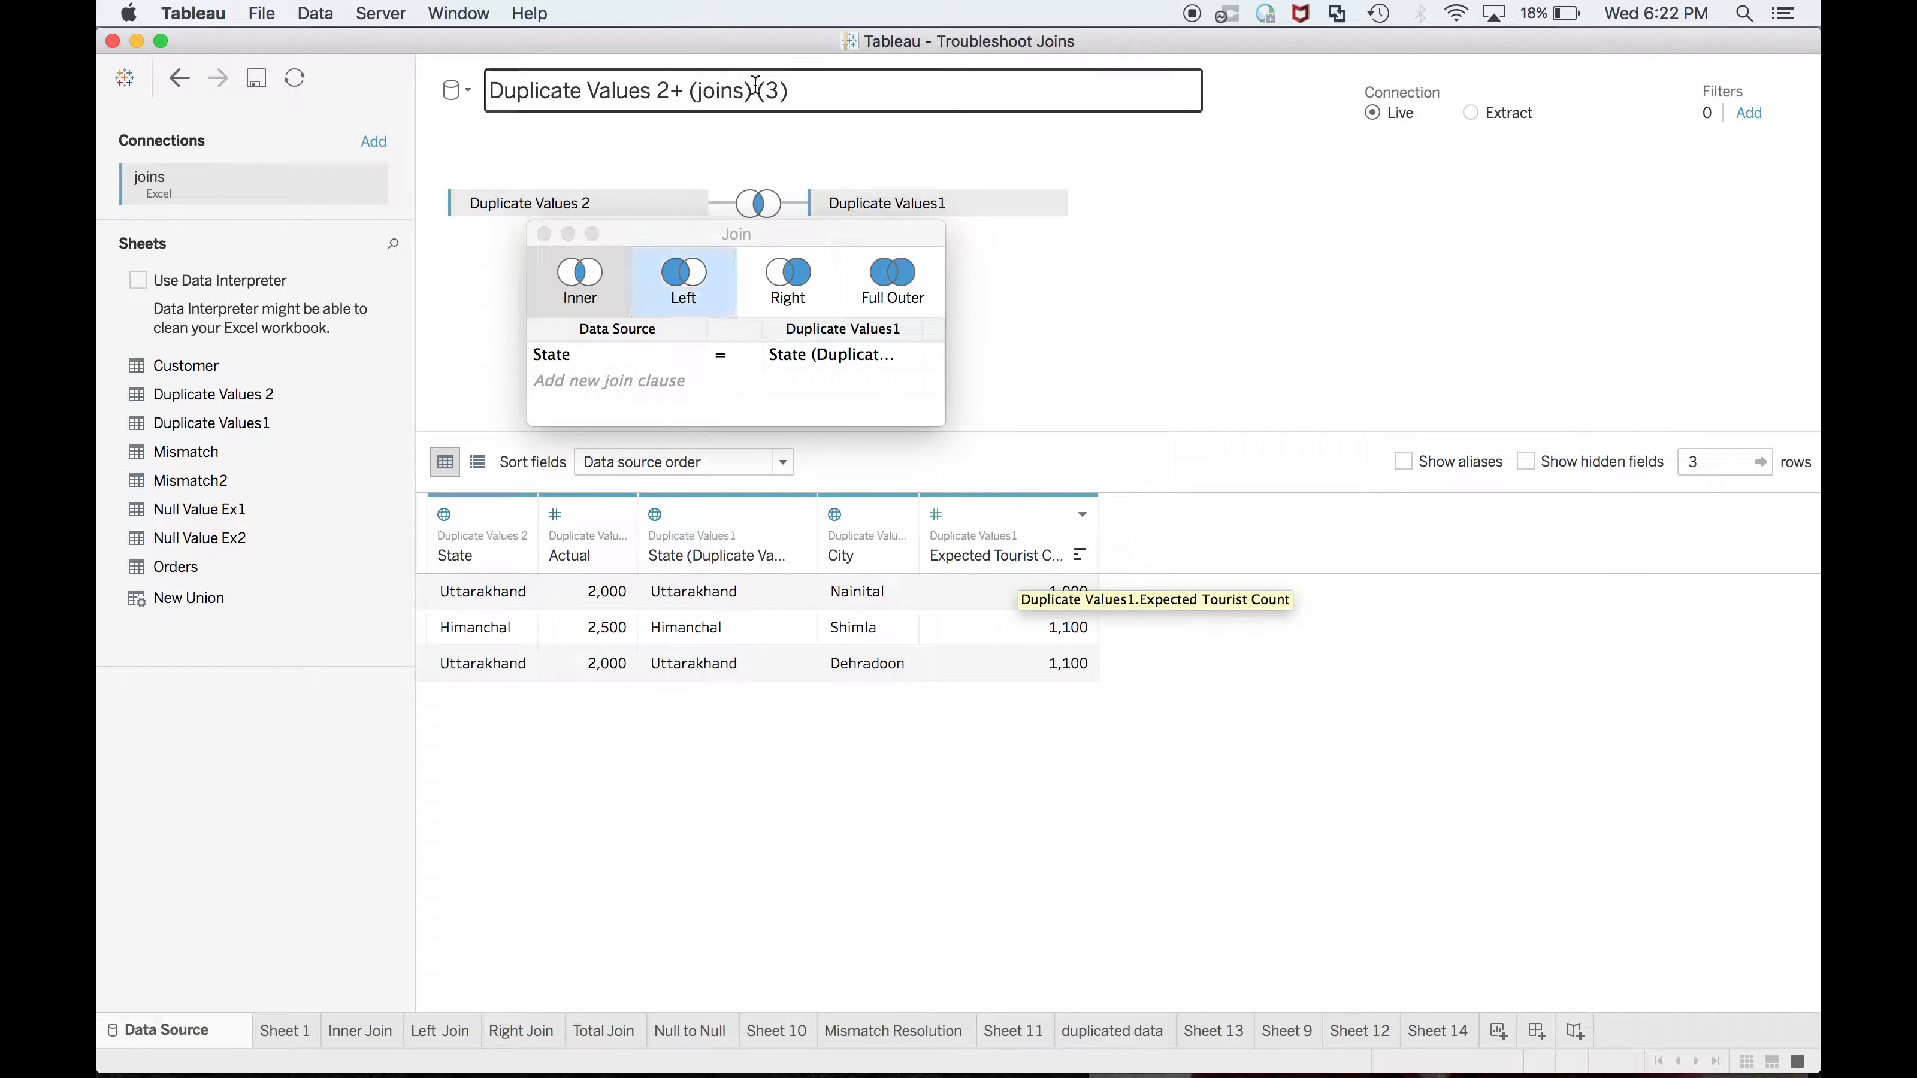
click(755, 202)
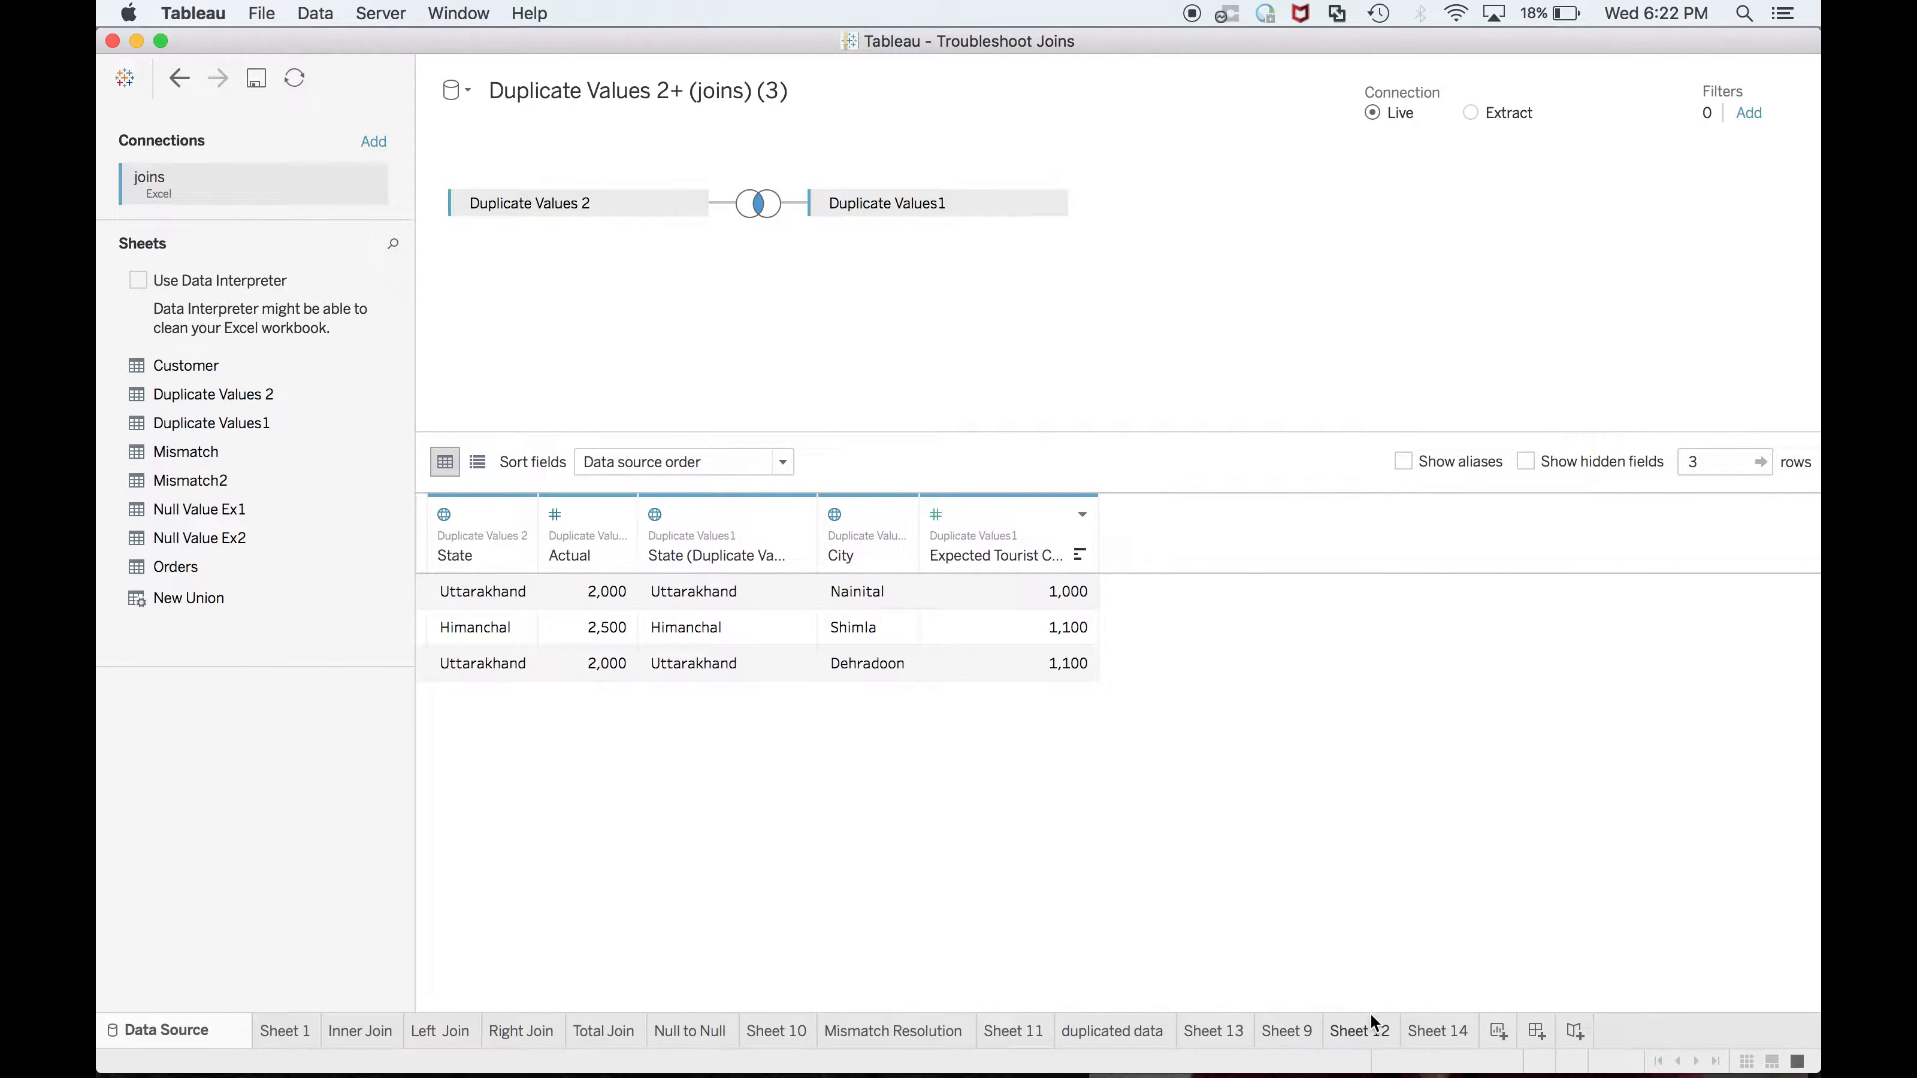
Open Sheet 14 and compare its Actual figures per state with the Duplicate Values 2 sheet in Excel
click(1436, 1042)
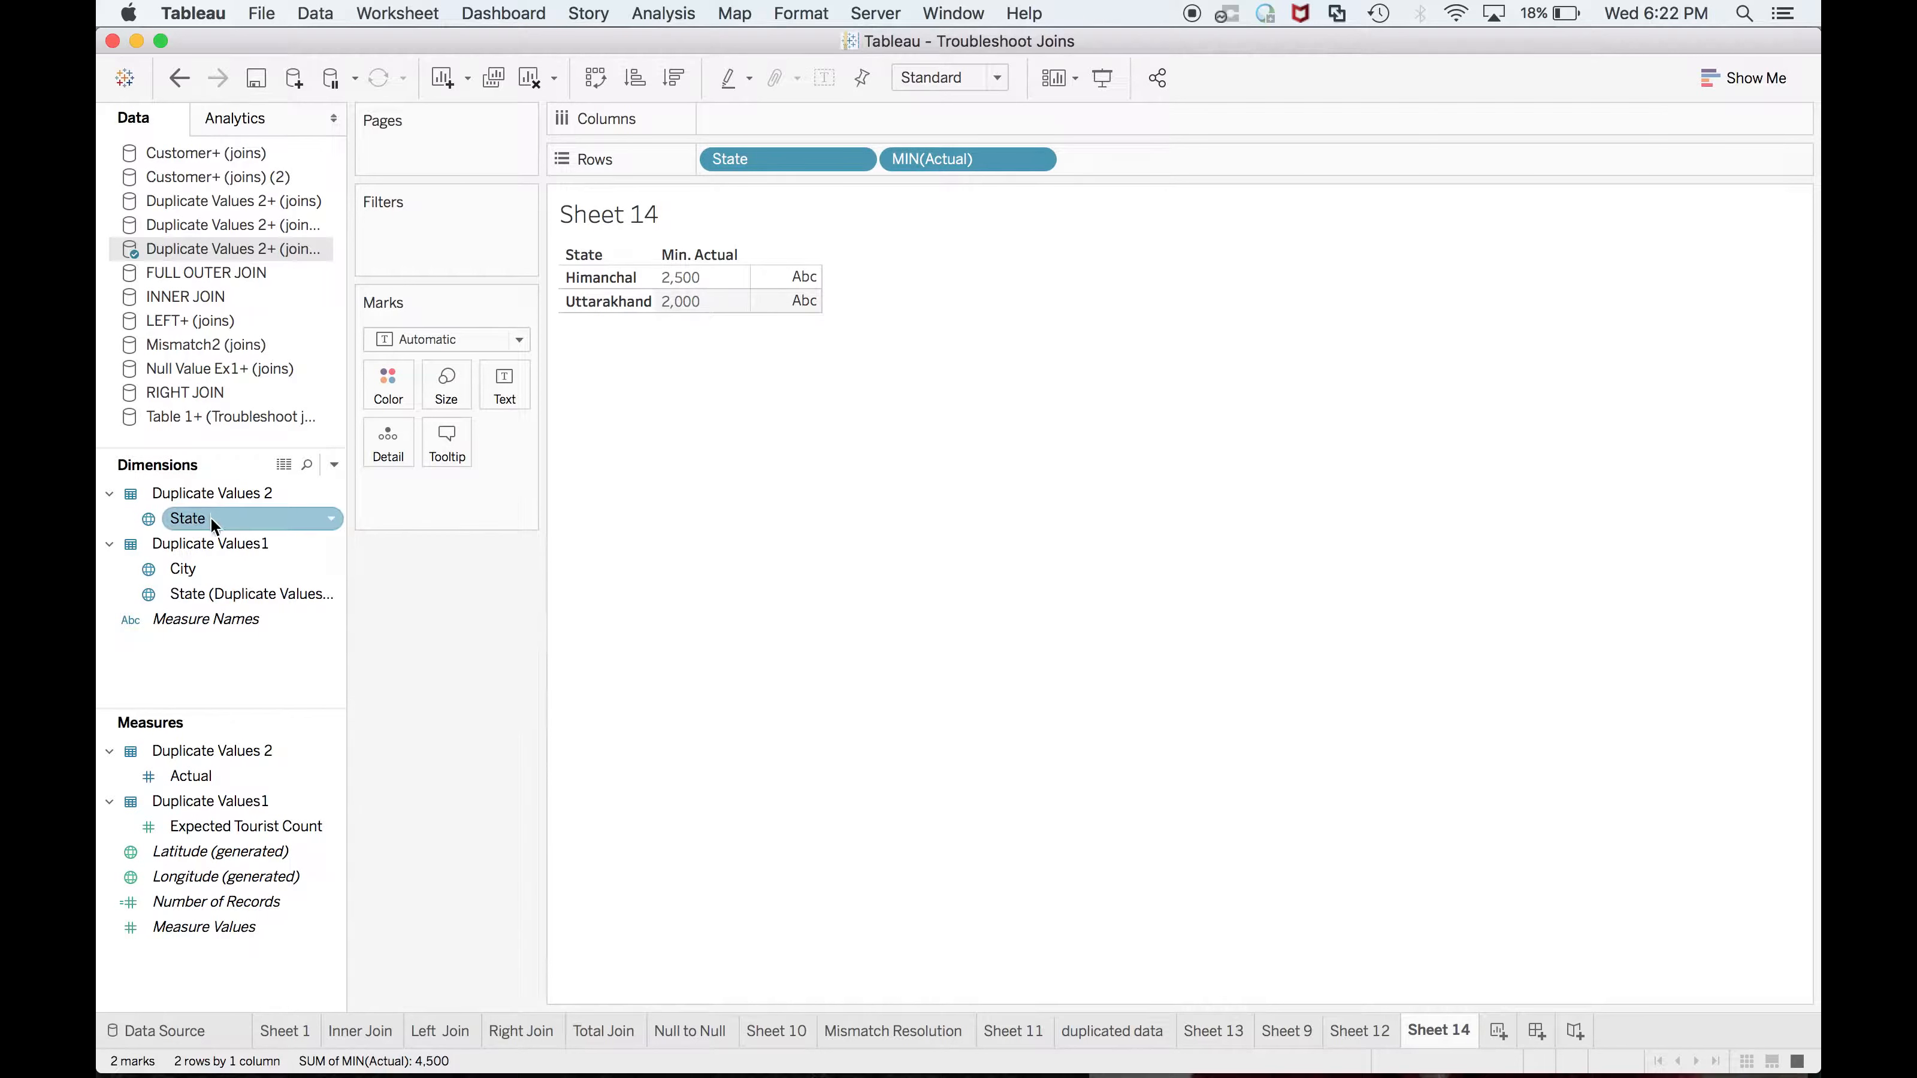
click(203, 778)
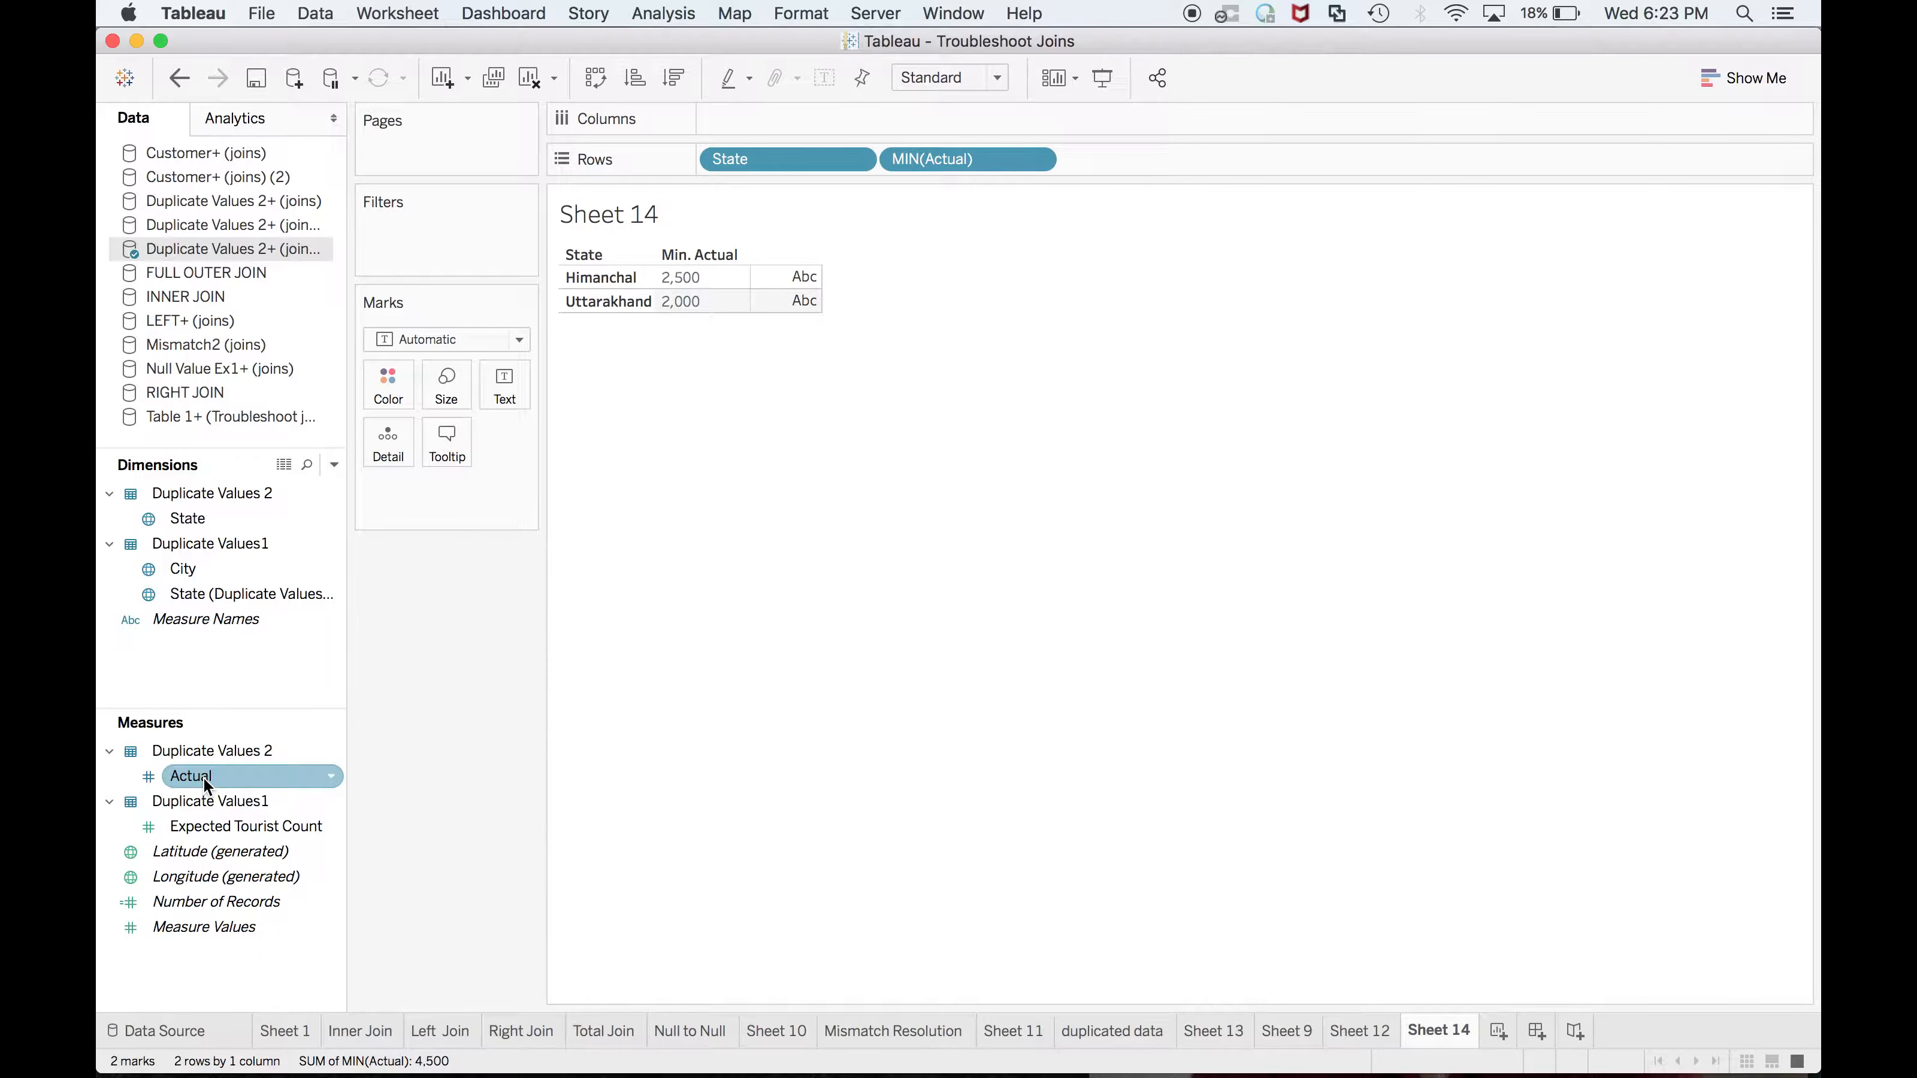
key(super+Tab)
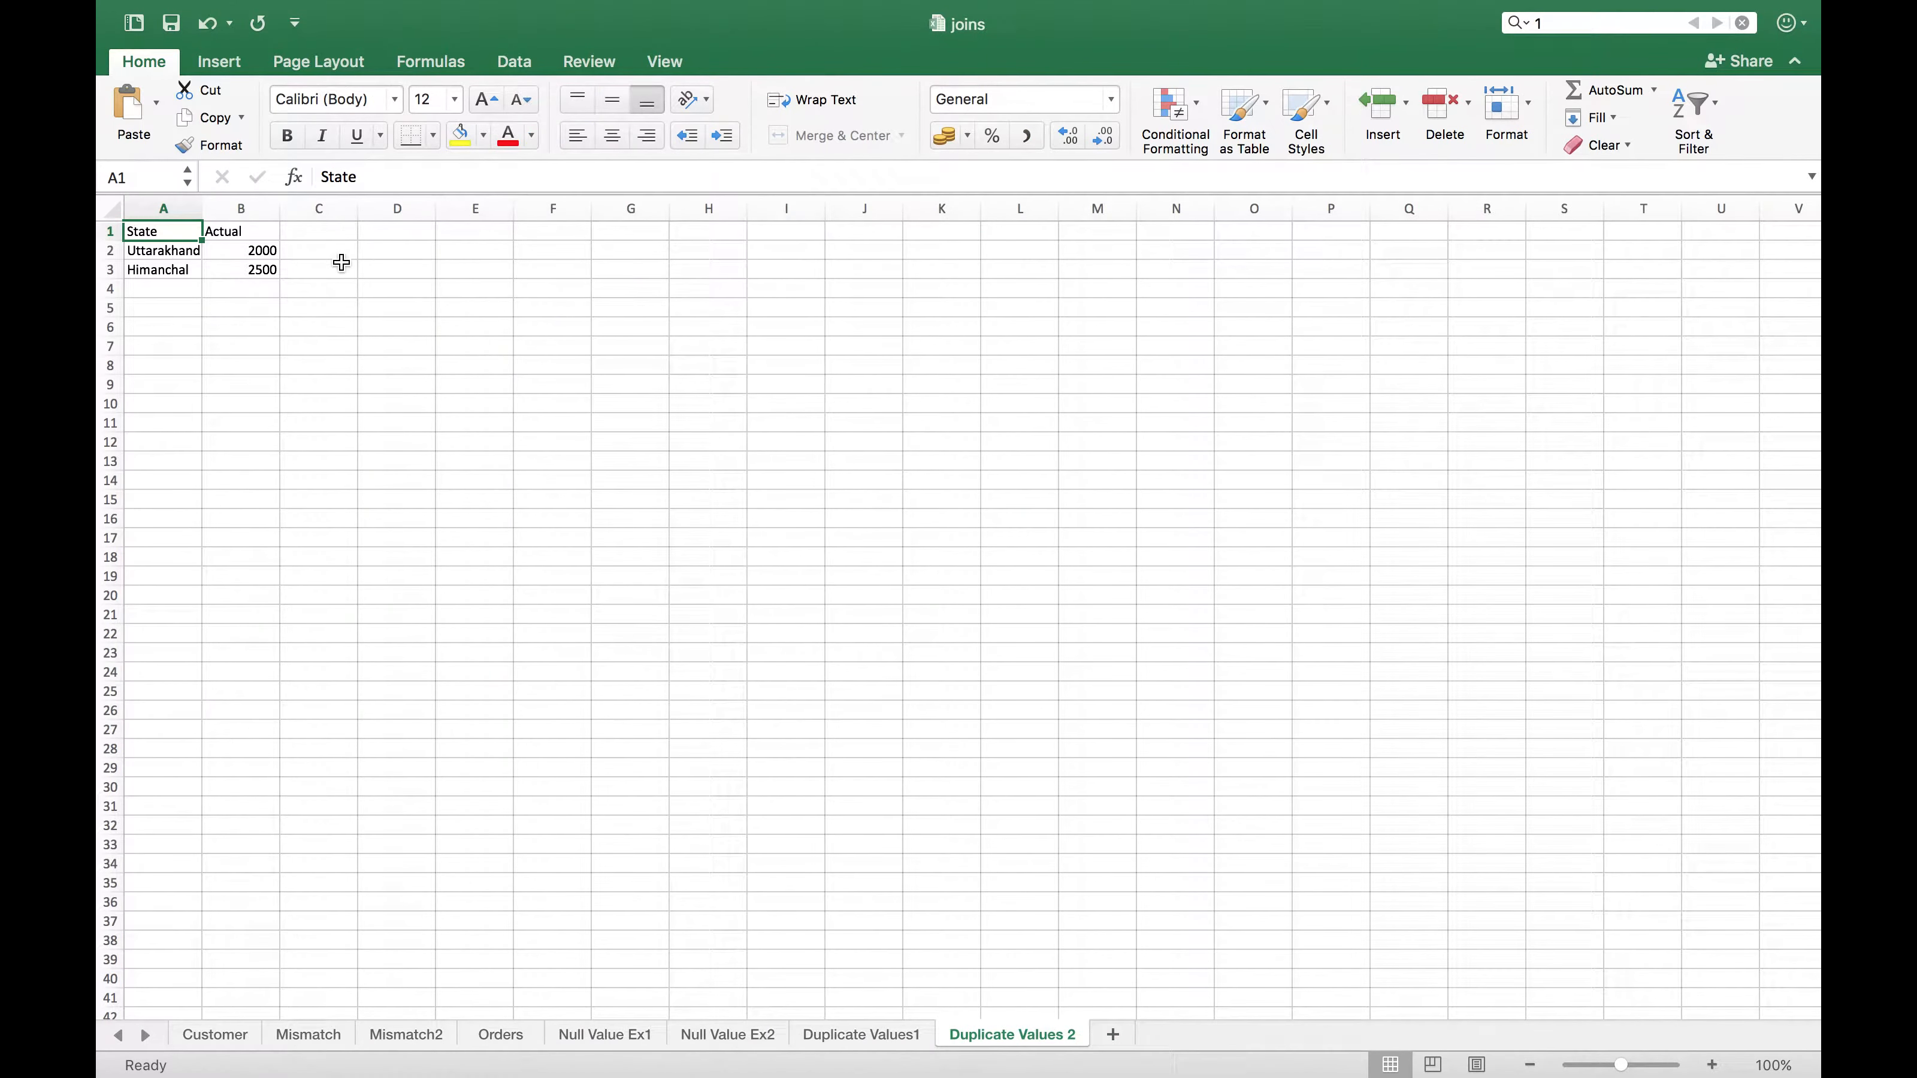
click(256, 251)
Switch to Tableau and replace MIN(Actual) in the rows of Sheet 14 with SUM(Actual) beside State
key(super+Tab)
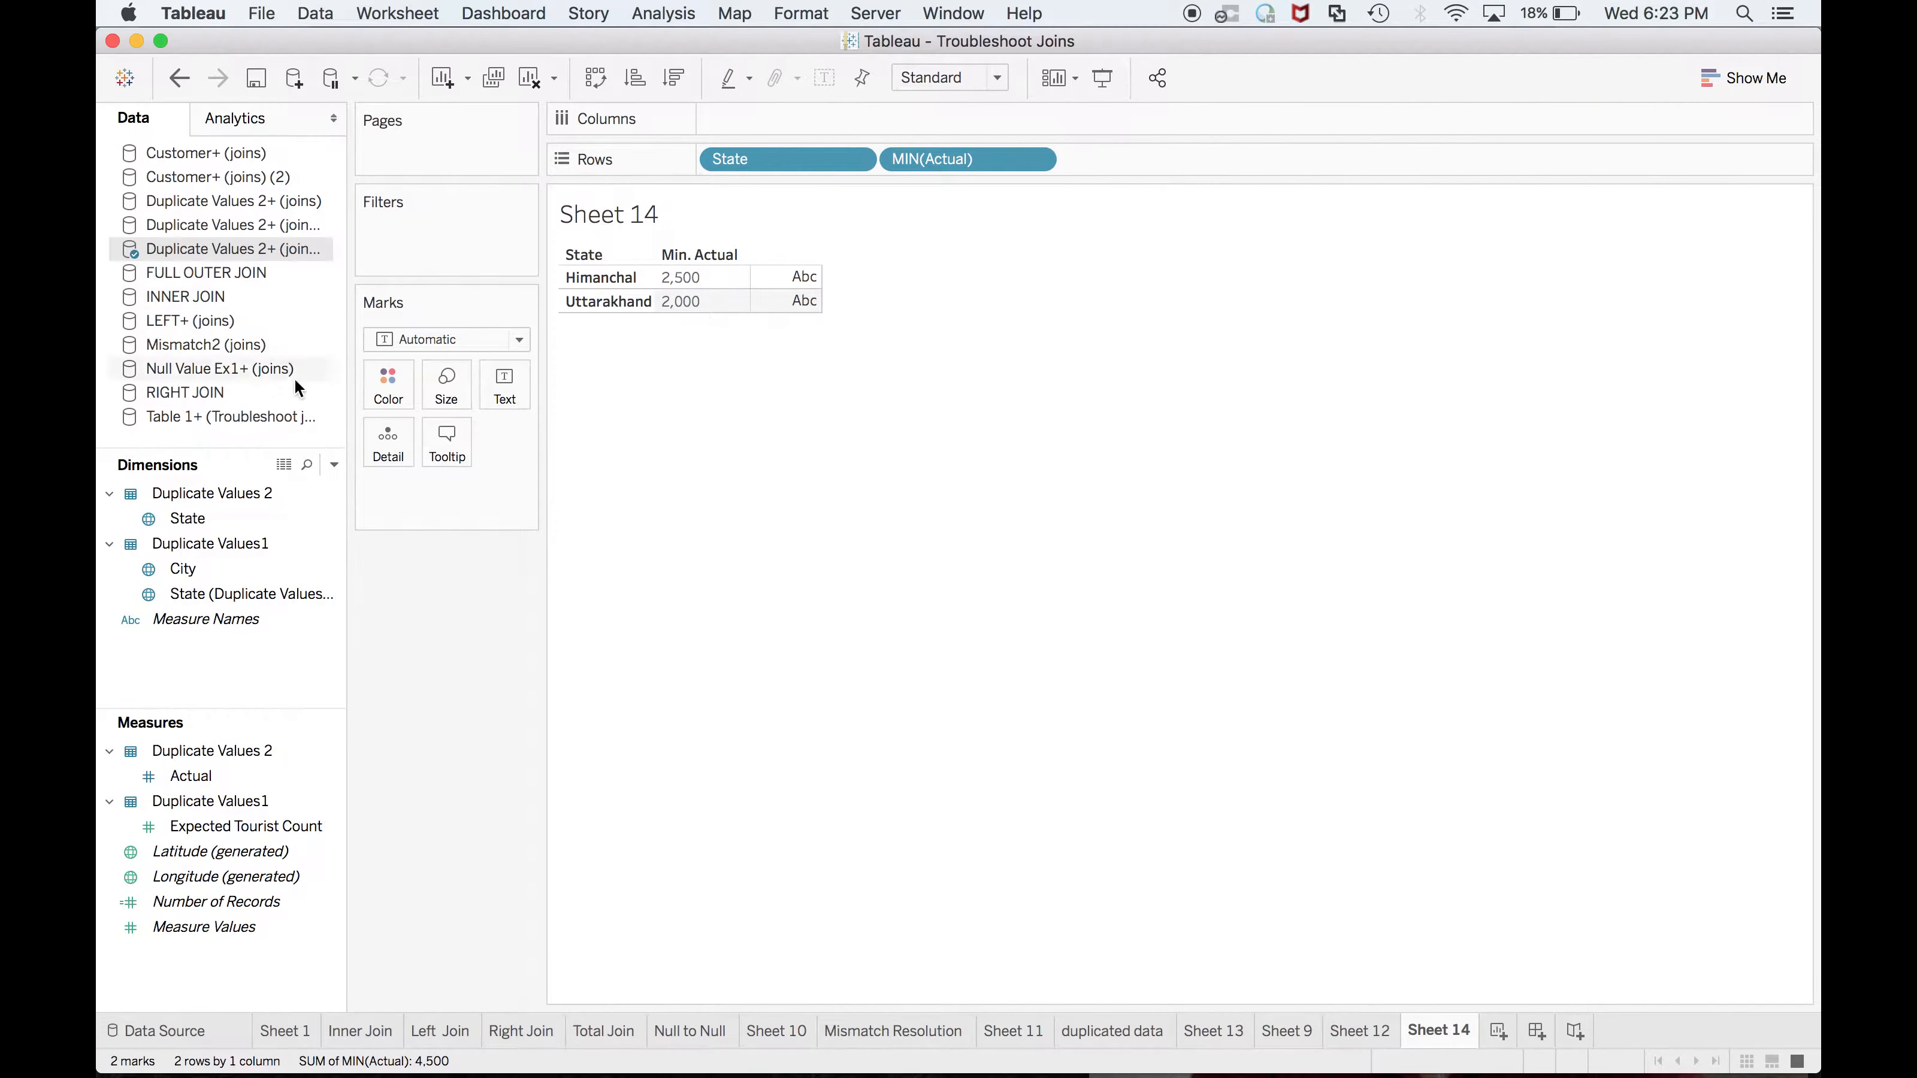
click(151, 903)
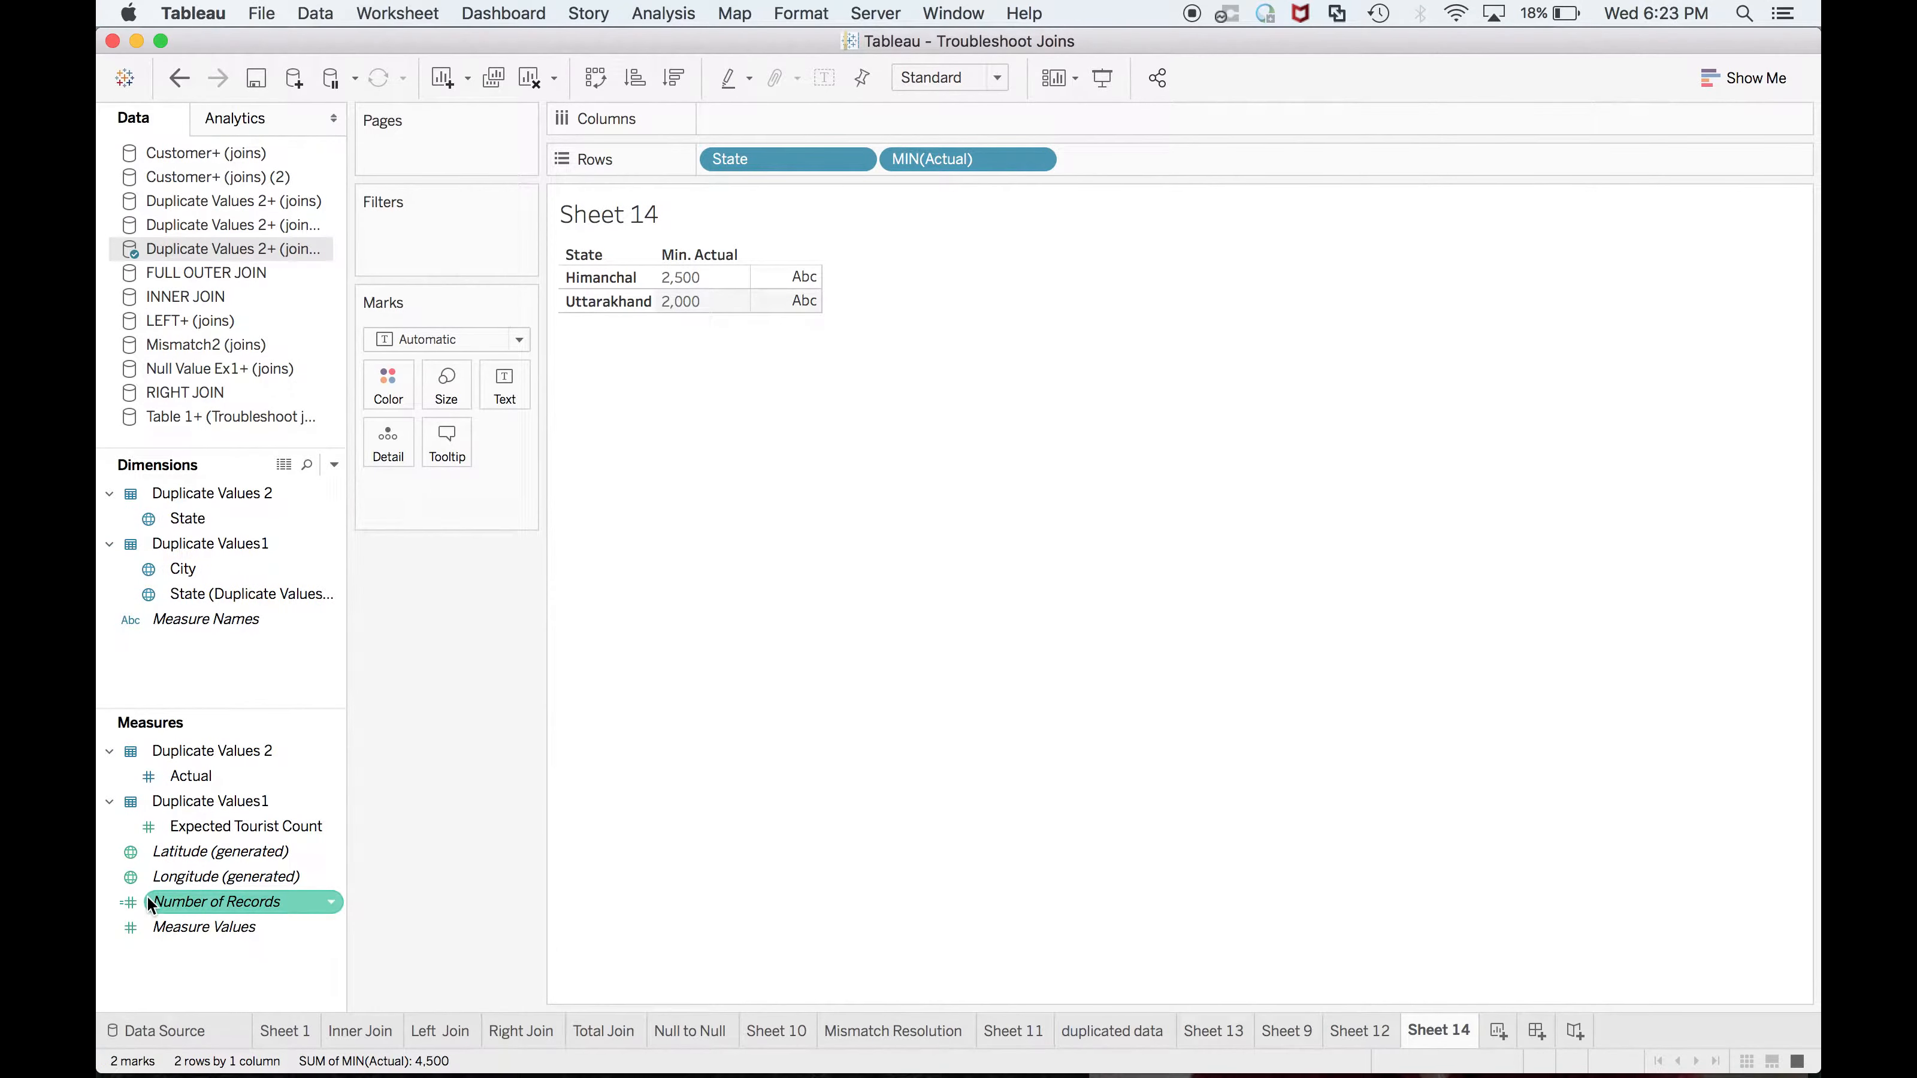
click(1036, 160)
click(983, 706)
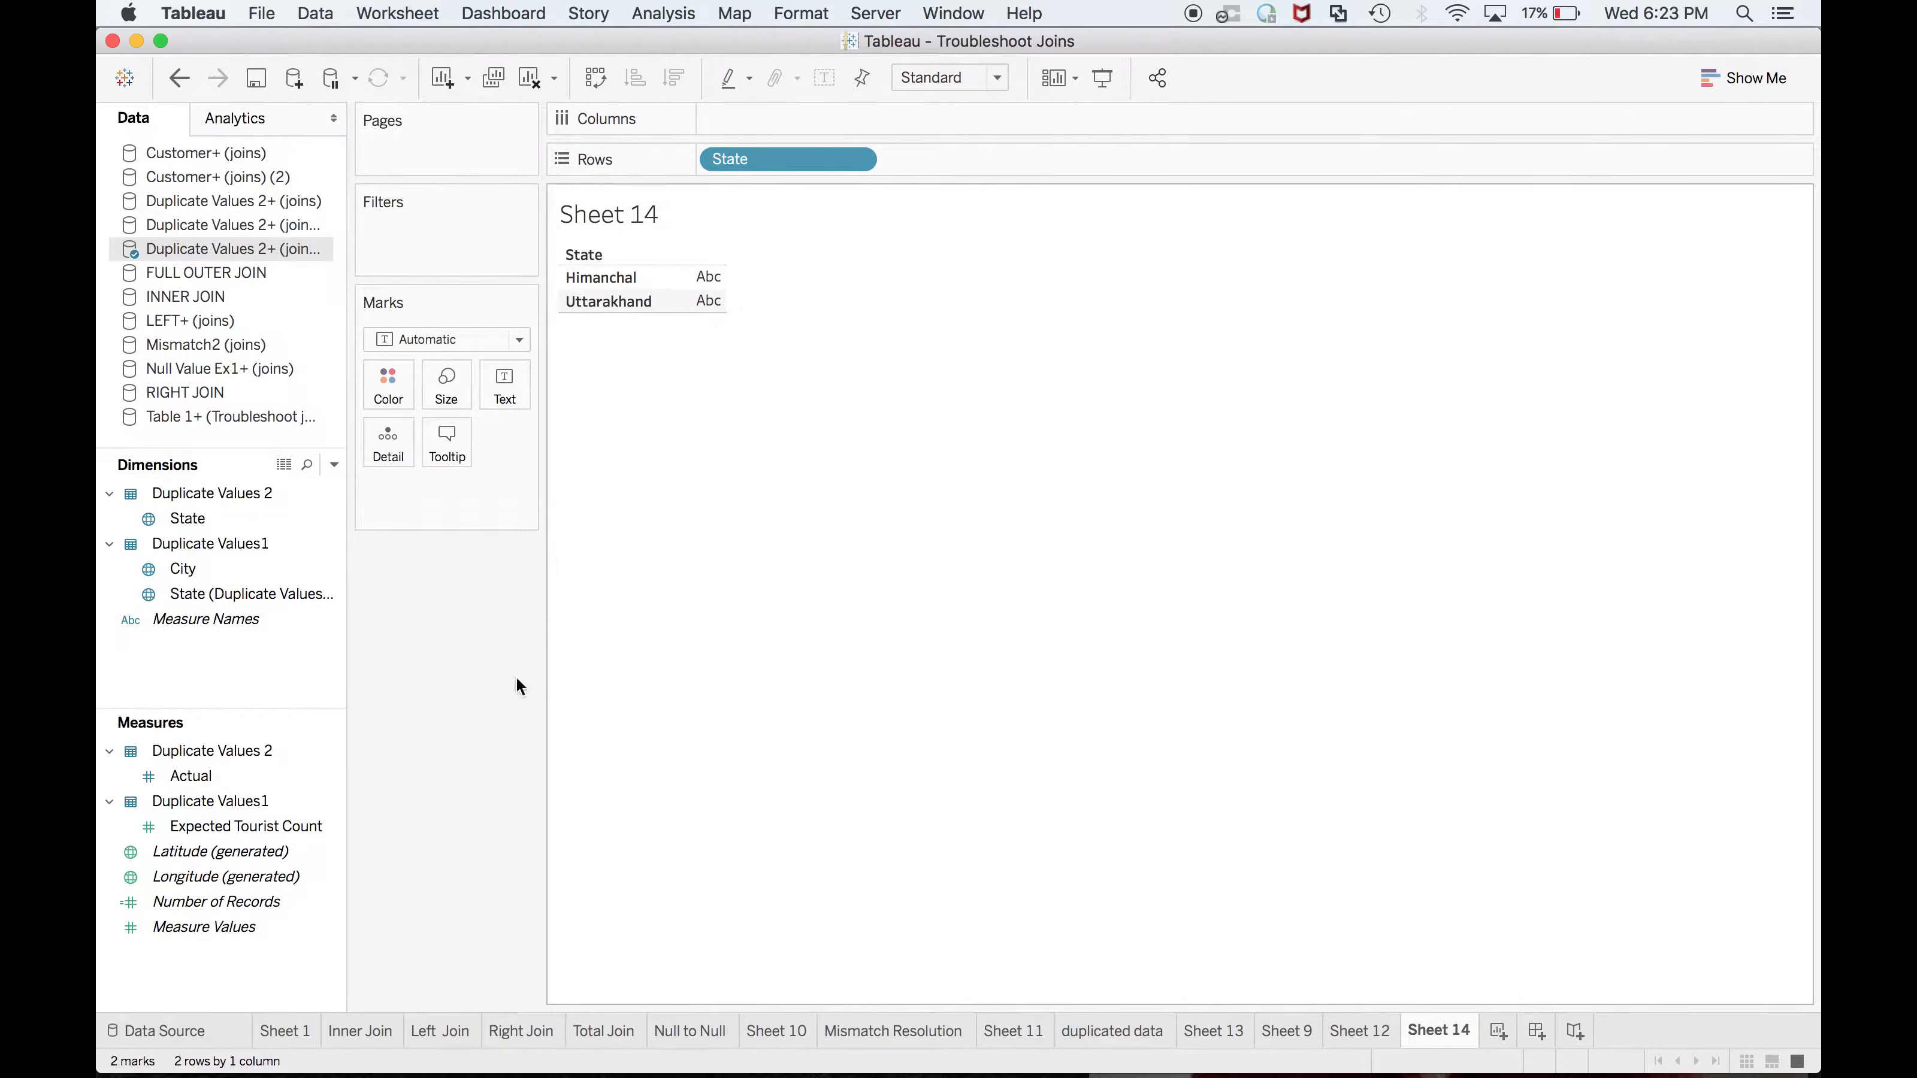
drag(192, 776, 931, 160)
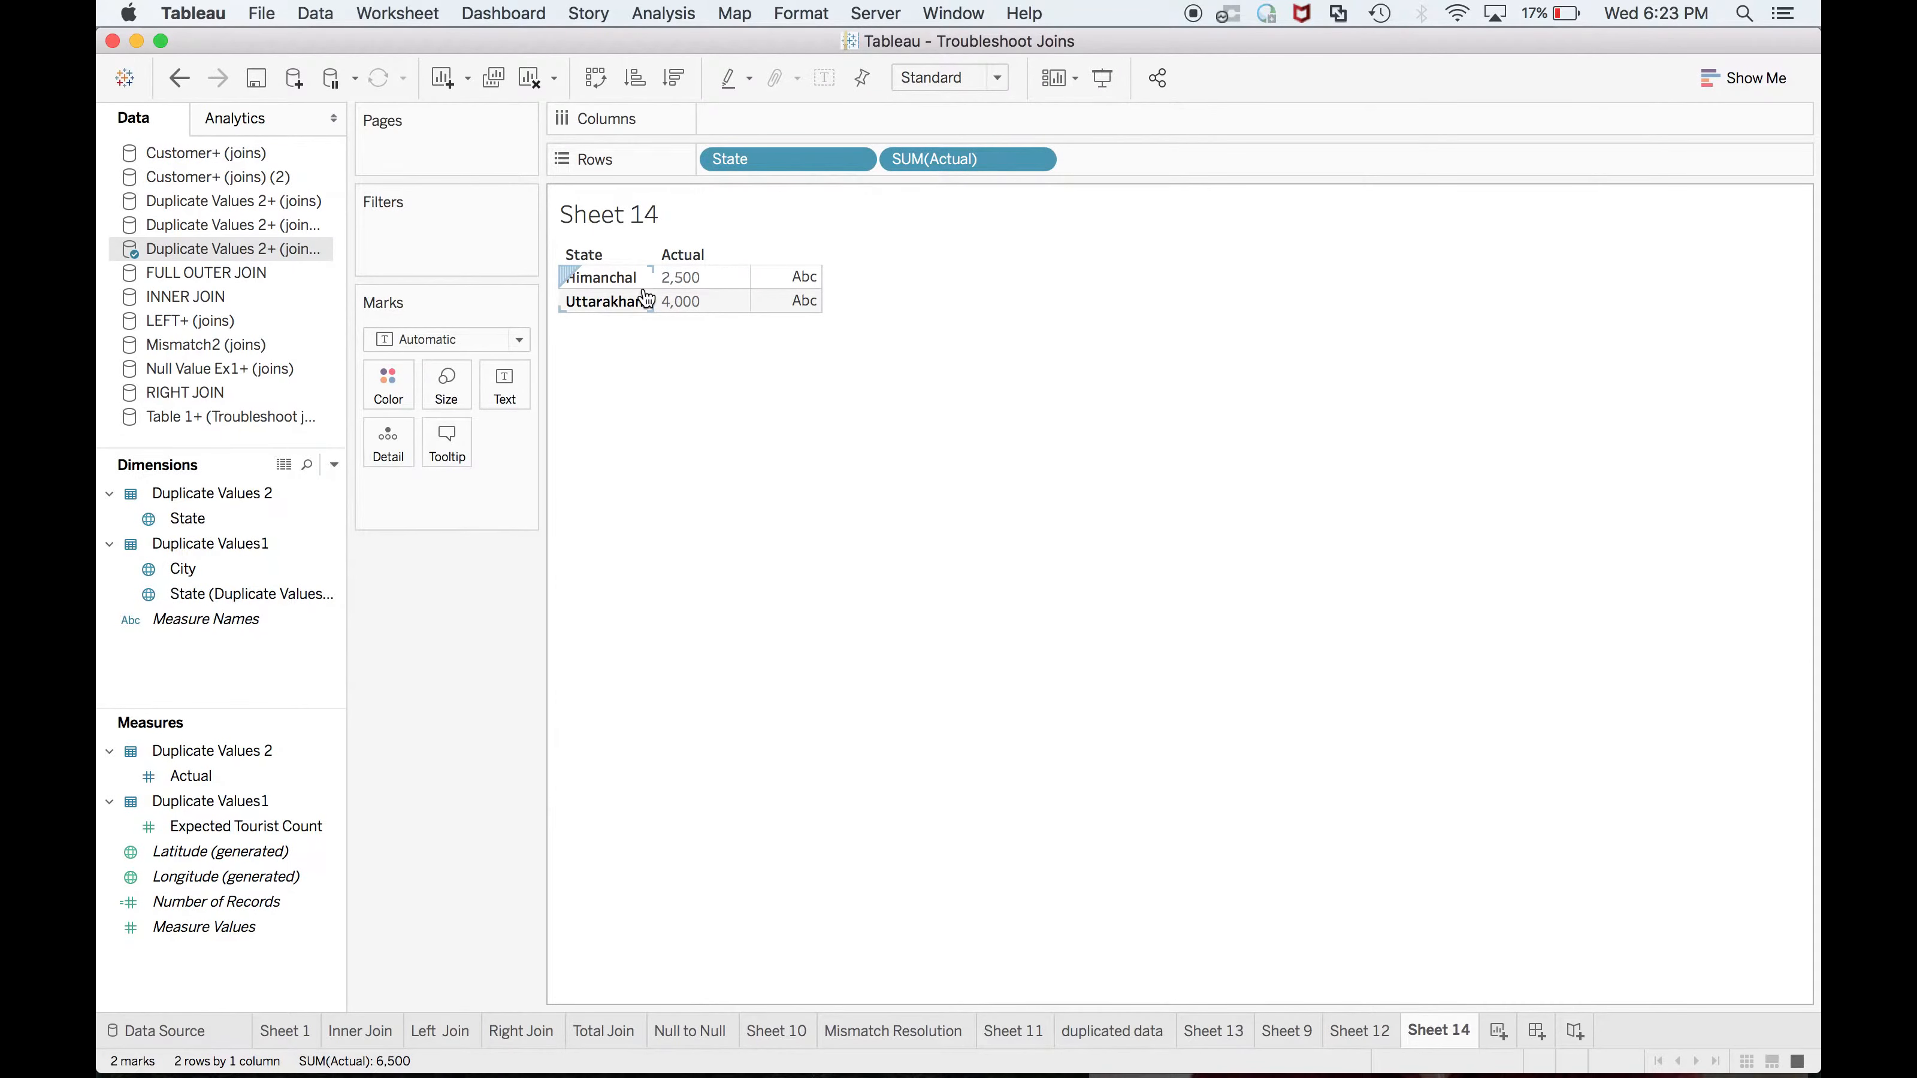
Switch to Excel to review the repeated states in Duplicate Values1, and return to Tableau's data source to compare the joined rows
key(super+Tab)
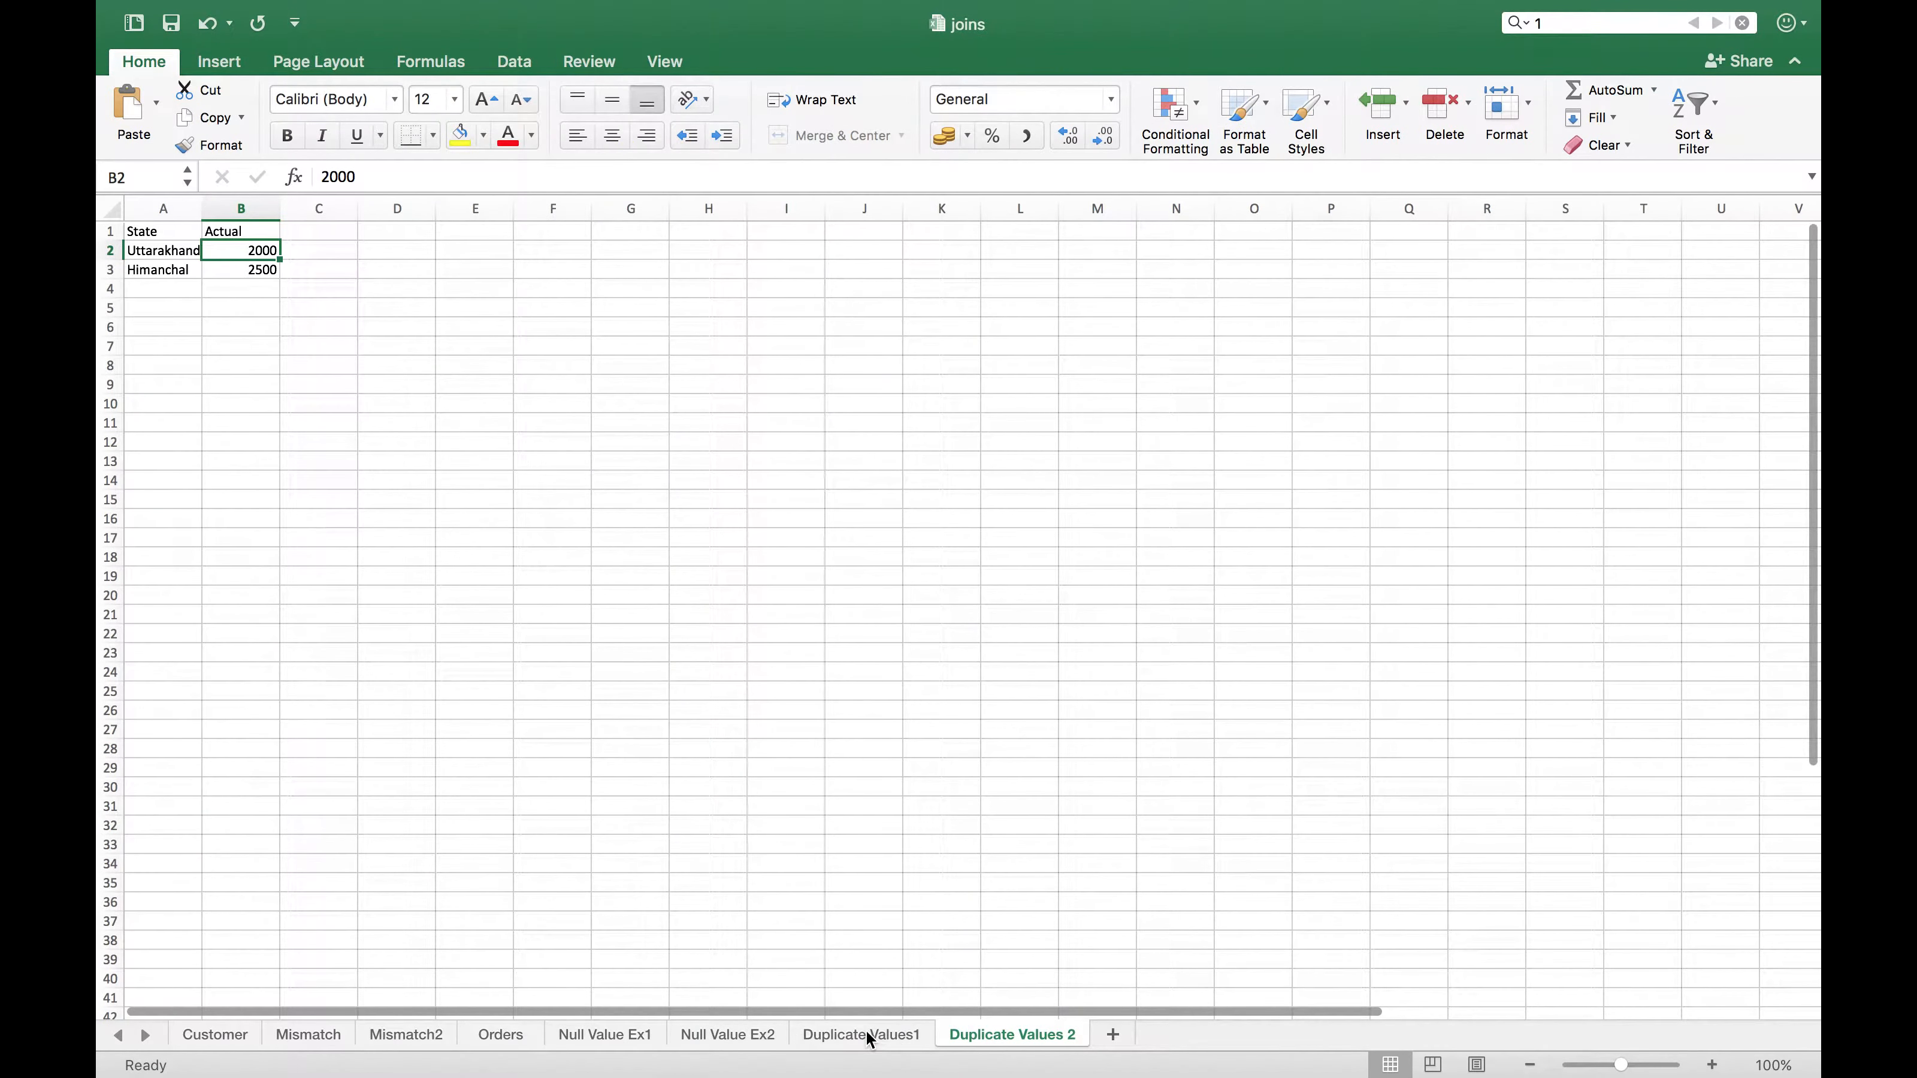
click(861, 1035)
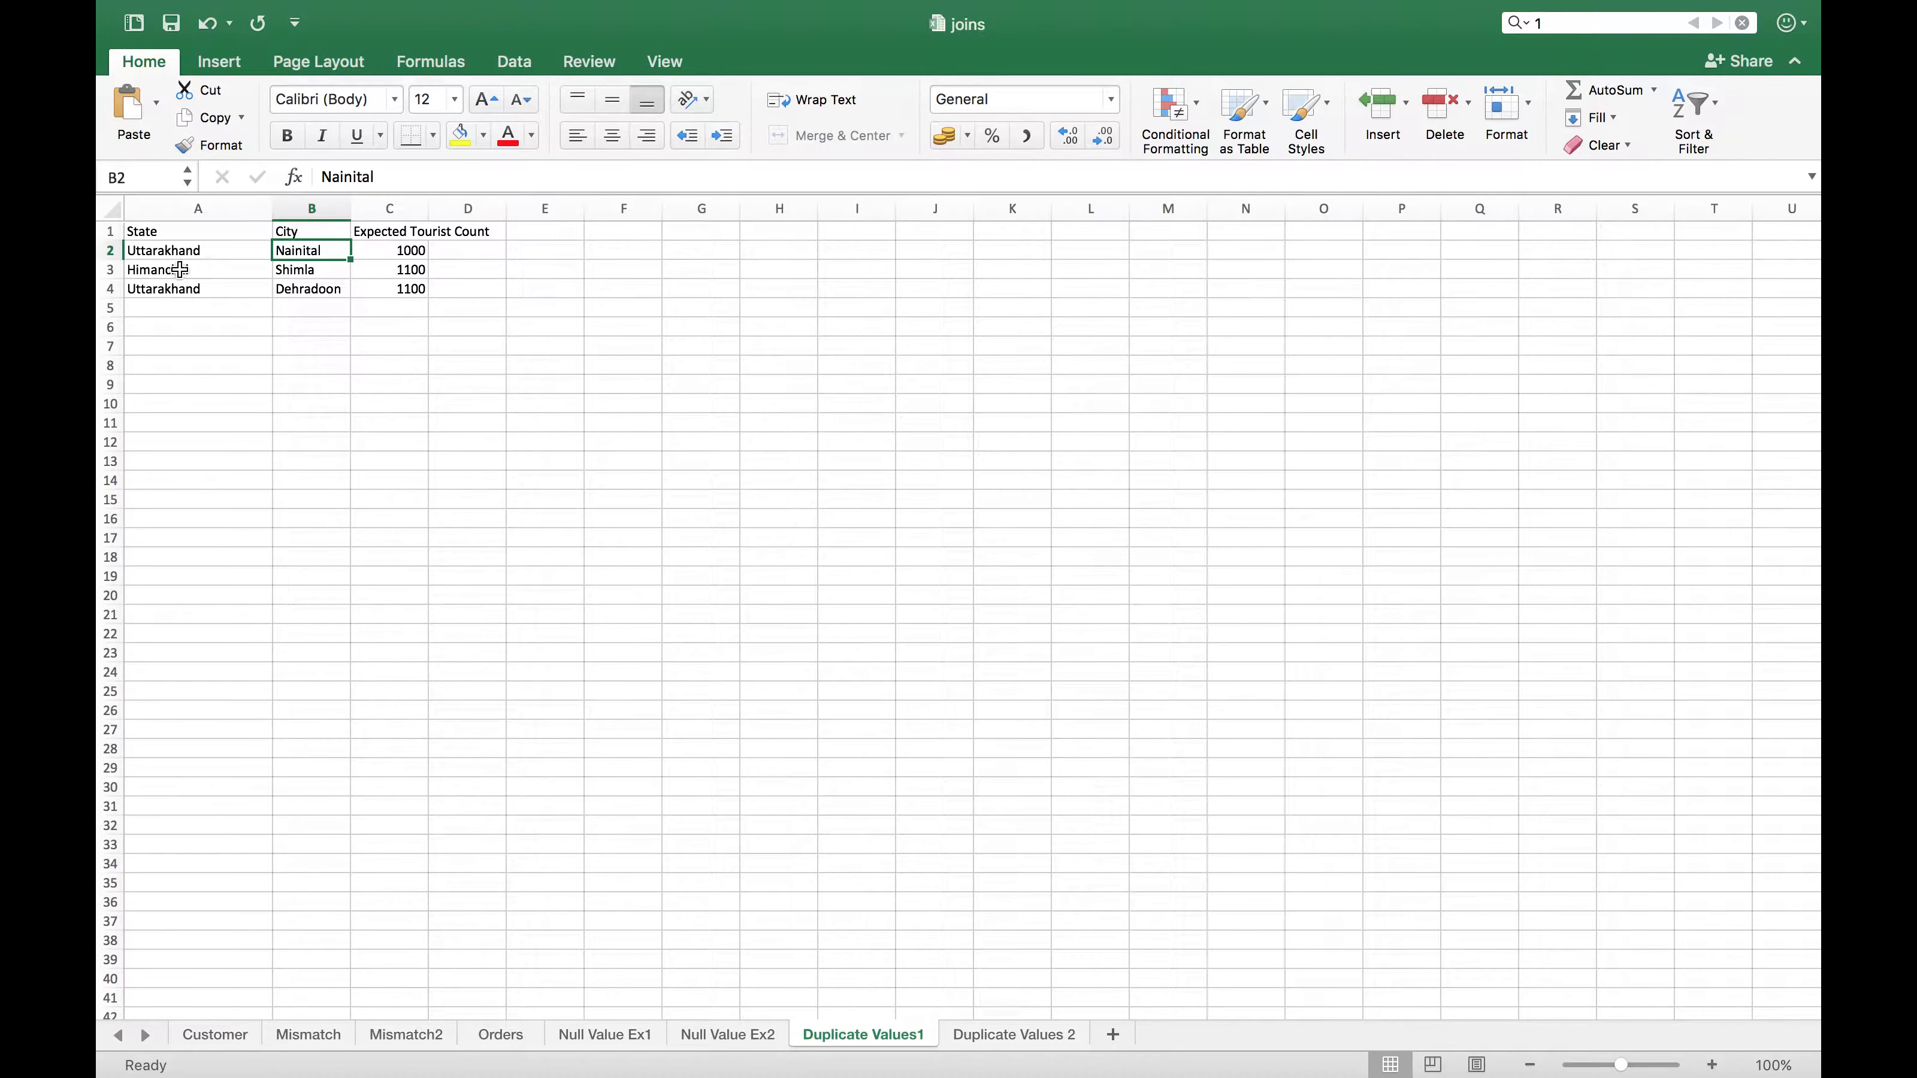
key(super+Tab)
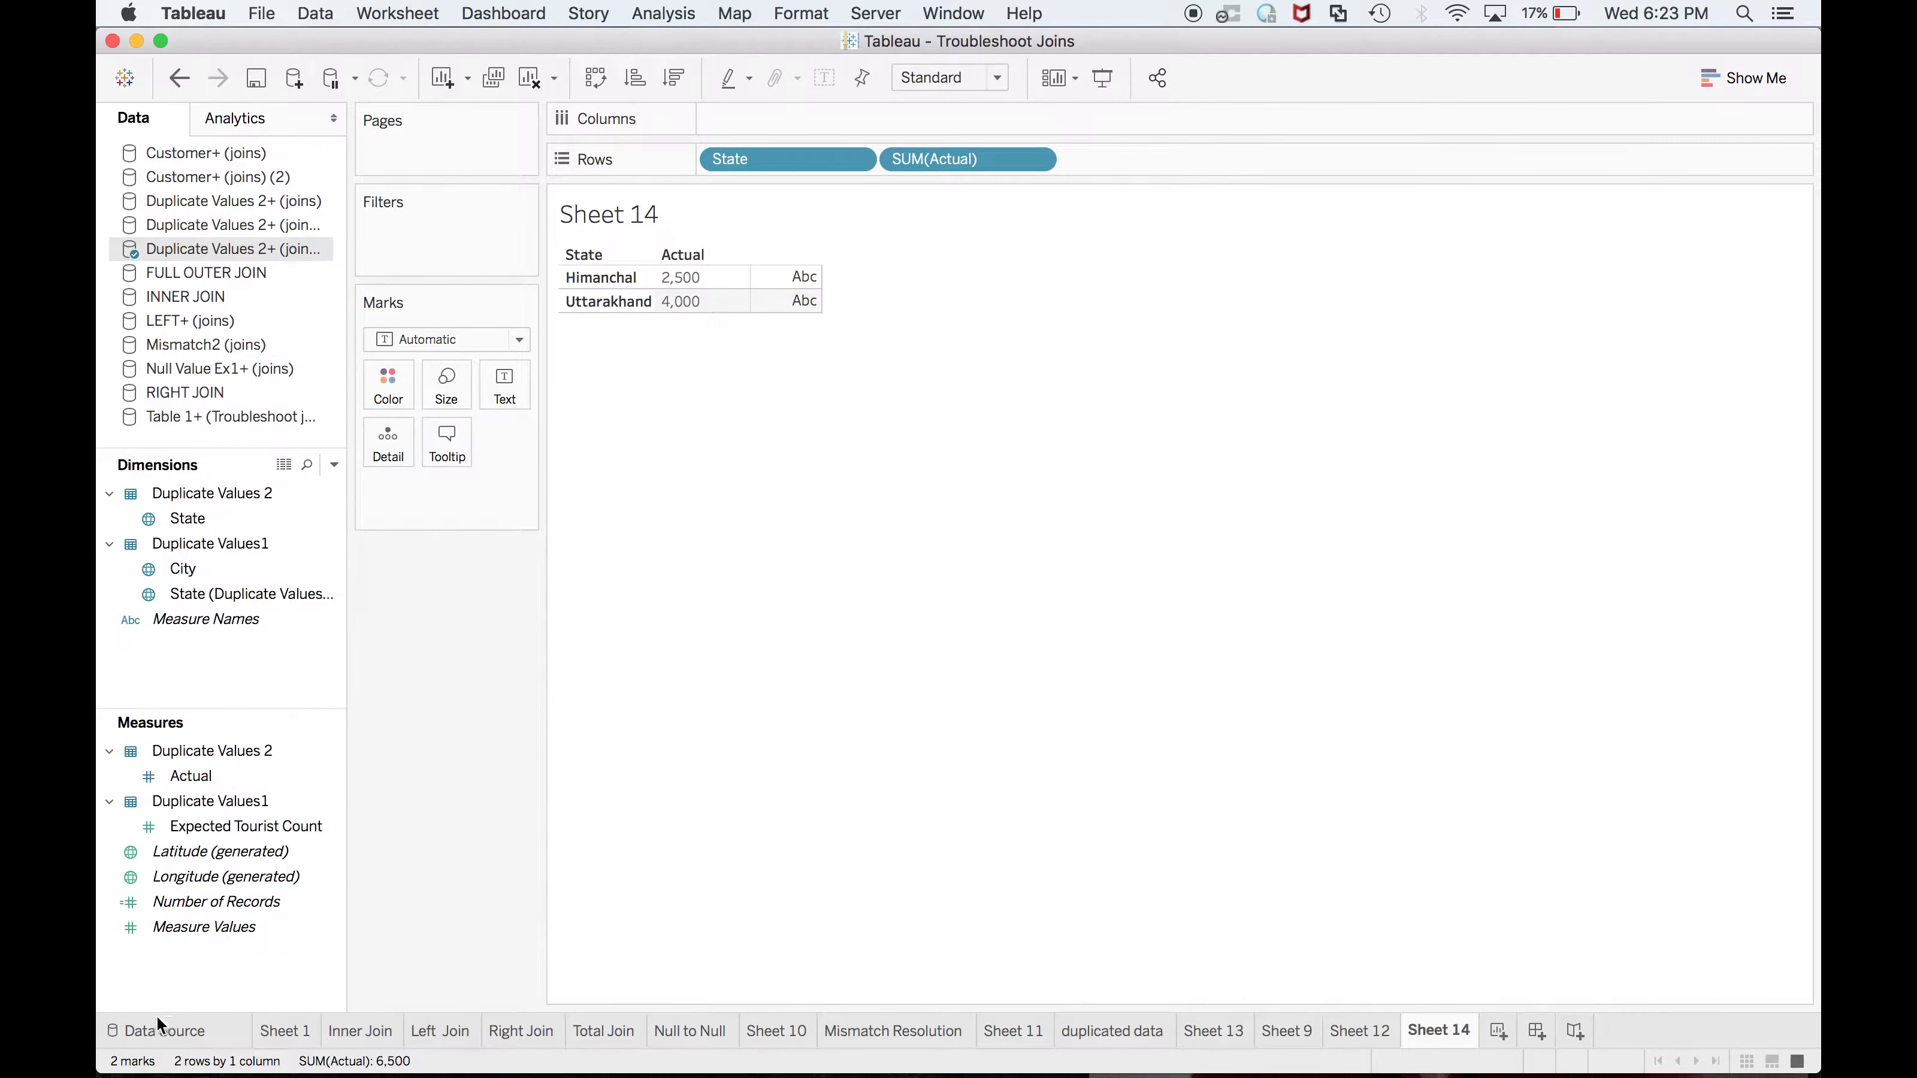
click(155, 1030)
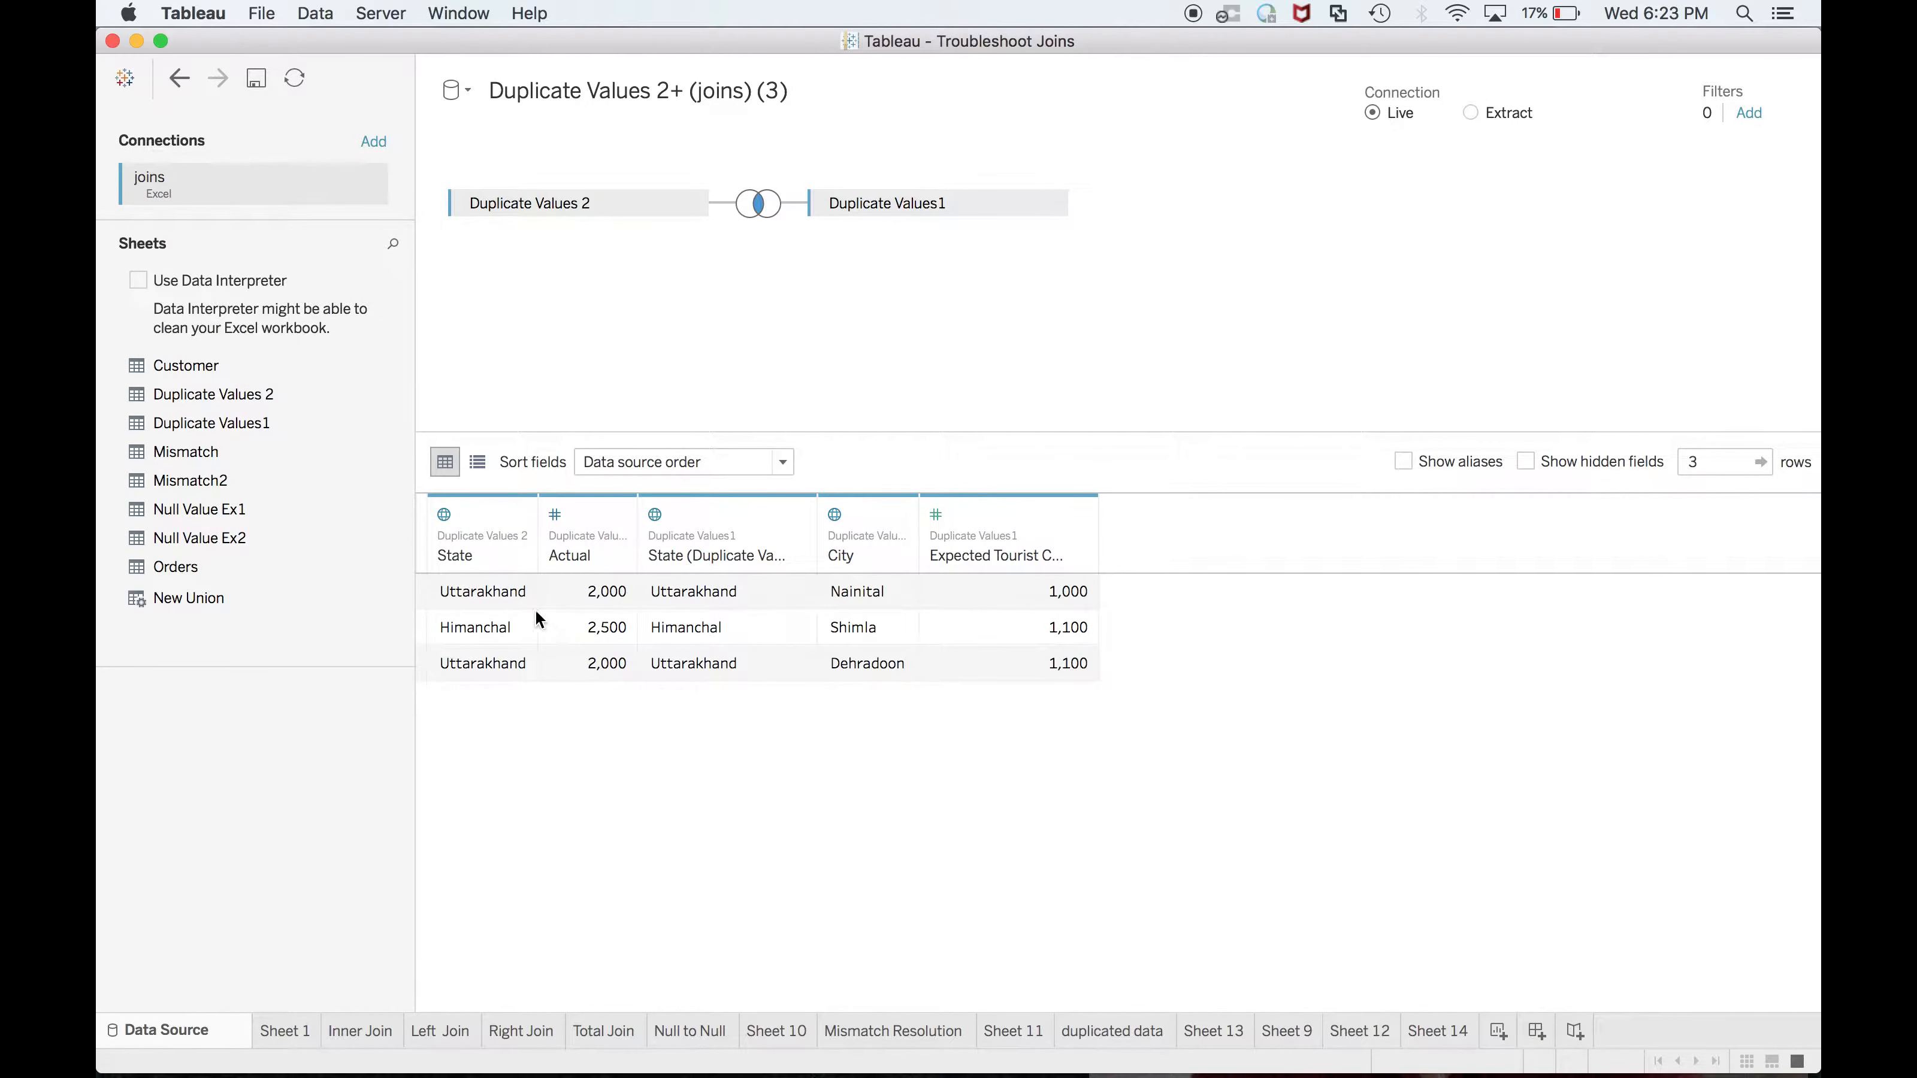